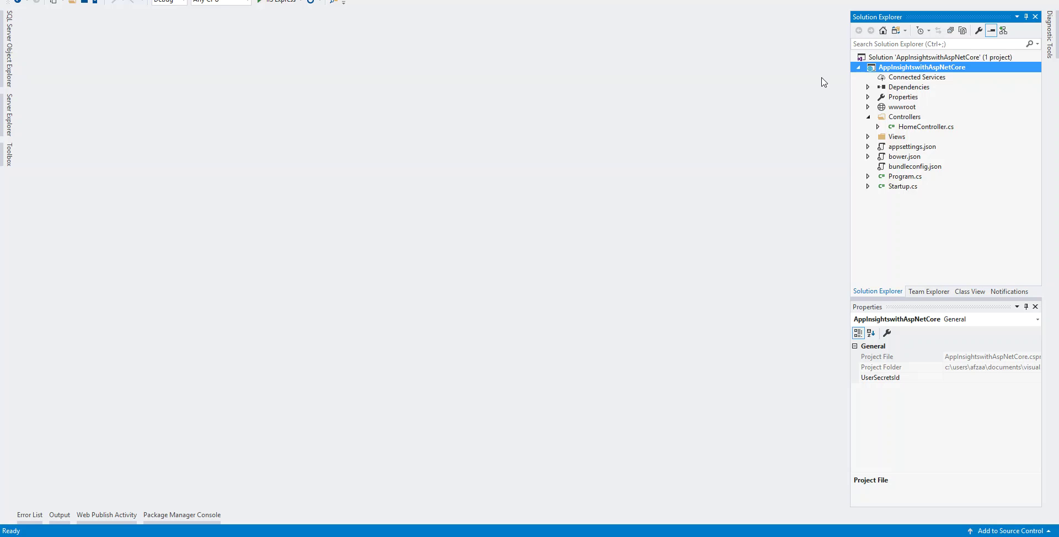
- Switch to the Azure portal and start a new Application Insights resource named sample-ai-app, keeping the ASP.NET web application type
key("alt+Tab")
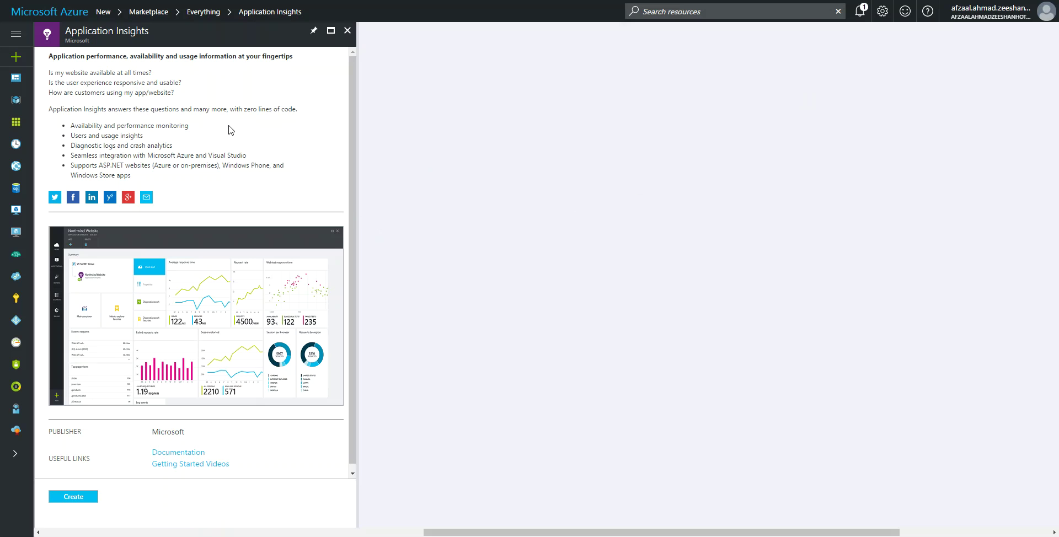
left_click(88, 498)
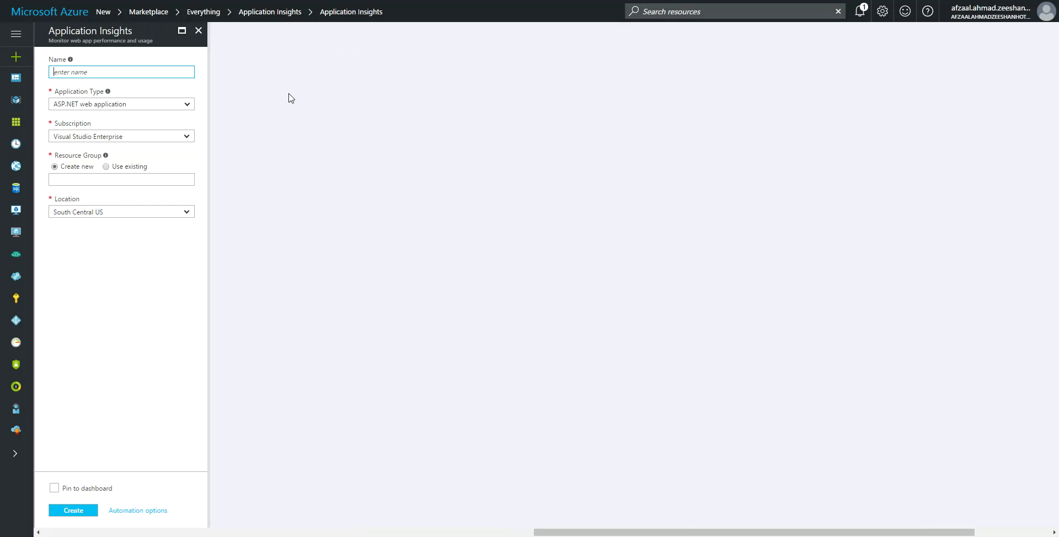
type("sample-ai-app")
left_click(164, 296)
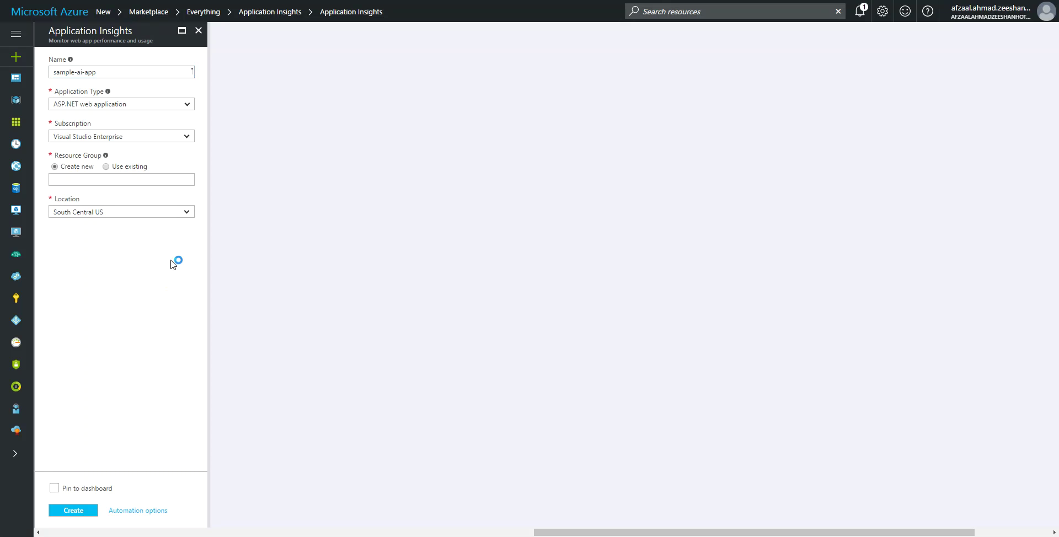
left_click(188, 107)
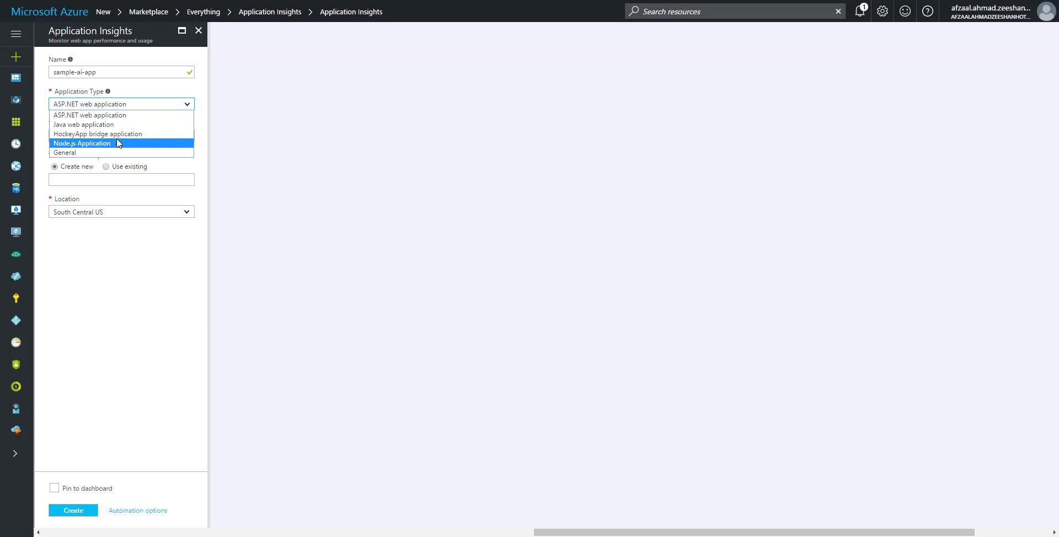
left_click(202, 138)
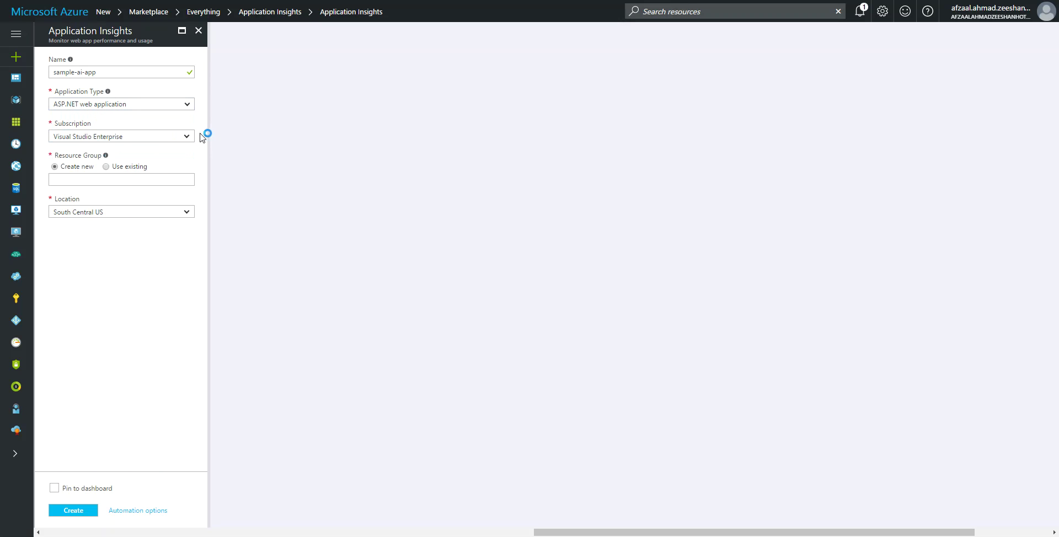
- Assign the existing TestingResource resource group, create the Application Insights resource and open its deployment notification
left_click(129, 166)
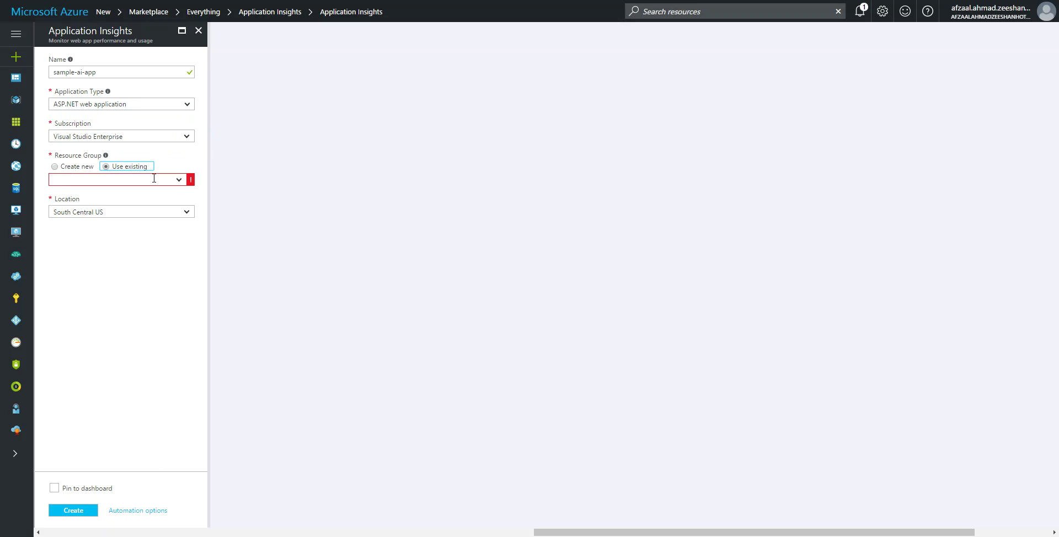
left_click(180, 181)
scroll(122, 235, "down", 3)
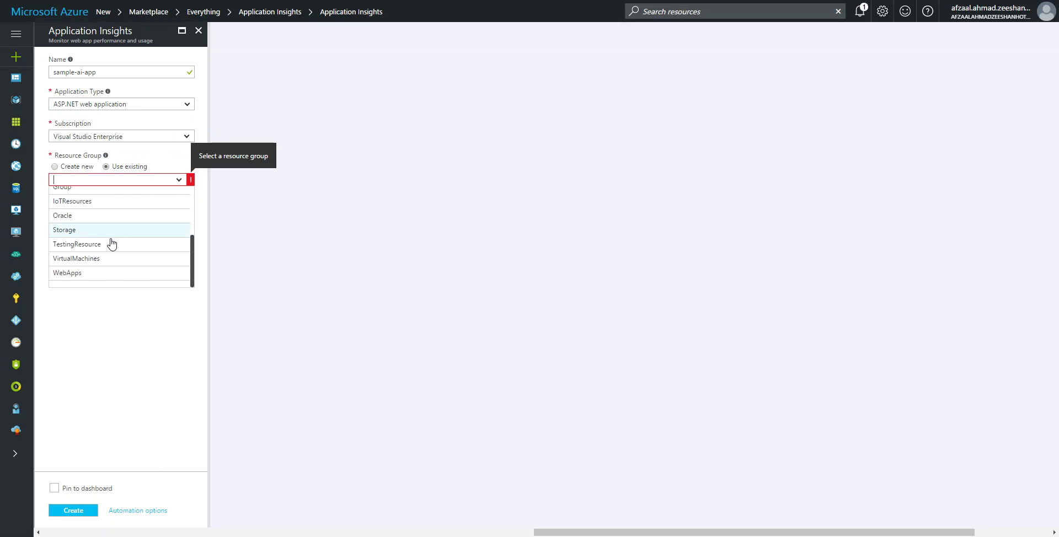
left_click(108, 245)
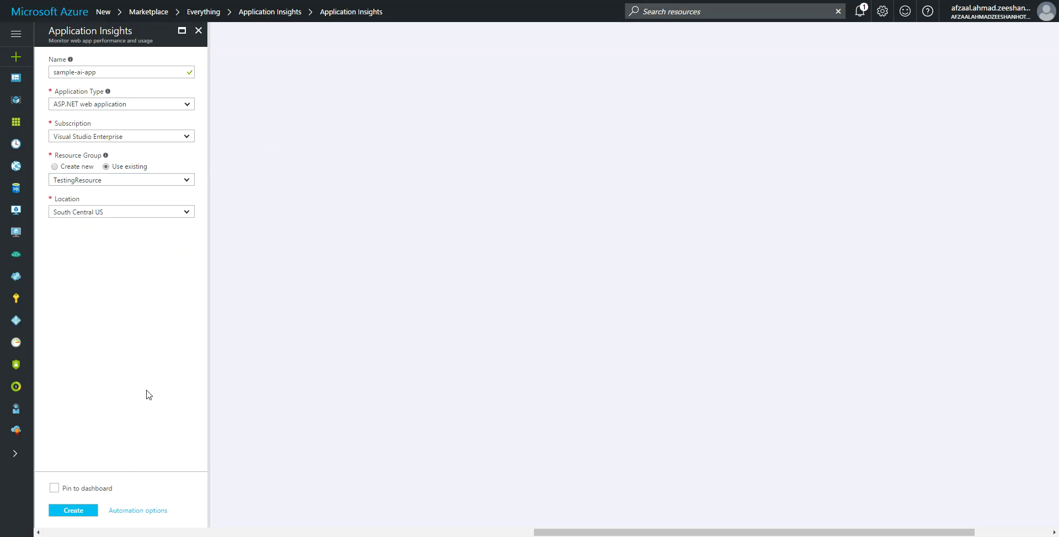
left_click(84, 512)
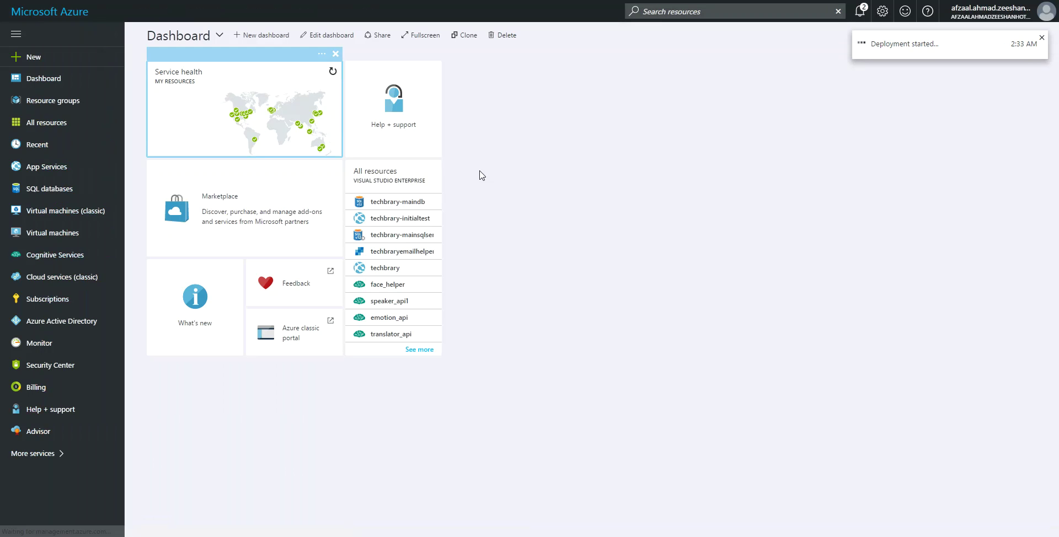
left_click(956, 45)
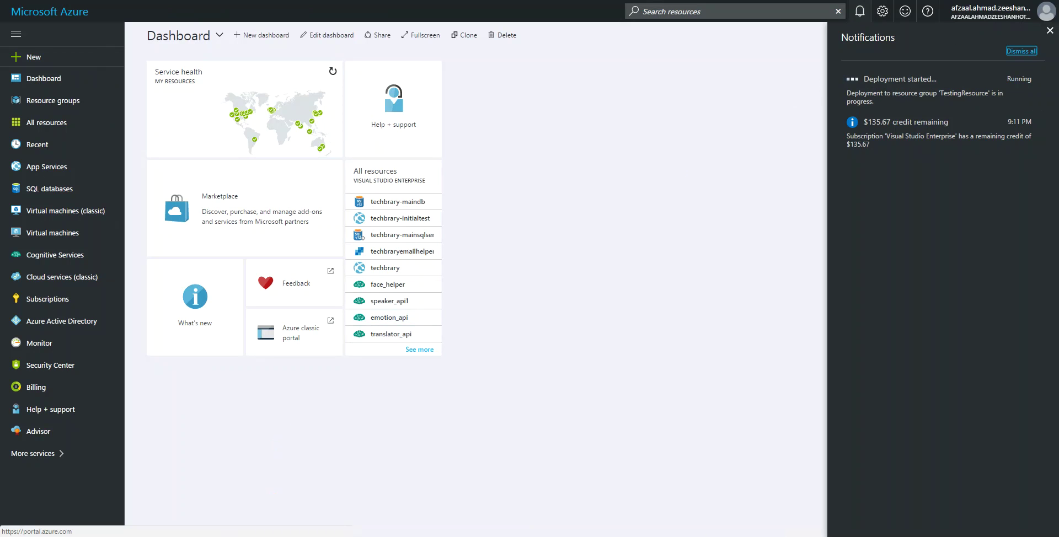
- Switch to Visual Studio and examine the Index and About actions in HomeController.cs, then collapse the Controllers folder
left_click(254, 536)
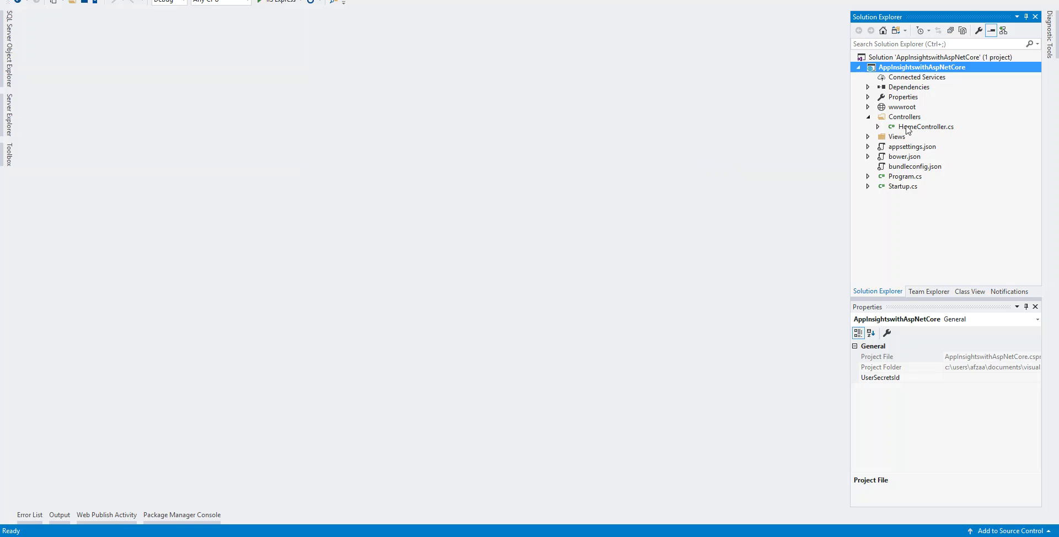
double_click(907, 128)
left_click(224, 147)
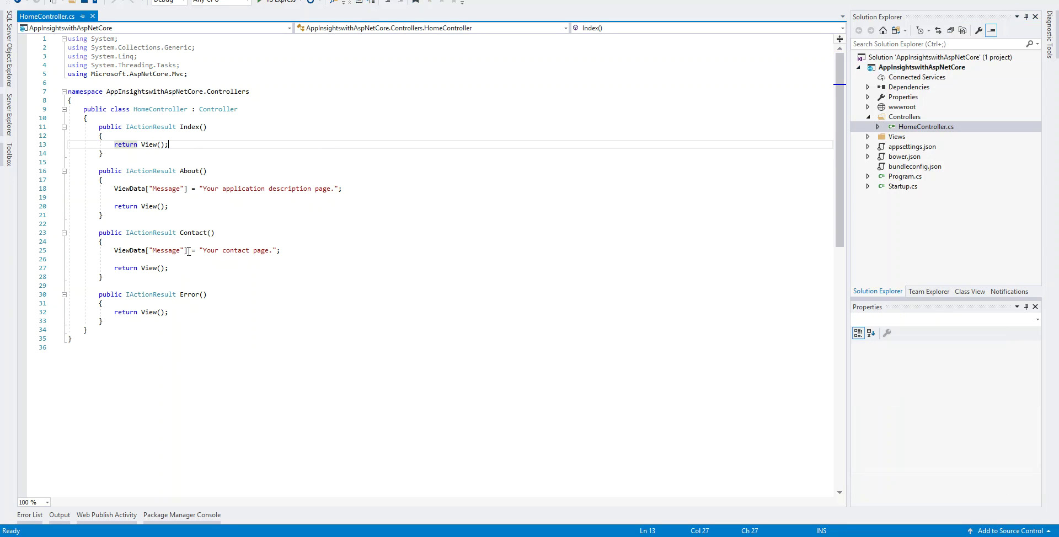
left_click(424, 192)
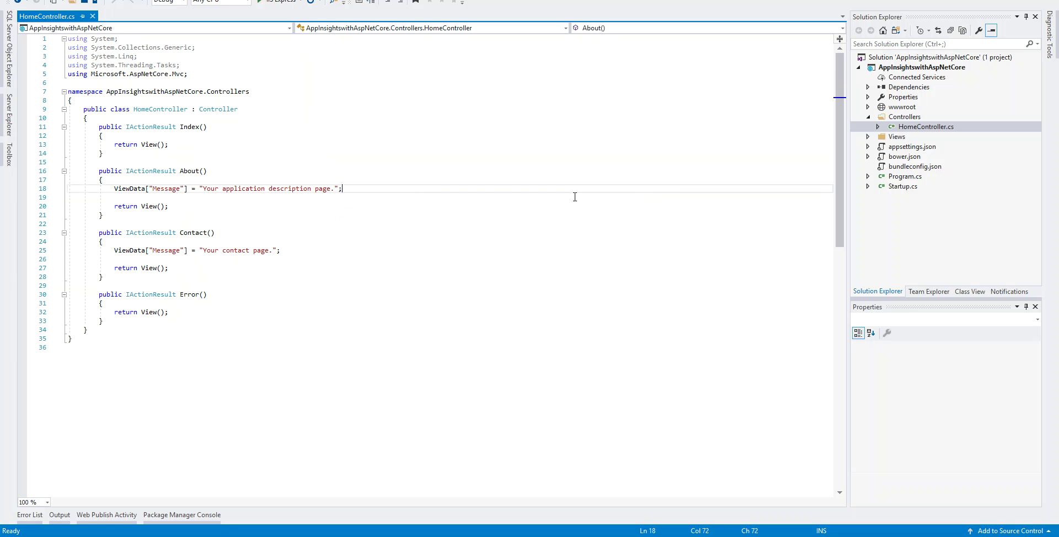
double_click(889, 118)
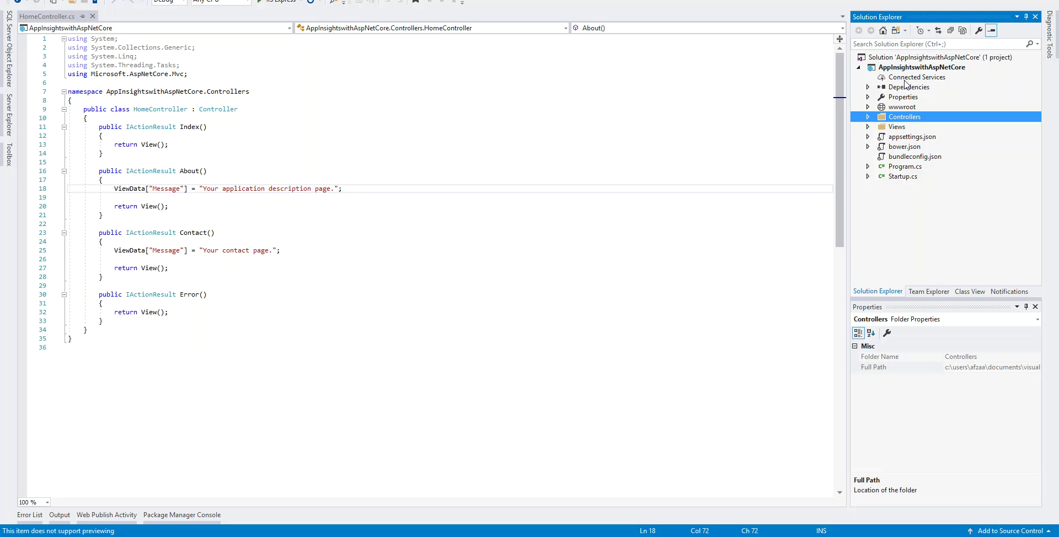
- View the project's Connected Services page and its ASP.NET Core overview page
left_click(905, 78)
double_click(908, 80)
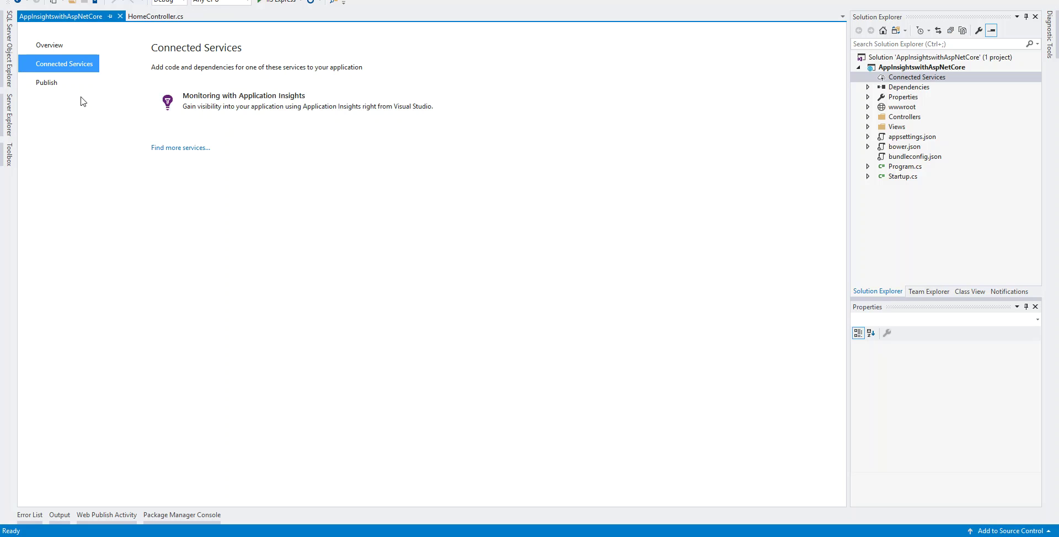
left_click(78, 48)
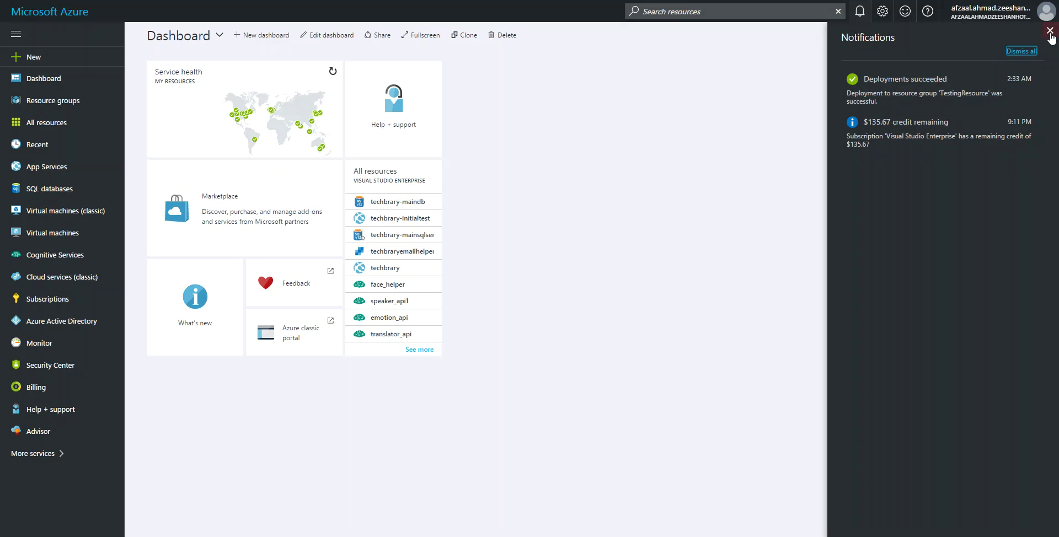
- Switch to the Azure portal, open the deployed sample-ai-app resource and view its properties, including the instrumentation key
left_click(858, 83)
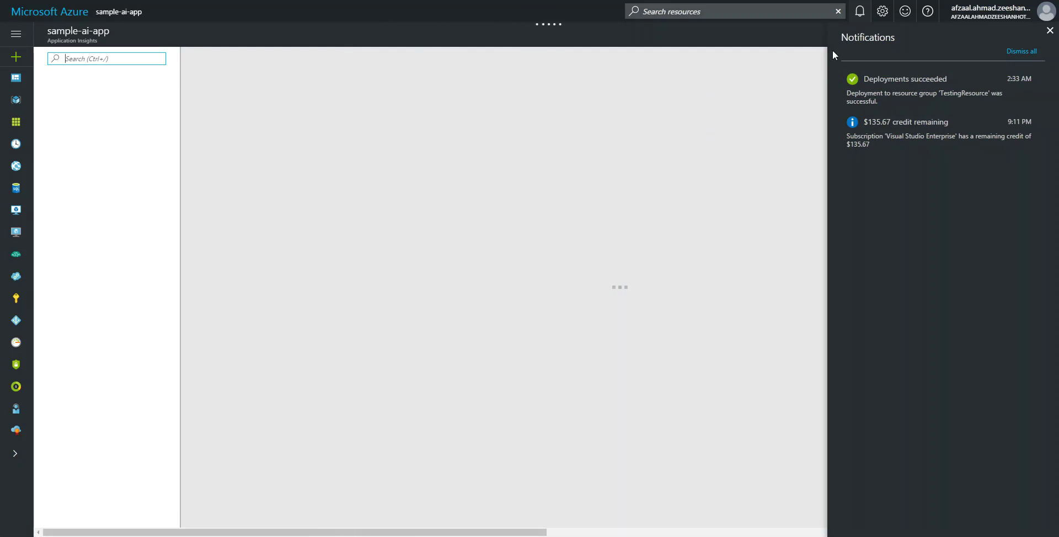
left_click(1050, 31)
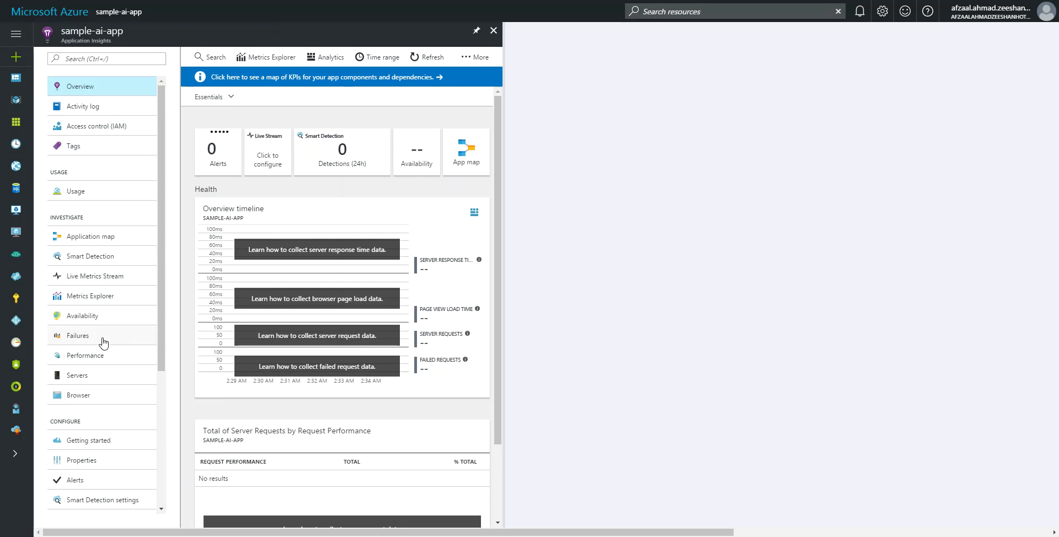
left_click(106, 462)
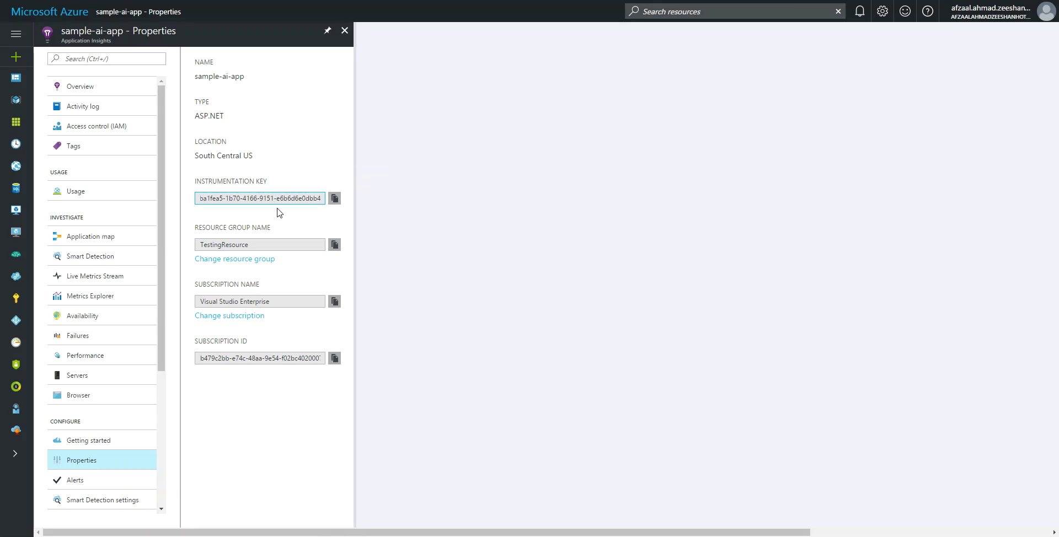
left_click(496, 279)
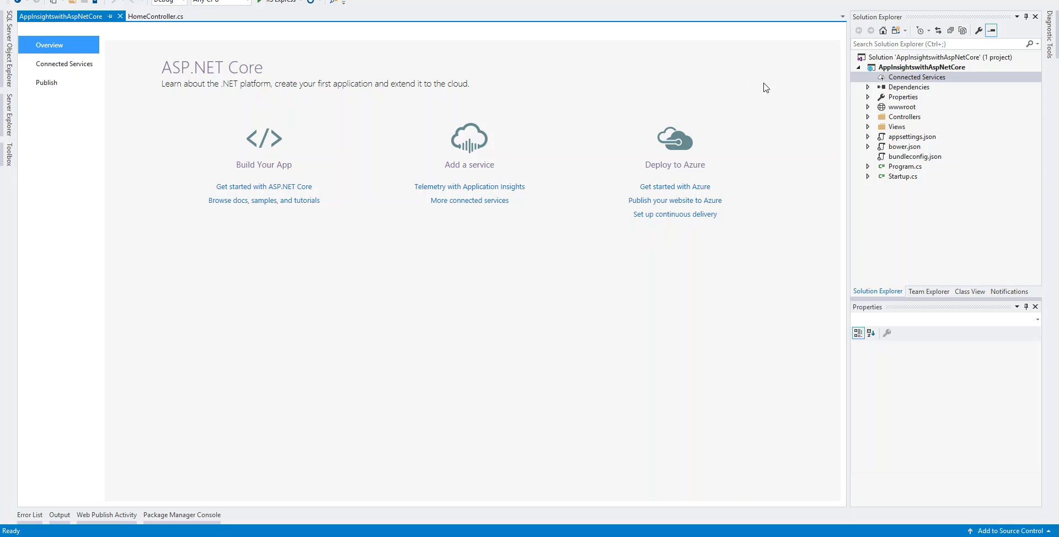
- Switch to Visual Studio and open the Application Insights configuration for the AppInsightswithAspNetCore project
left_click(908, 67)
right_click(908, 67)
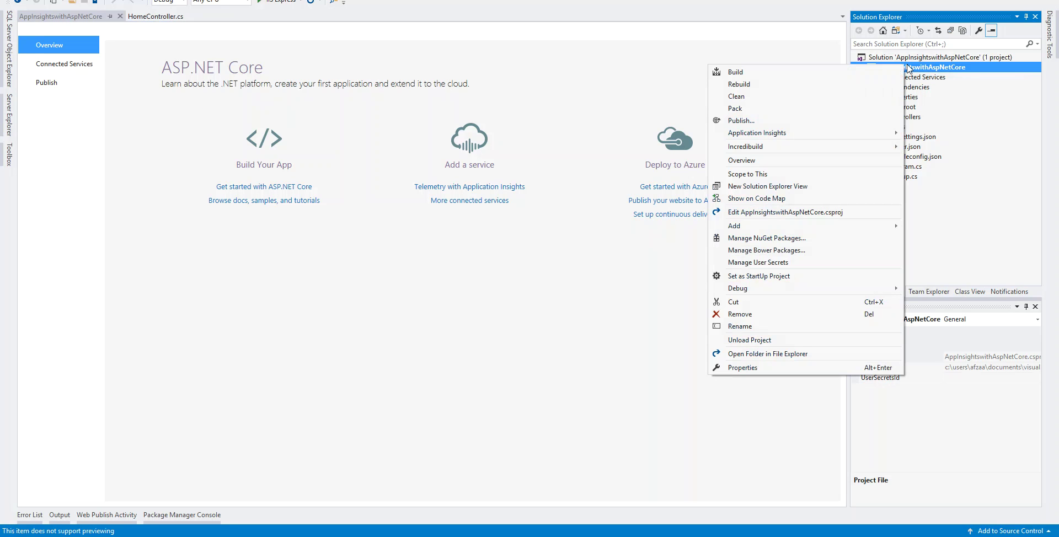
mouse_move(778, 136)
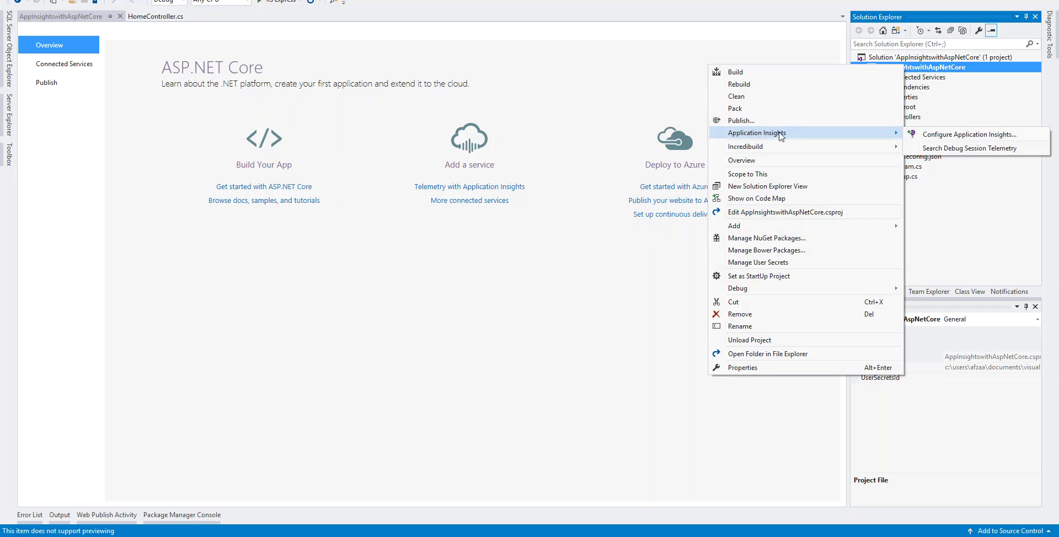
left_click(947, 138)
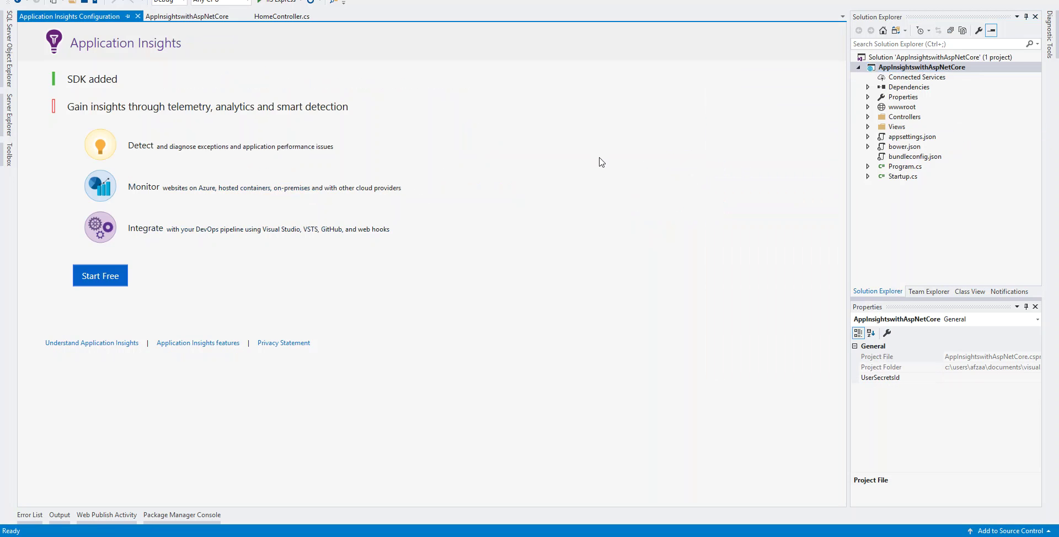
- Start the free Application Insights setup and sign in with the Microsoft account
left_click(99, 281)
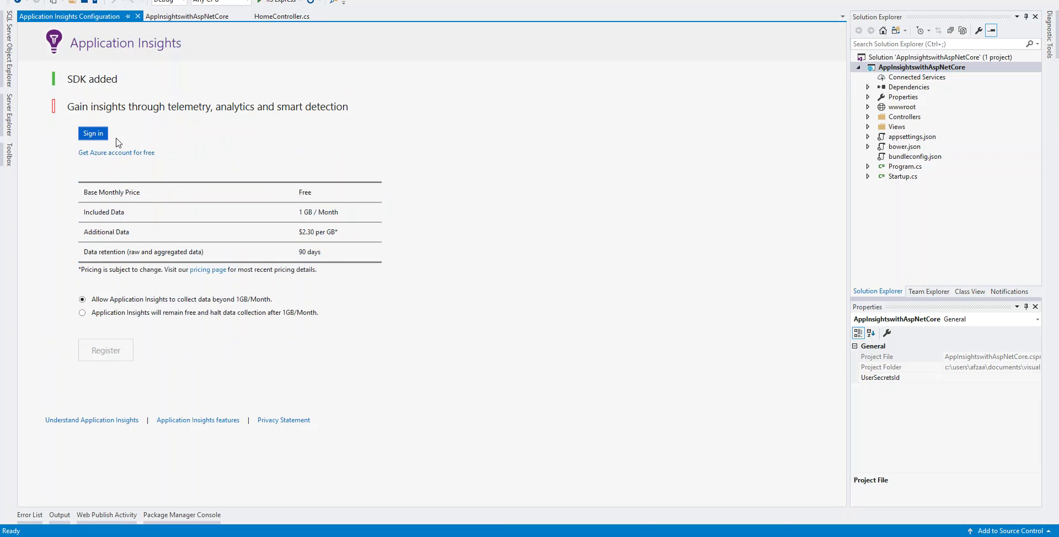
left_click(97, 138)
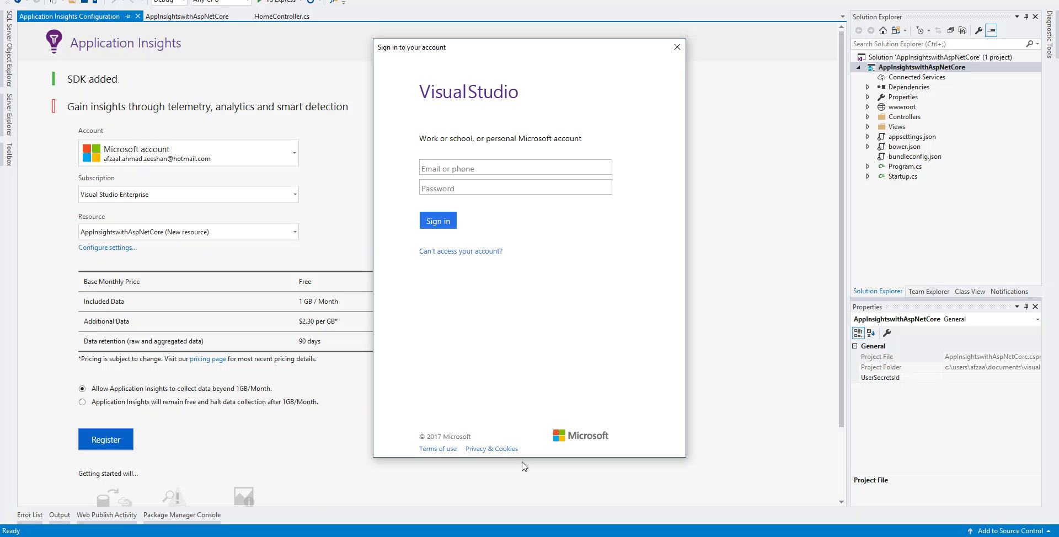
mouse_move(510, 517)
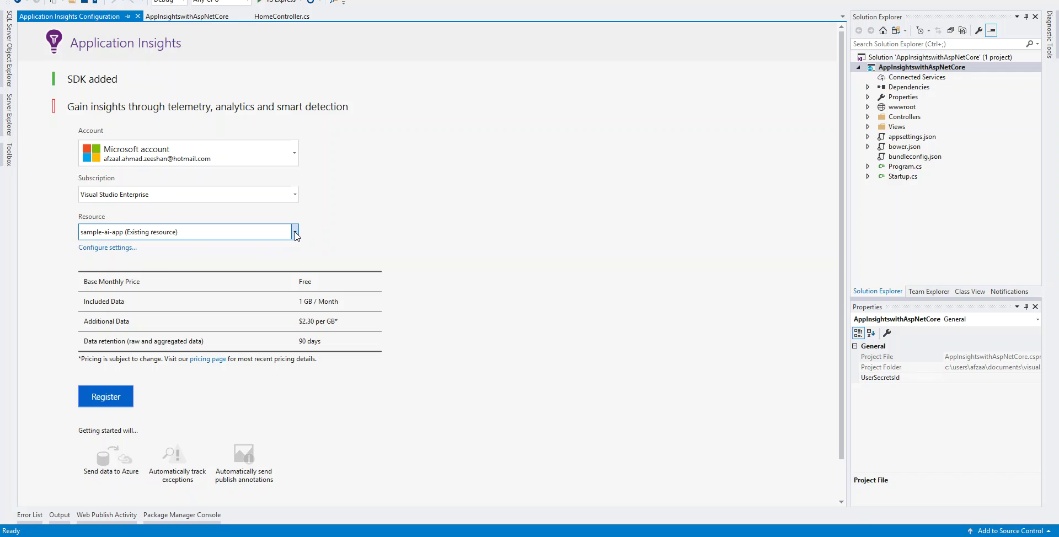
- Register the project with the existing sample-ai-app resource under the Visual Studio Enterprise subscription and finish the setup
left_click(295, 233)
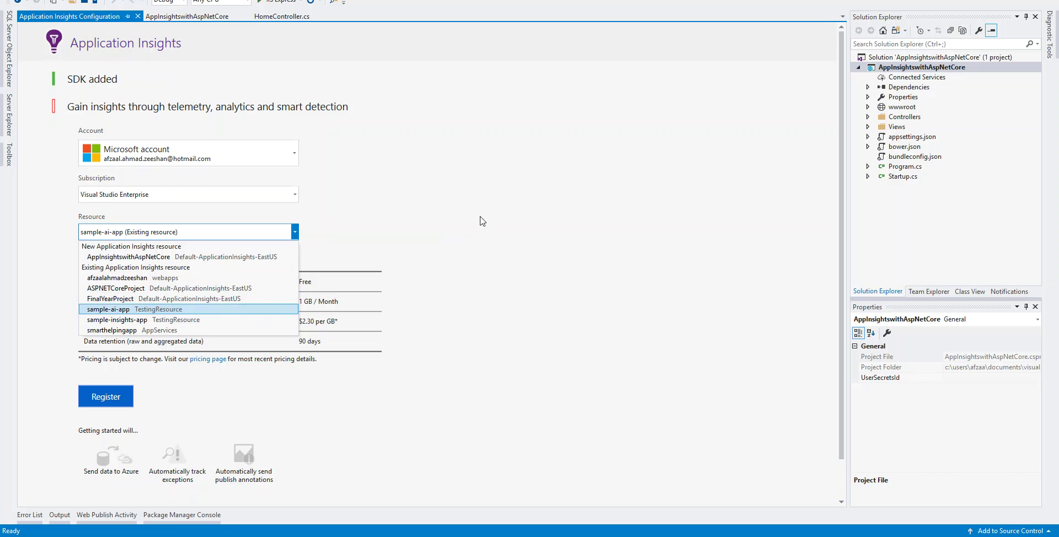
left_click(483, 221)
scroll(307, 291, "down", 2)
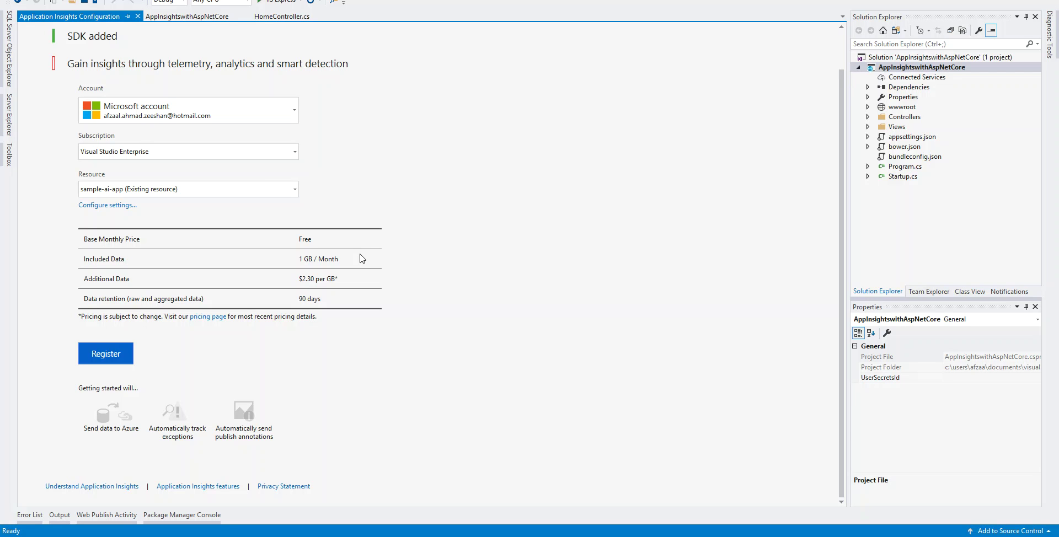
scroll(226, 274, "up", 2)
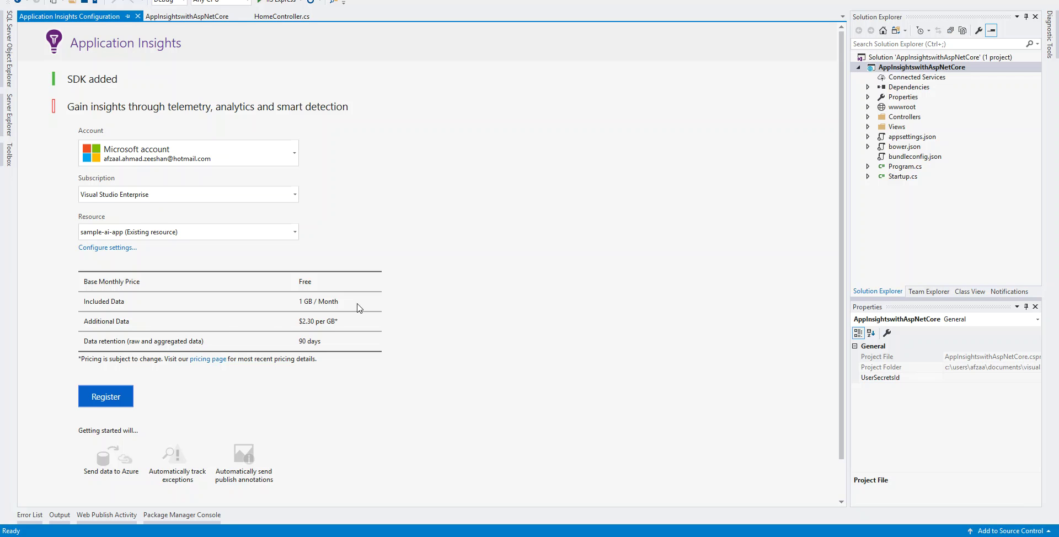
scroll(360, 306, "down", 1)
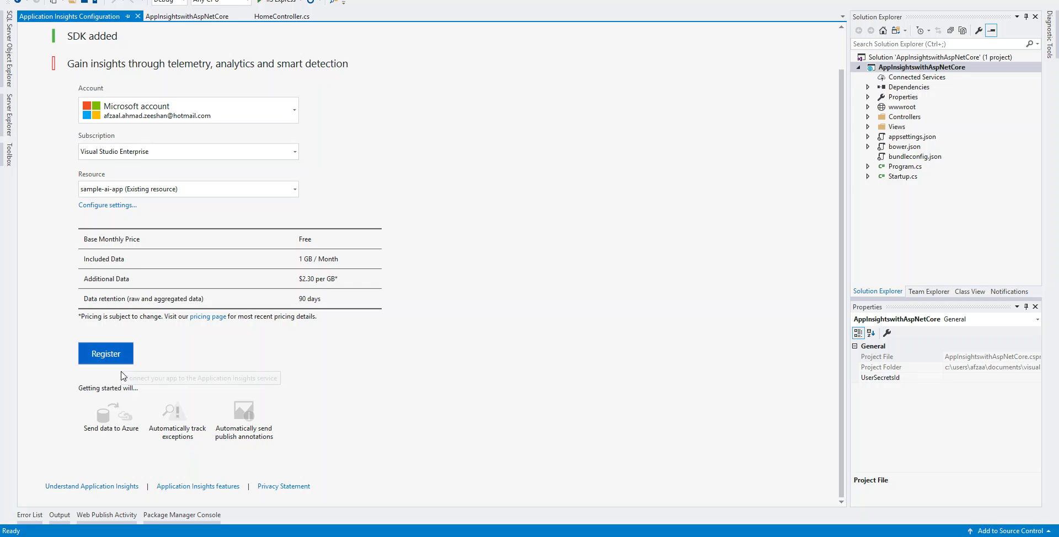
scroll(122, 364, "up", 1)
left_click(116, 396)
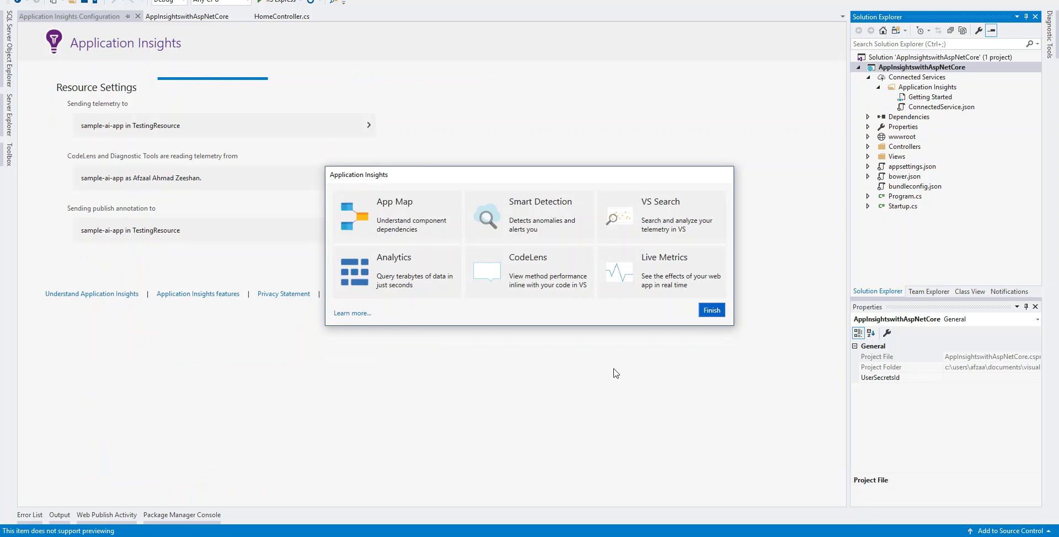
left_click(711, 311)
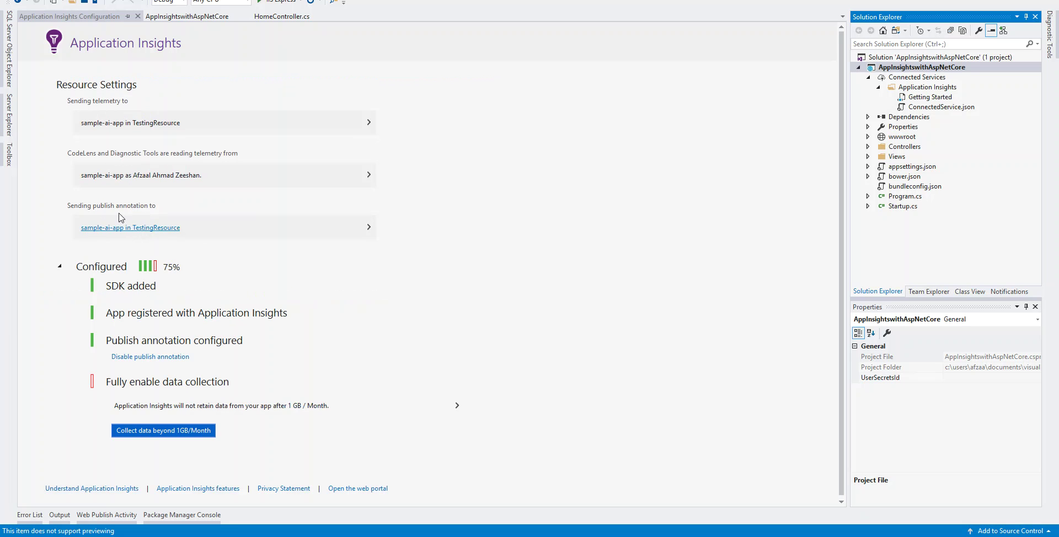
- Review the Application Insights configuration status and the Application Insights folder under the project's Connected Services
left_click(83, 210)
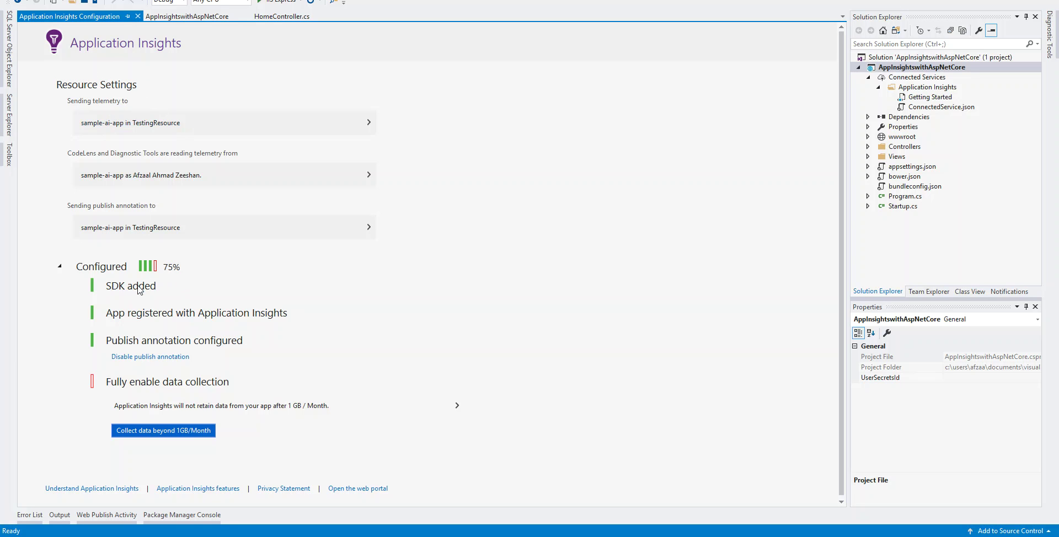
left_click(919, 89)
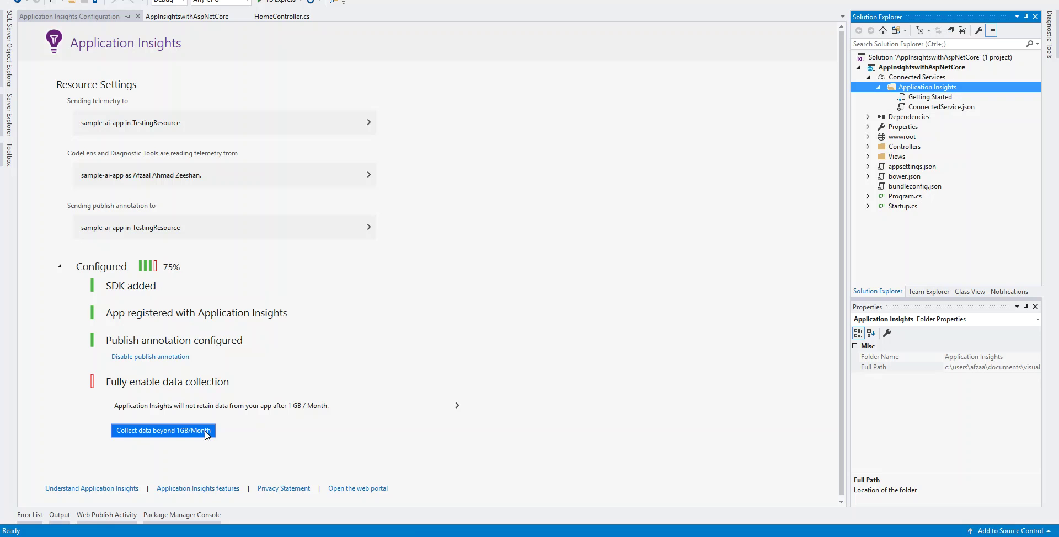
left_click(533, 253)
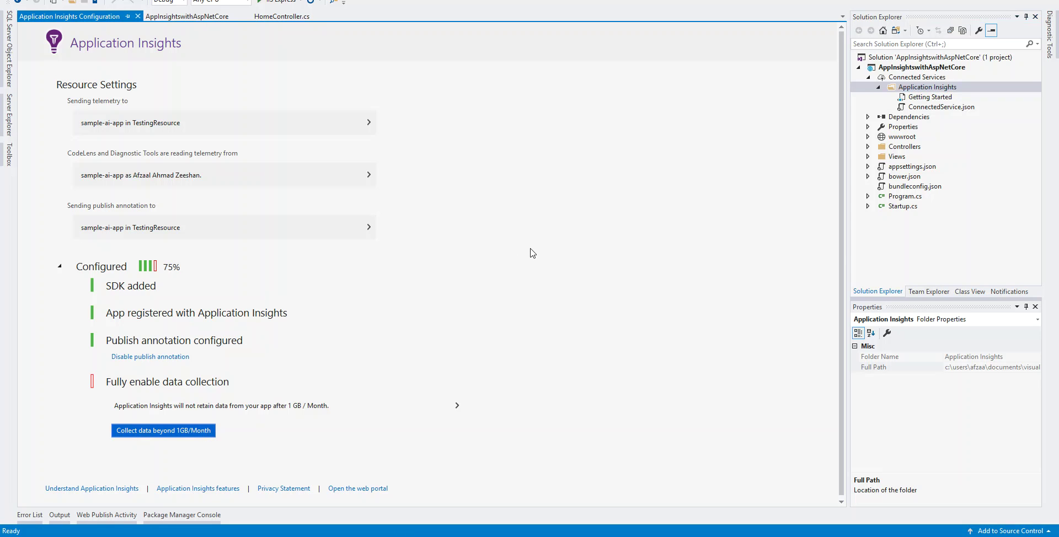
- Close the Application Insights configuration page, switch to the Azure portal and open the sample-ai-app overview
left_click(138, 16)
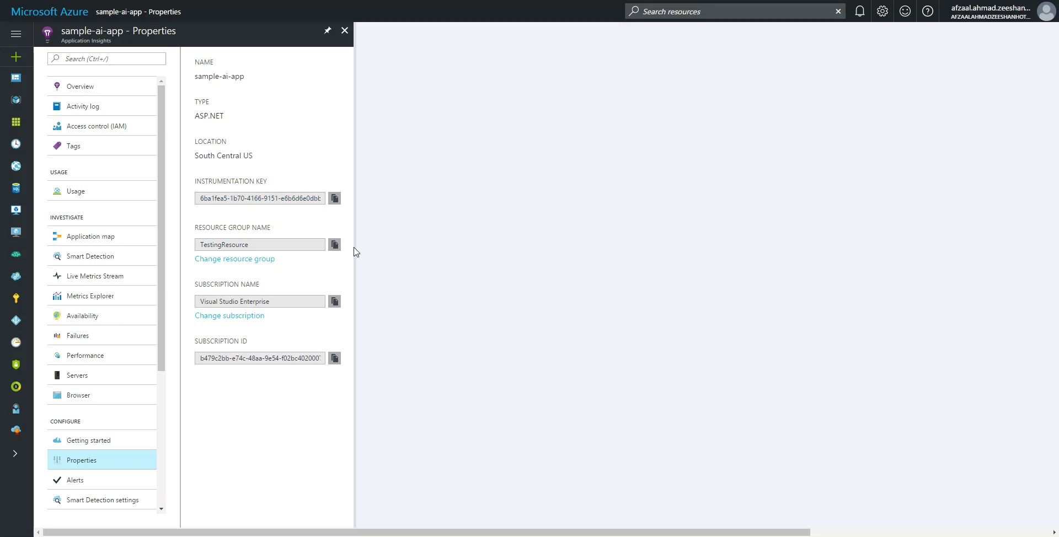
left_click(117, 88)
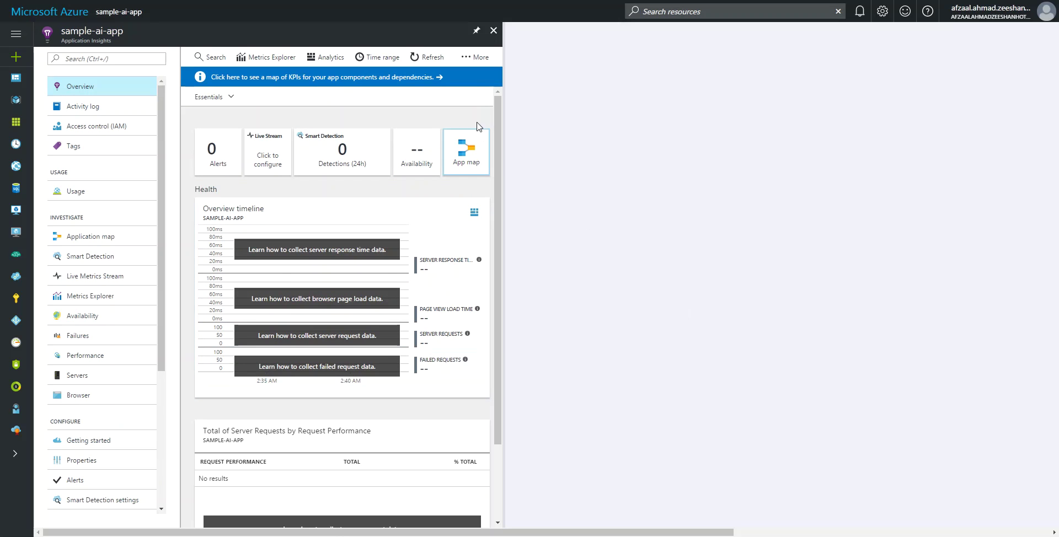
left_click_drag(291, 456, 292, 466)
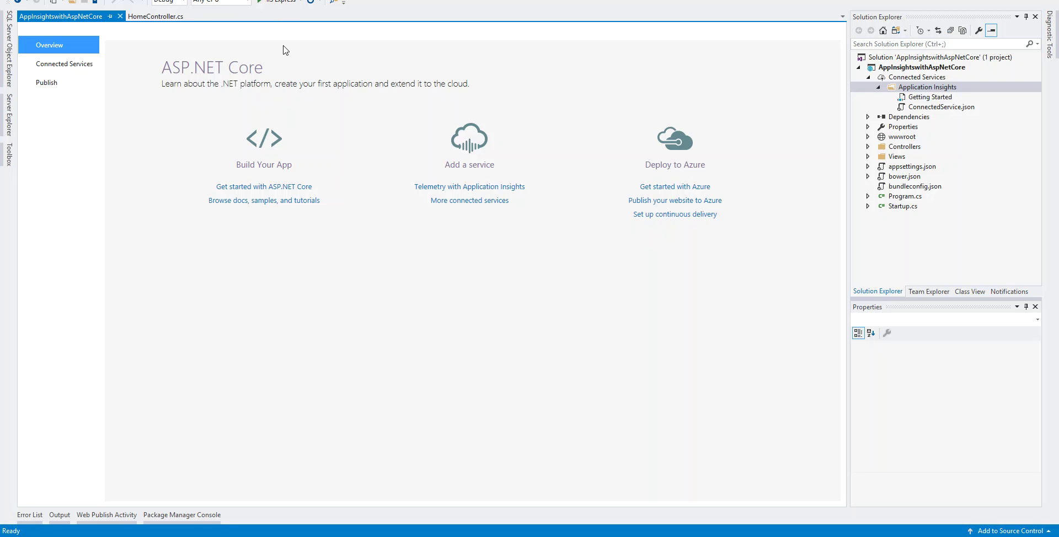
- Run the AppInsightswithAspNetCore project from Visual Studio in Chrome and arrange the browser window so the Diagnostic Tools stay visible beside it
left_click(280, 4)
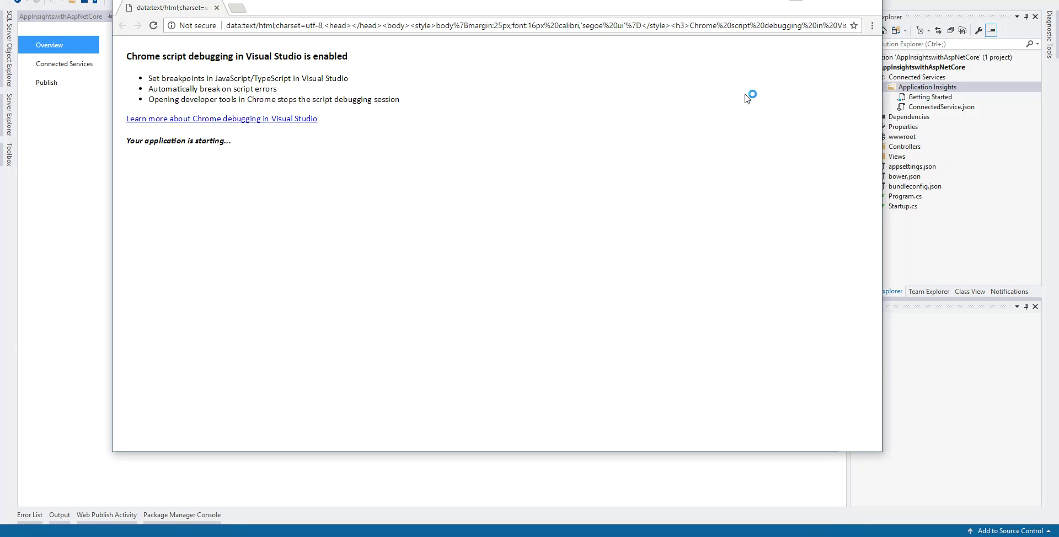
left_click_drag(635, 6, 639, 38)
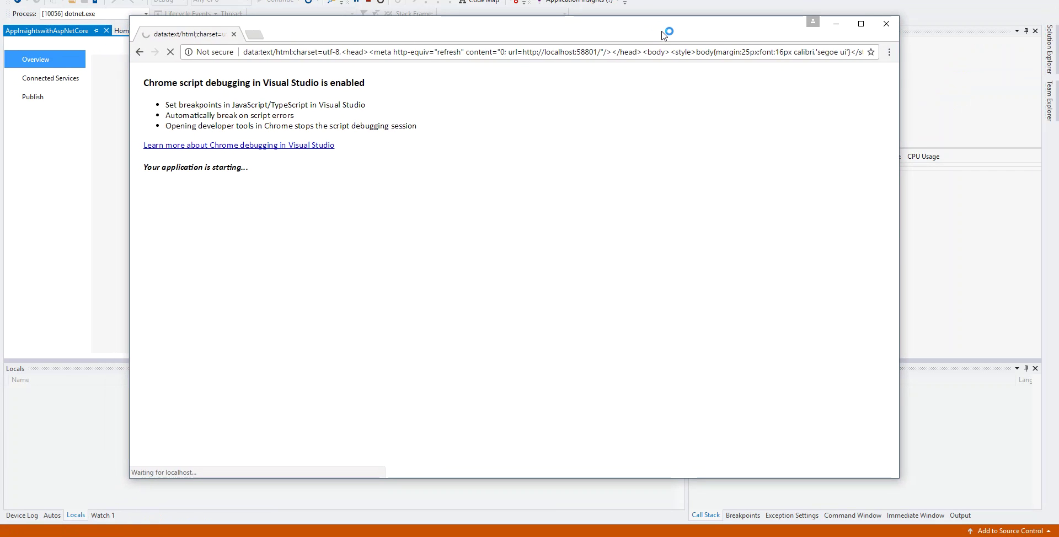
left_click_drag(655, 36, 575, 37)
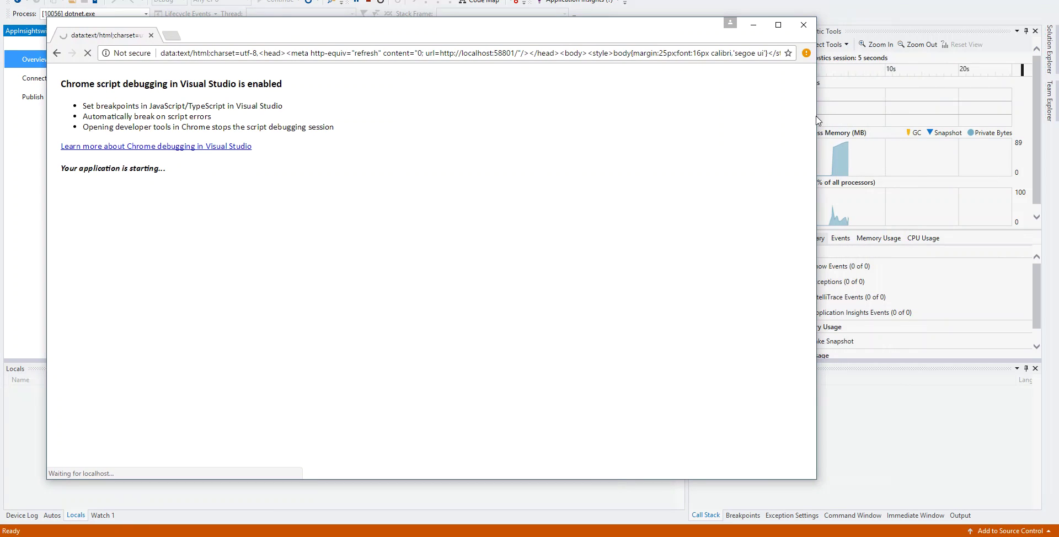
left_click_drag(817, 120, 777, 120)
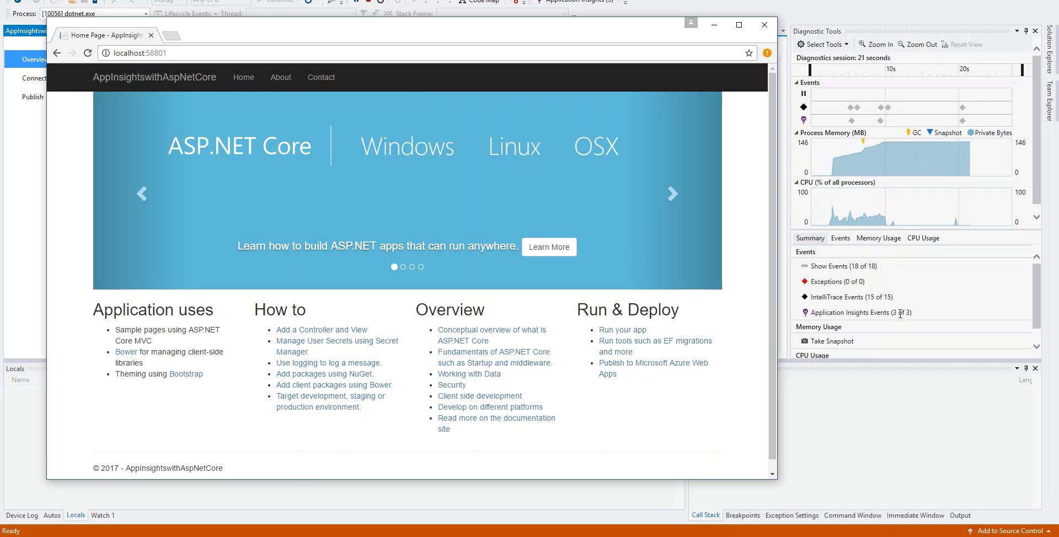
- Visit the running site's Home, About and Contact pages repeatedly to generate request telemetry
left_click(281, 78)
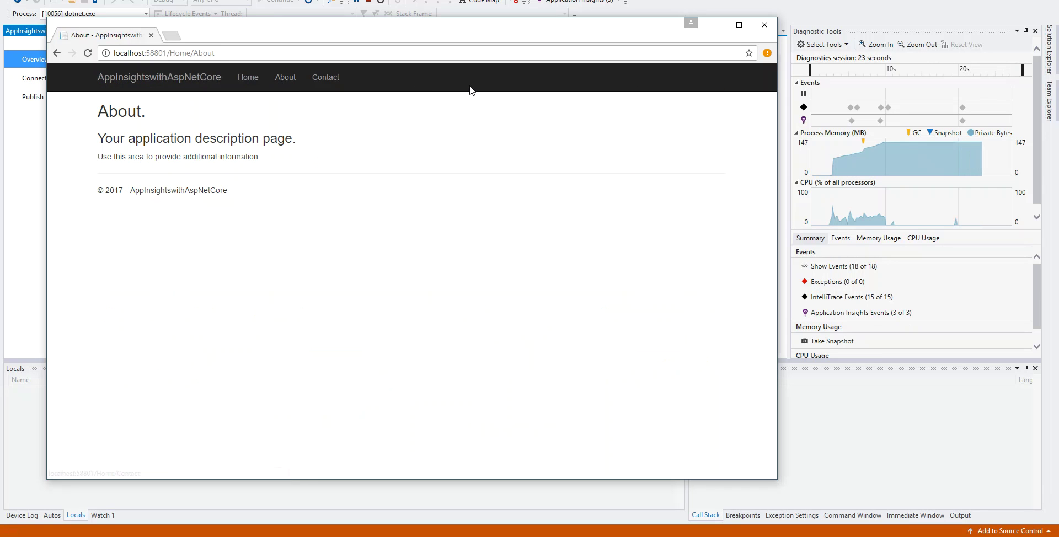
left_click(331, 77)
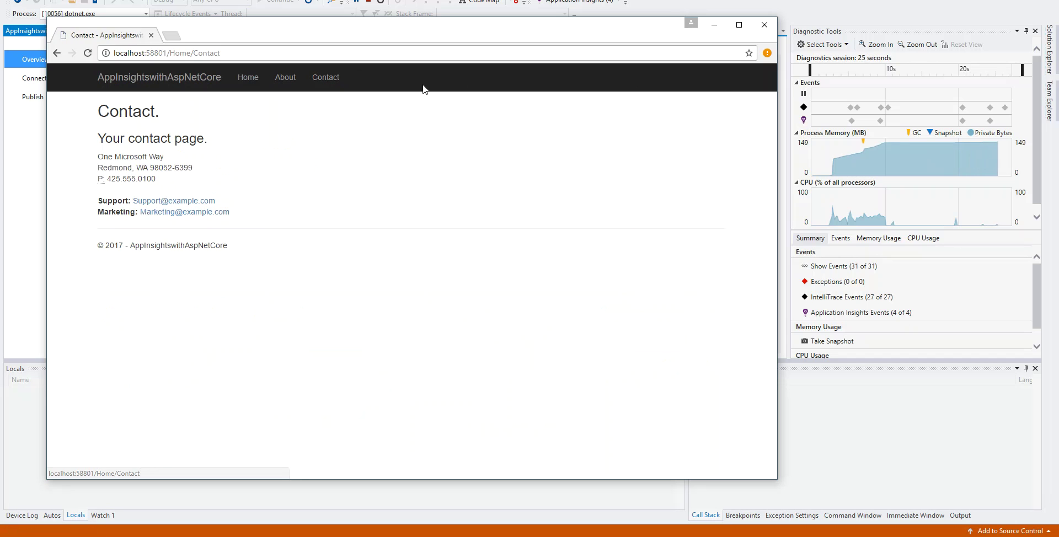
left_click(256, 87)
left_click(281, 78)
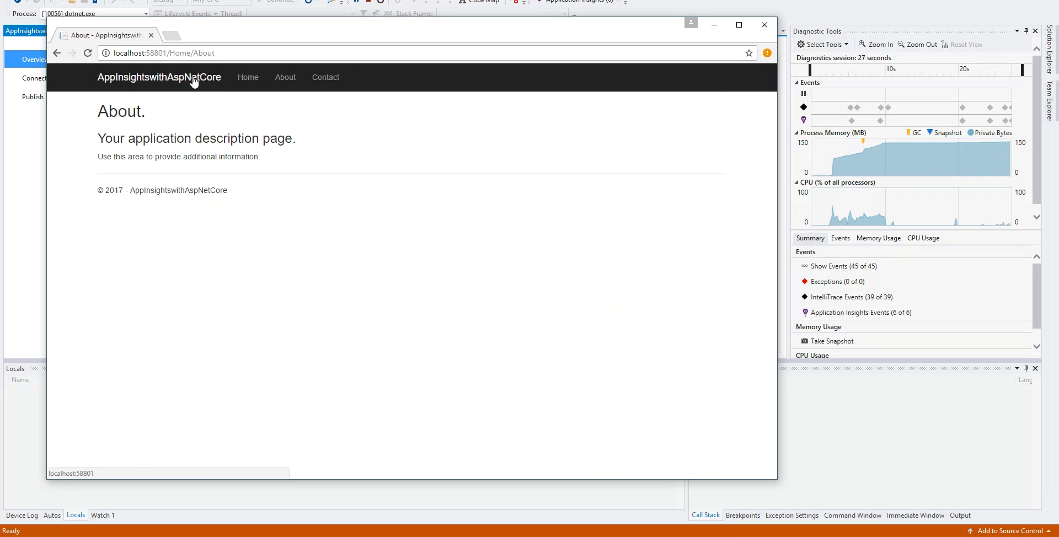
left_click(215, 81)
left_click(310, 82)
left_click(213, 82)
left_click(292, 83)
left_click(190, 84)
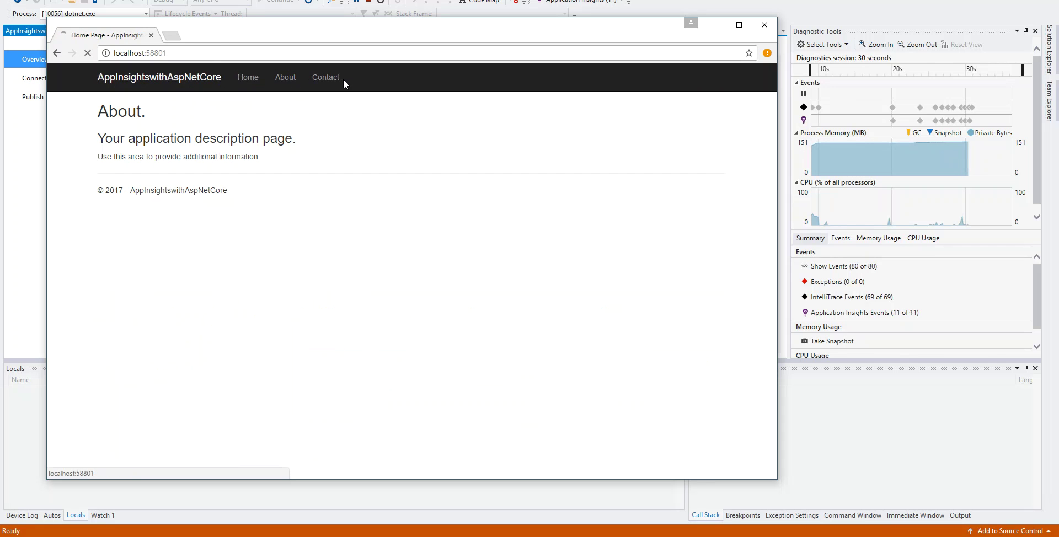
left_click(323, 80)
left_click(292, 84)
left_click(241, 82)
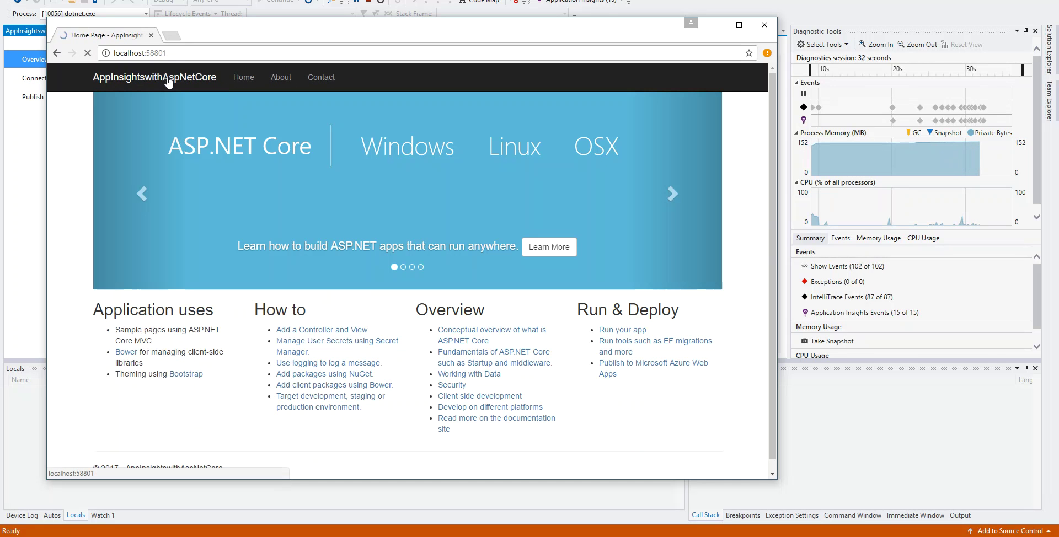
left_click(187, 81)
left_click(187, 81)
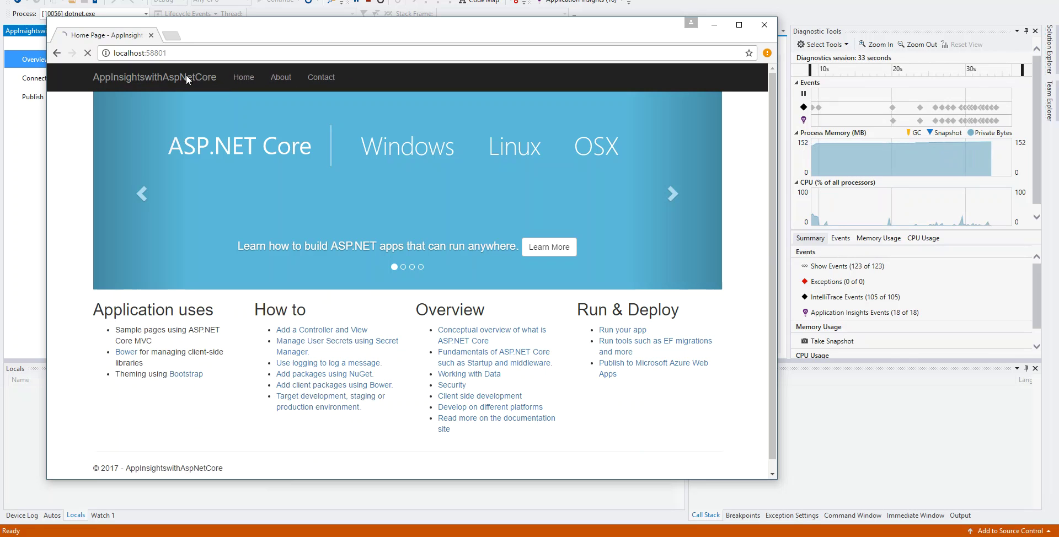
left_click(188, 80)
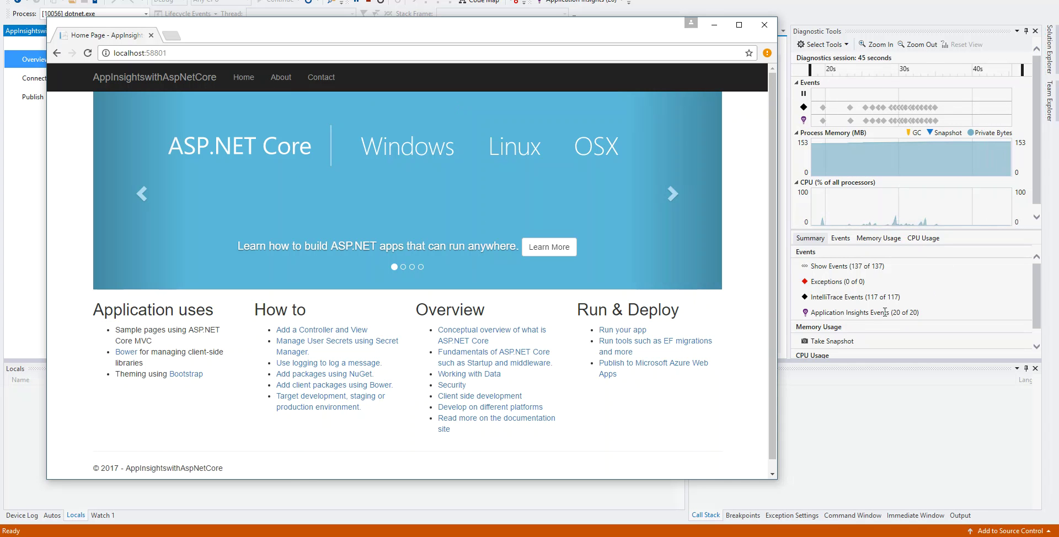
- Reload the site's home page for more Application Insights events and close the app's browser window
left_click(812, 314)
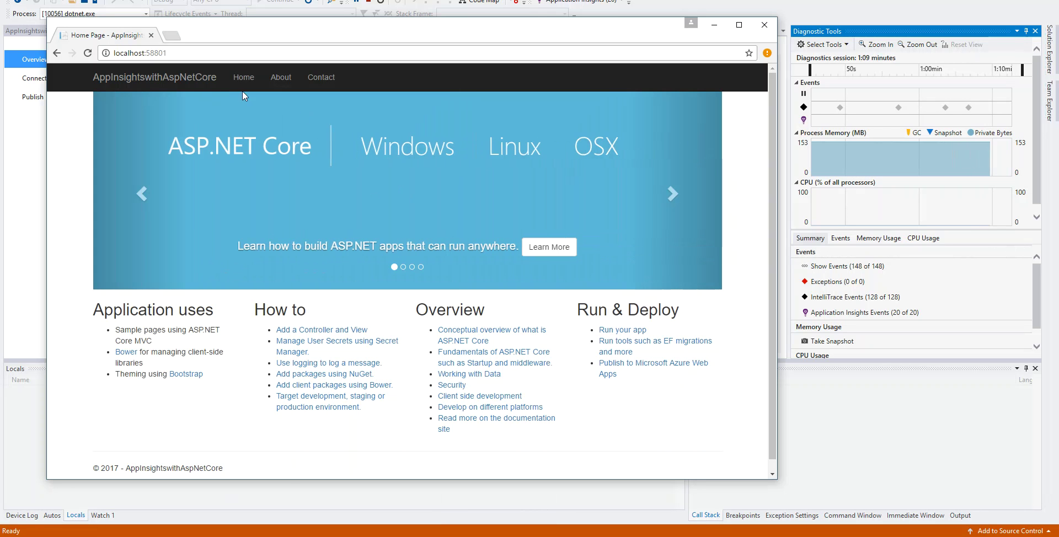
left_click(192, 83)
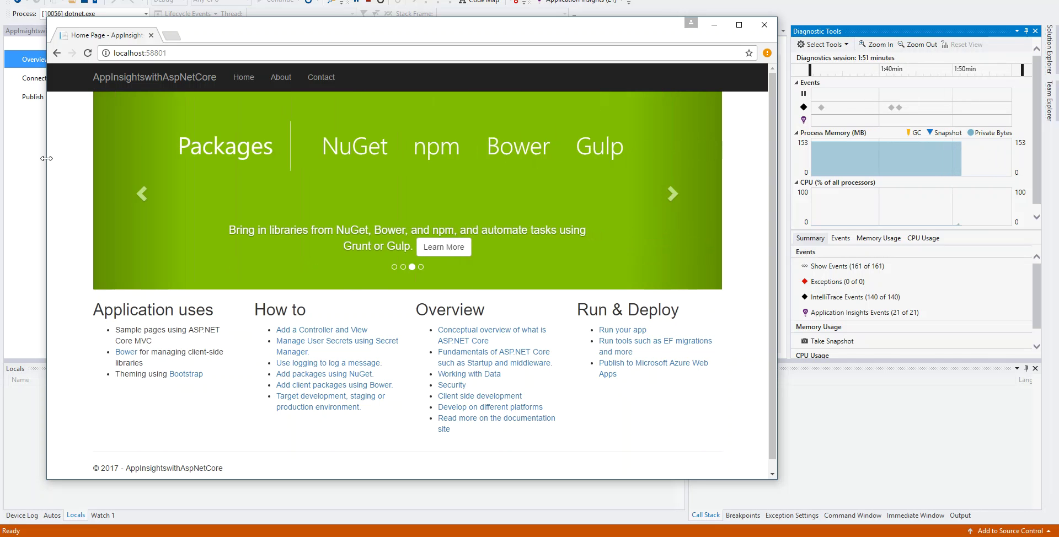
left_click(123, 91)
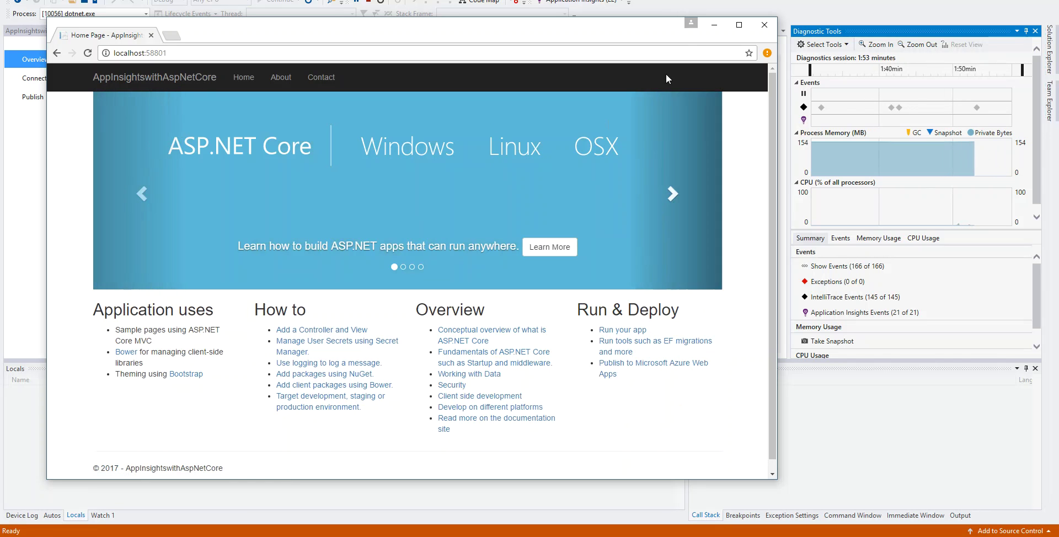
left_click(765, 27)
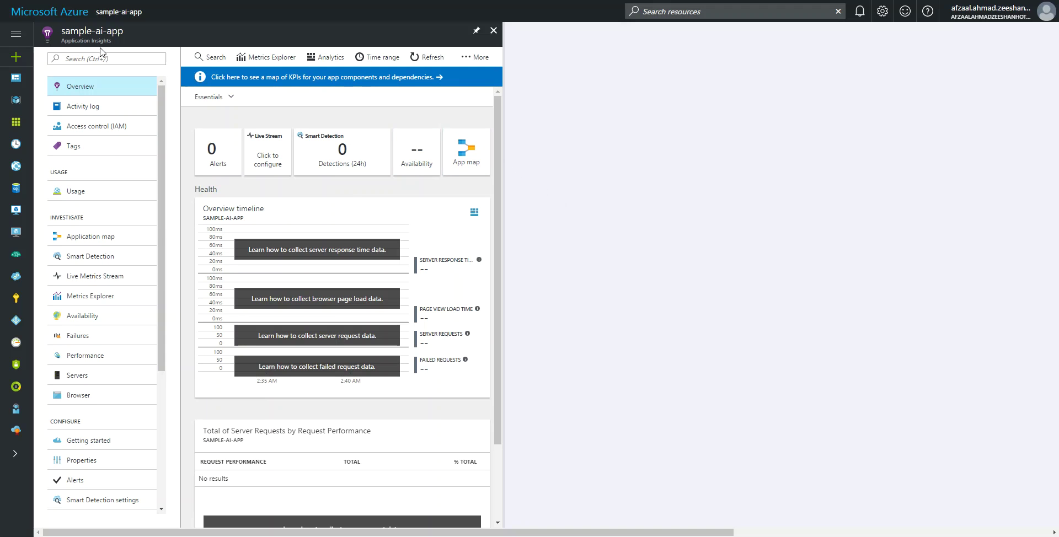
- Refresh the sample-ai-app overview in the Azure portal and examine the server response time performance details per operation
left_click(427, 57)
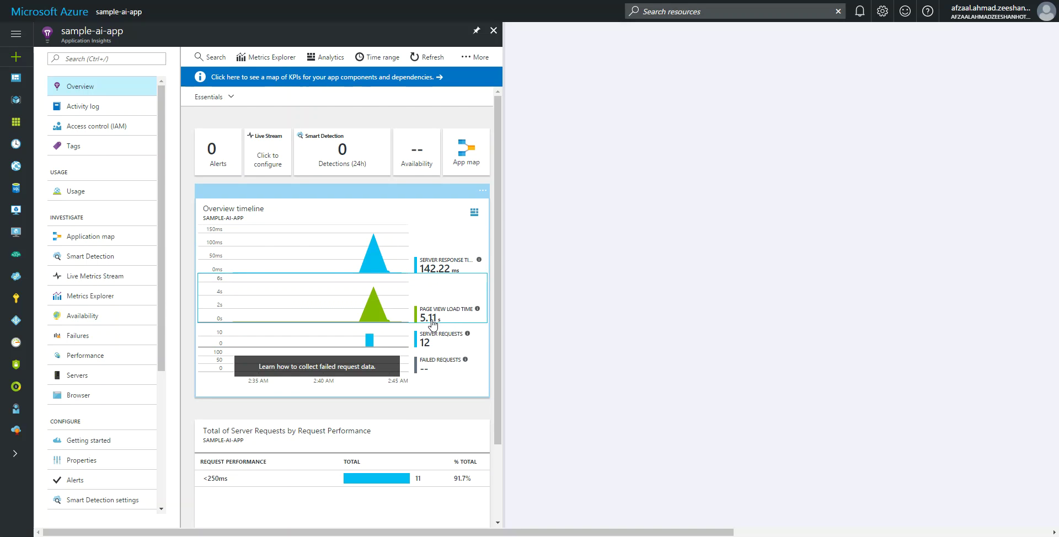
left_click(450, 260)
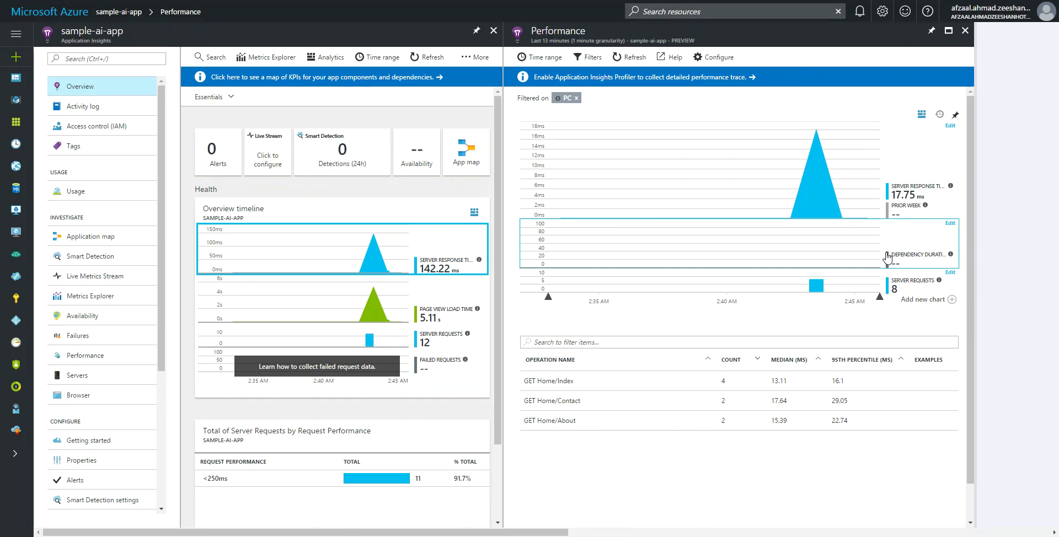
scroll(600, 420, "down", 1)
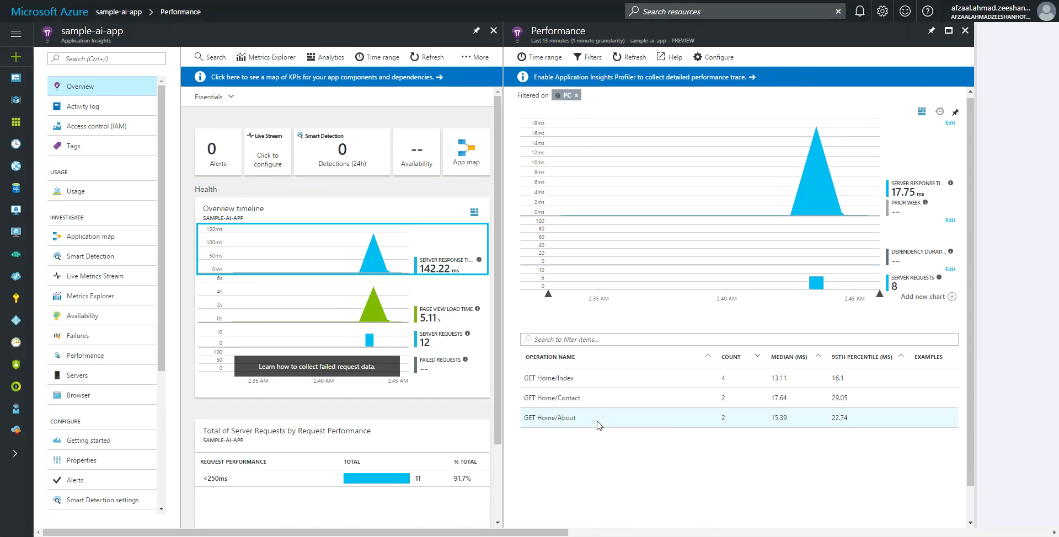
scroll(600, 425, "down", 1)
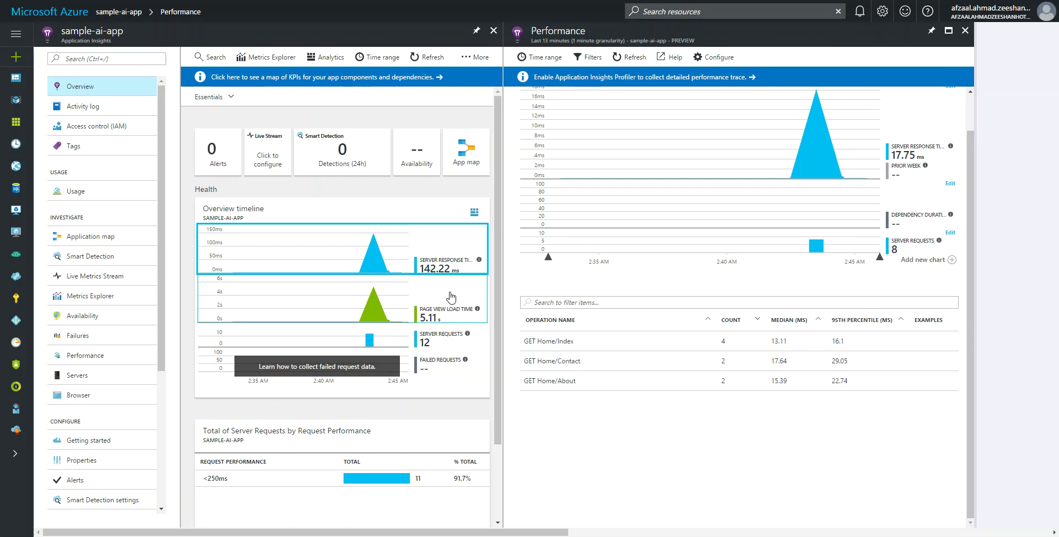
scroll(442, 348, "down", 2)
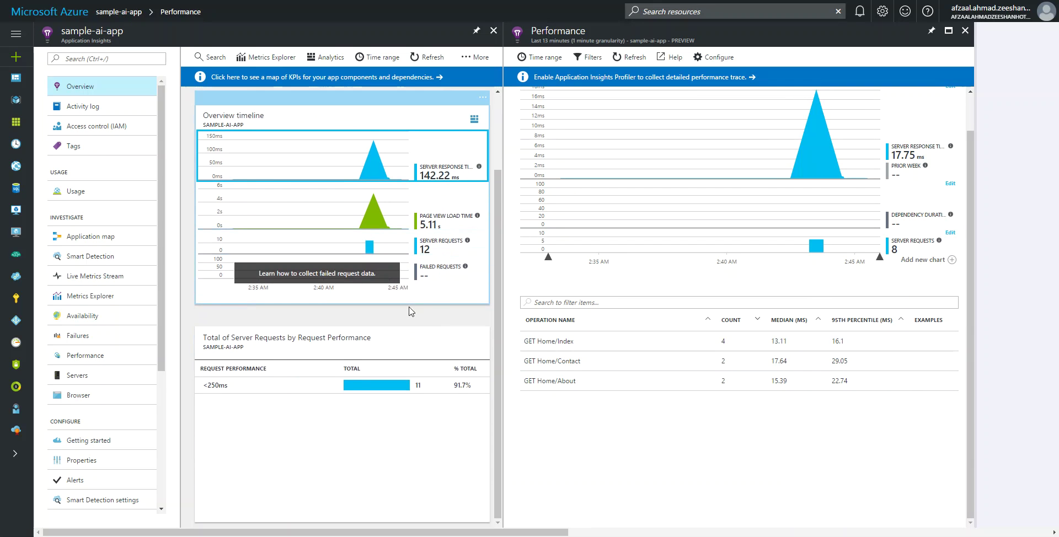
- Examine the server requests and the GET Home/Index operation details, and close both detail views
left_click(448, 251)
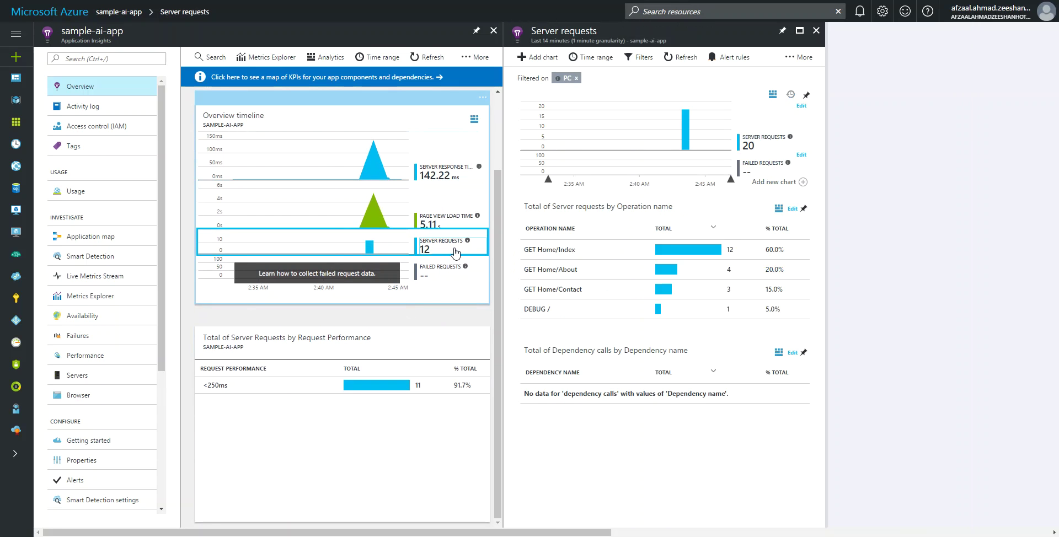
scroll(455, 252, "up", 2)
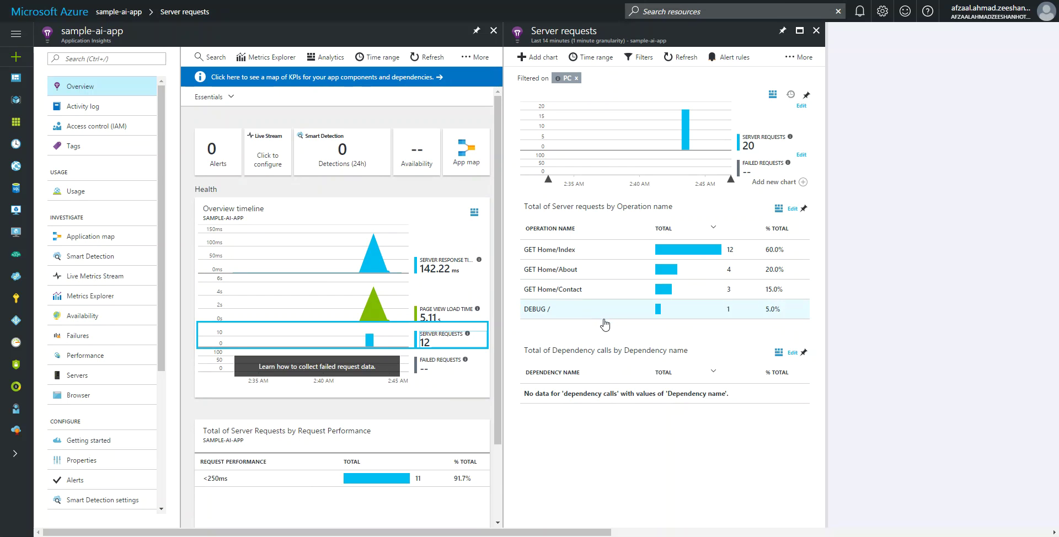
left_click(612, 253)
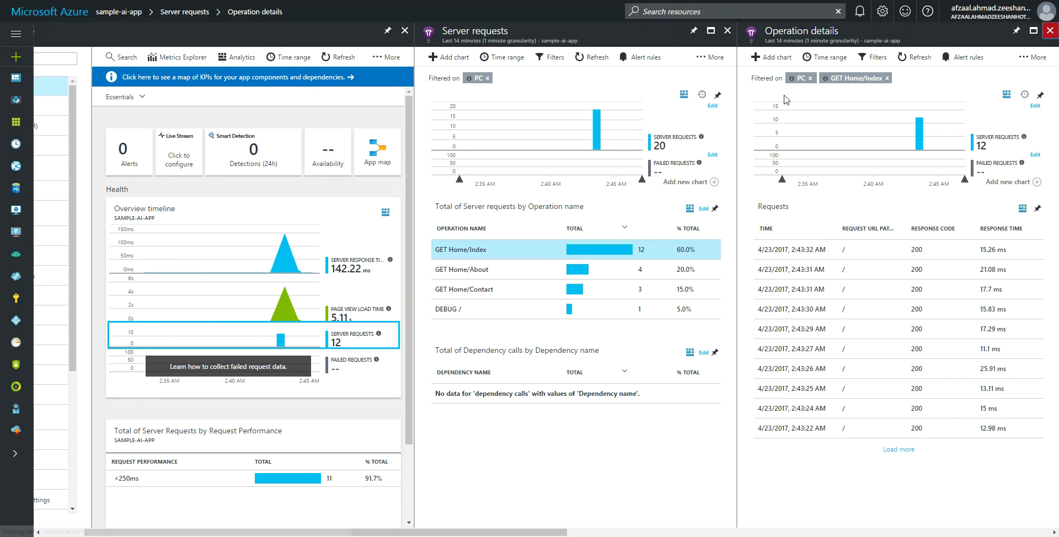
left_click(1050, 30)
left_click(726, 31)
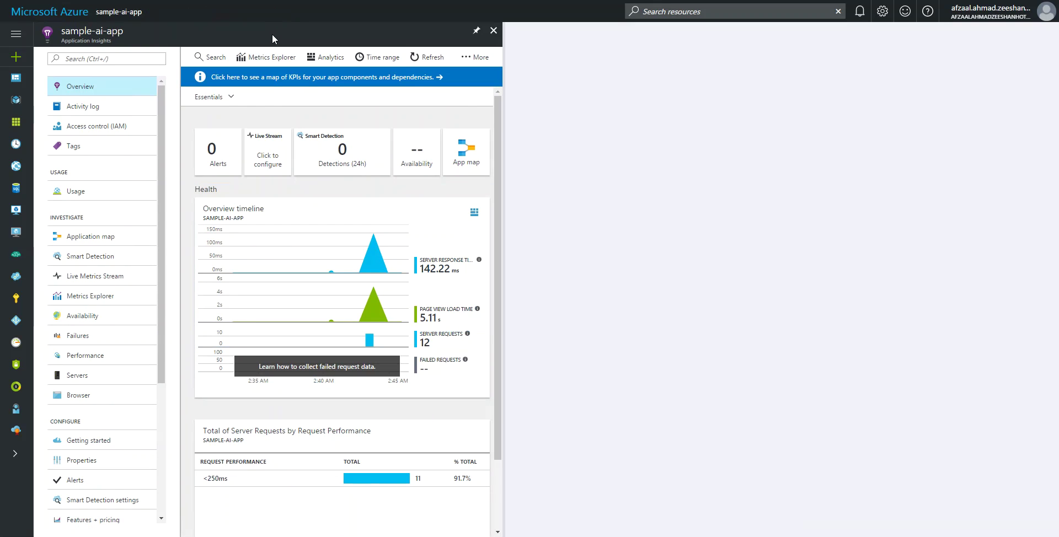
- Open Metrics Explorer and configure the first chart to plot the Page views usage metric
left_click(269, 57)
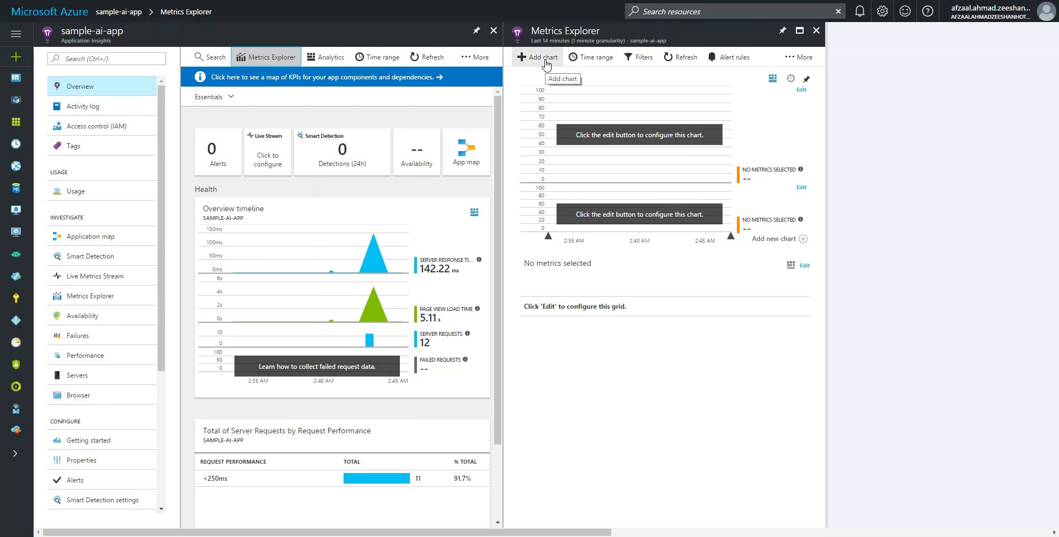
left_click(801, 92)
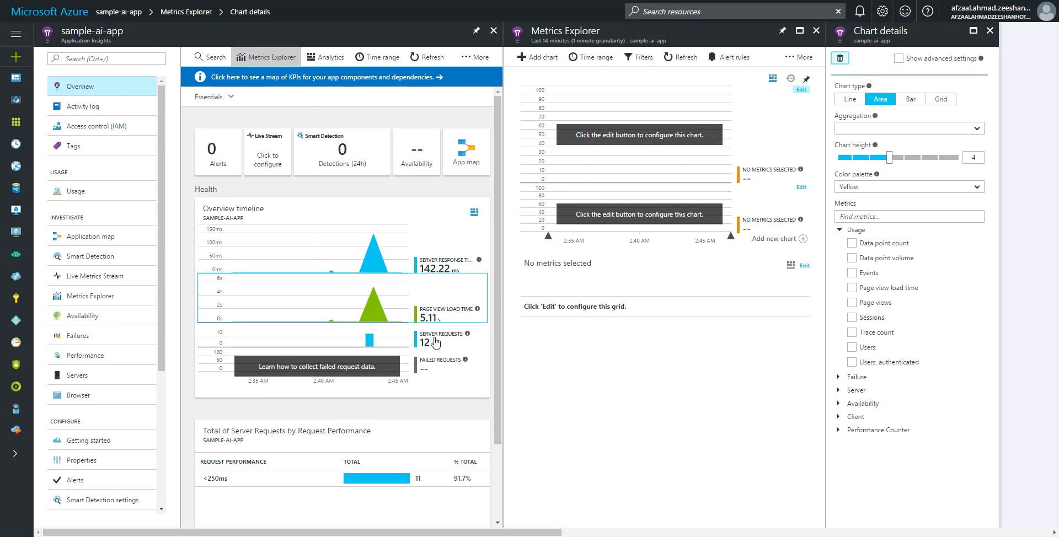
left_click(852, 302)
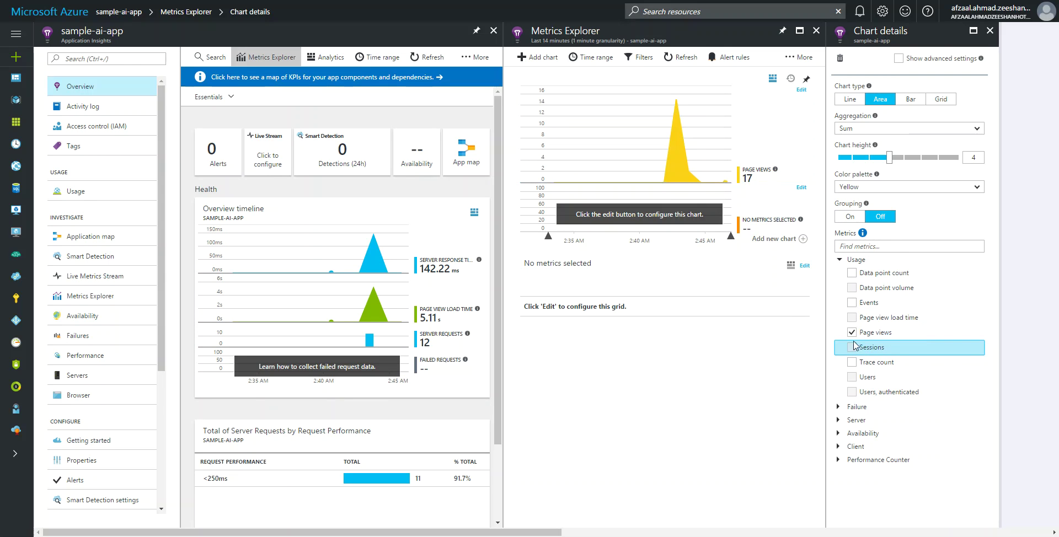
- Try adding the Events and Data point count metrics to the page views chart and clear both again
left_click(852, 303)
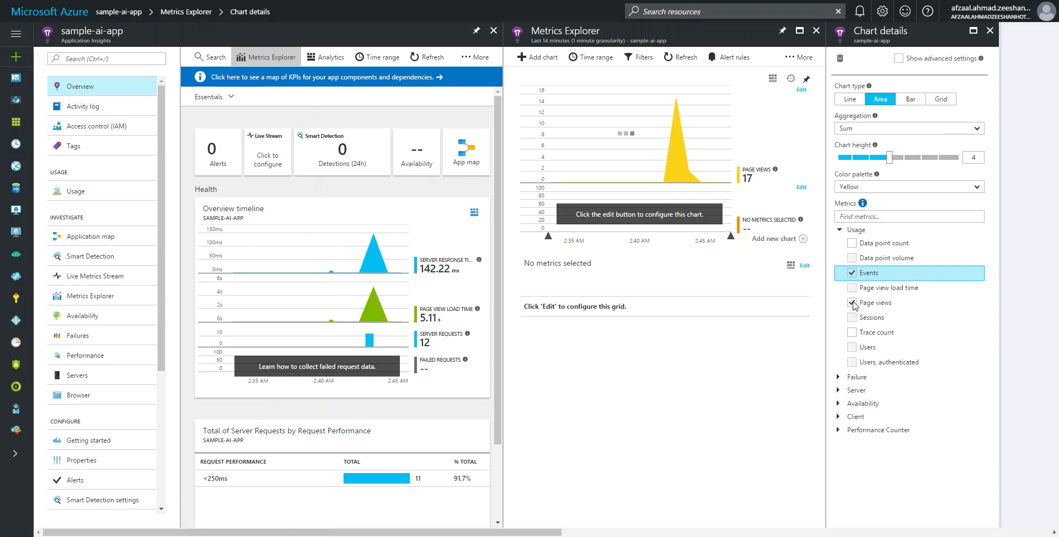
left_click(852, 244)
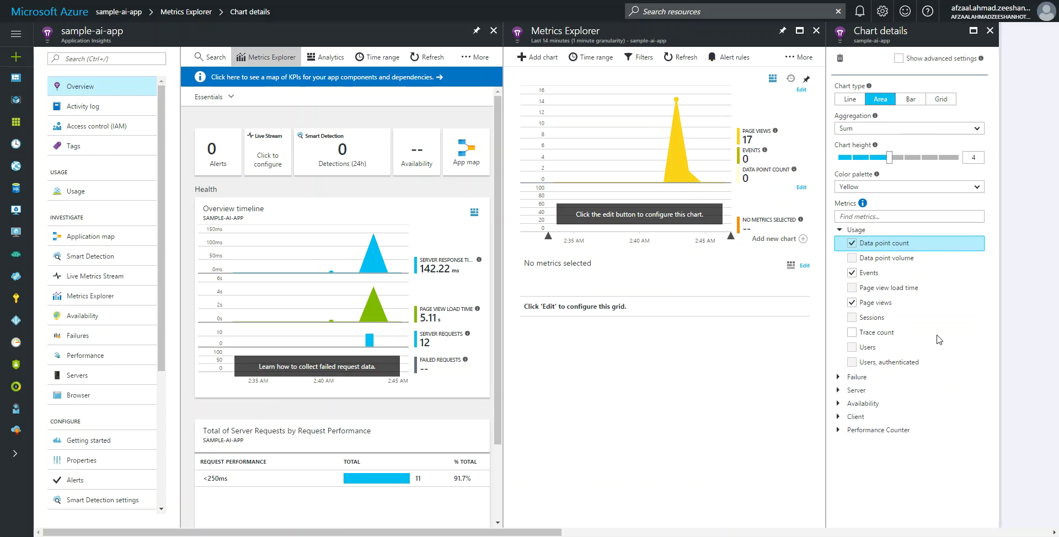
left_click(852, 244)
left_click(852, 272)
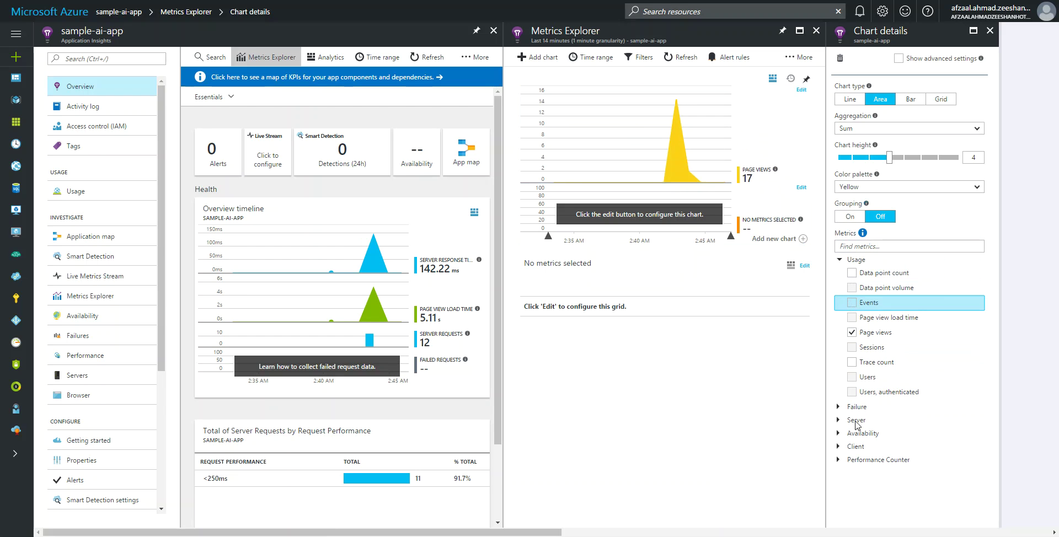
- Examine the metrics offered in the Failure and Server groups of the chart details
left_click(839, 408)
scroll(881, 477, "down", 1)
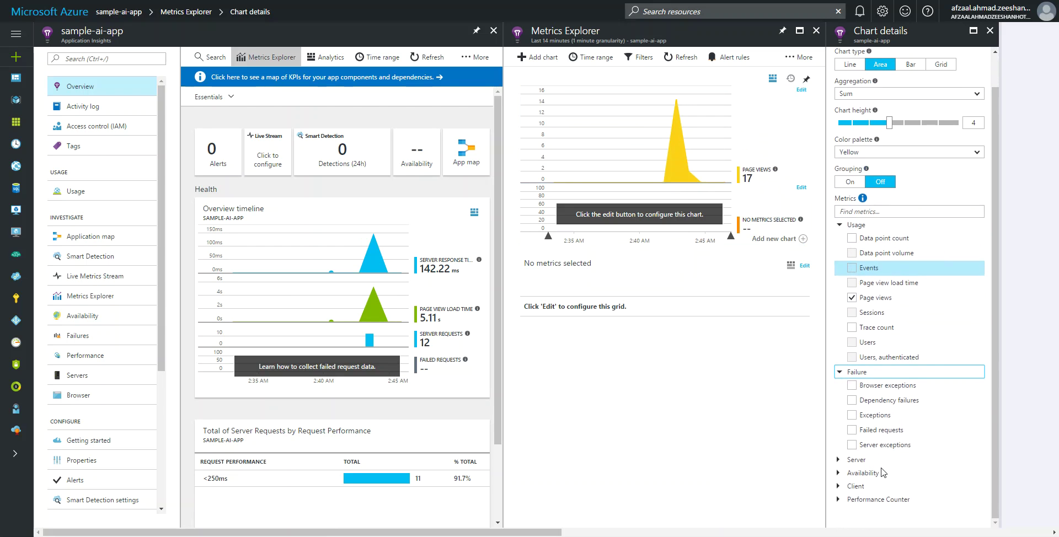
left_click(839, 373)
left_click(840, 420)
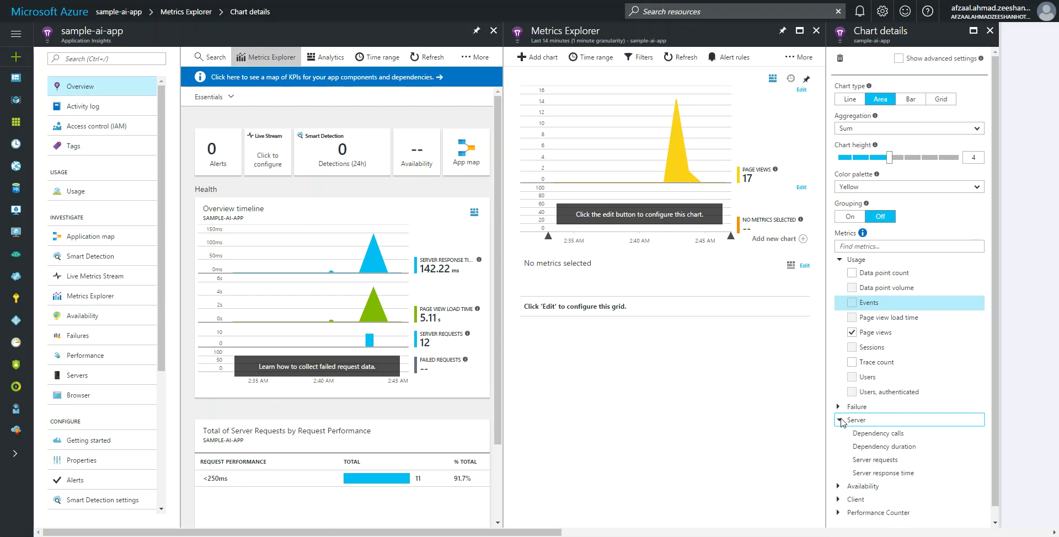
- Remove the Page views metric from the first chart, and close the chart details and Metrics Explorer
left_click(840, 420)
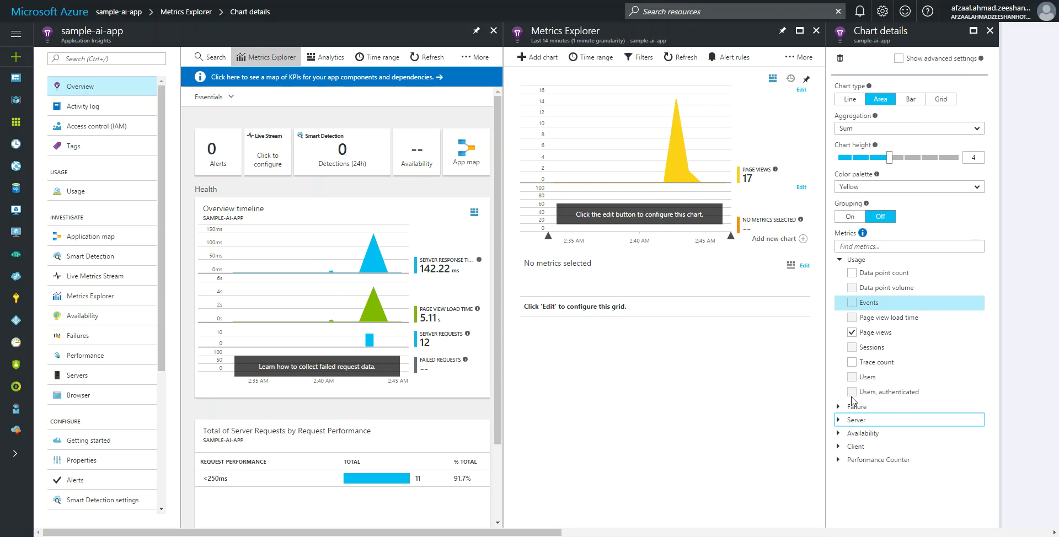
left_click(852, 333)
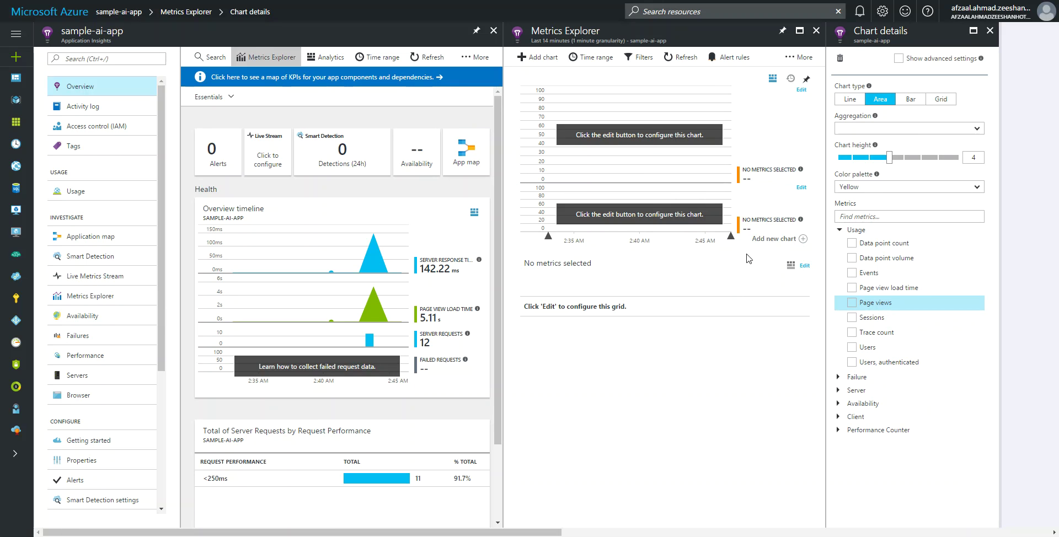
left_click(987, 34)
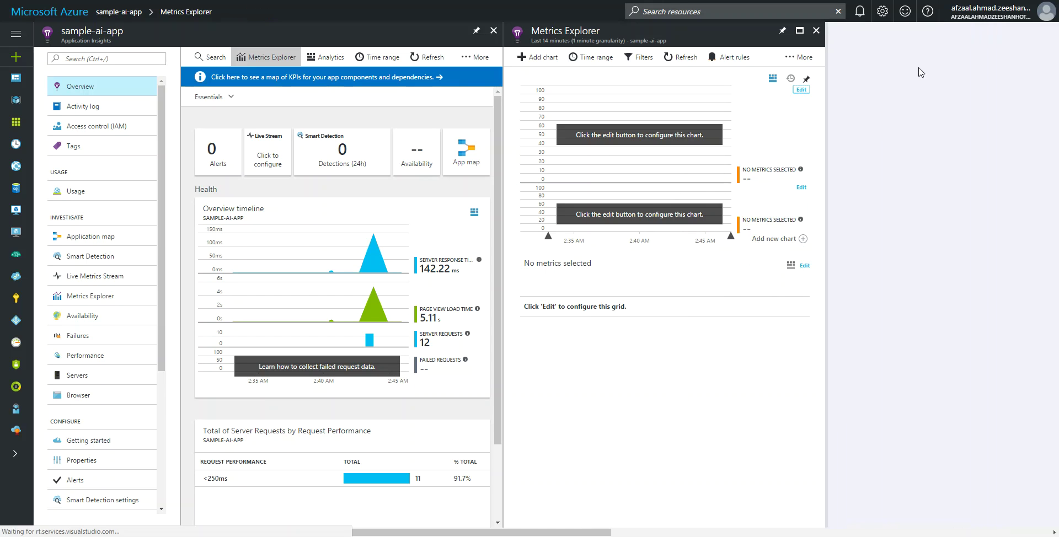
left_click(815, 31)
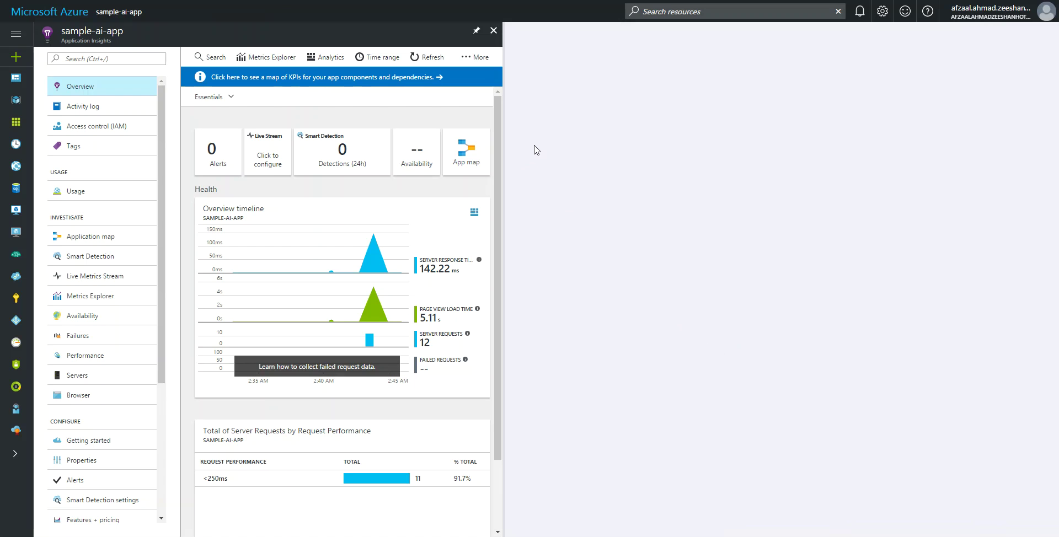
- Reopen Metrics Explorer and plot the Page views metric in the first chart as a Line chart
left_click(284, 58)
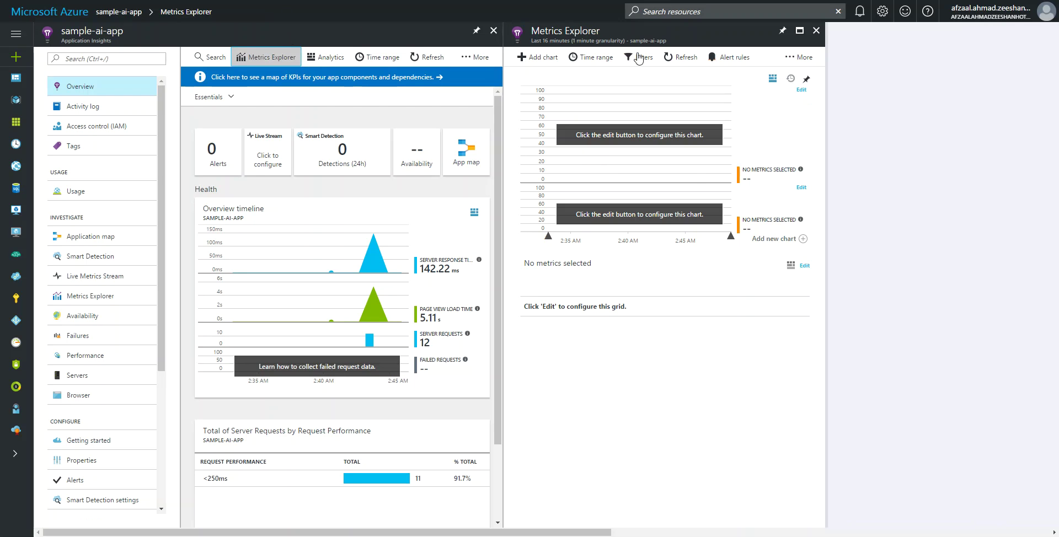
left_click(799, 91)
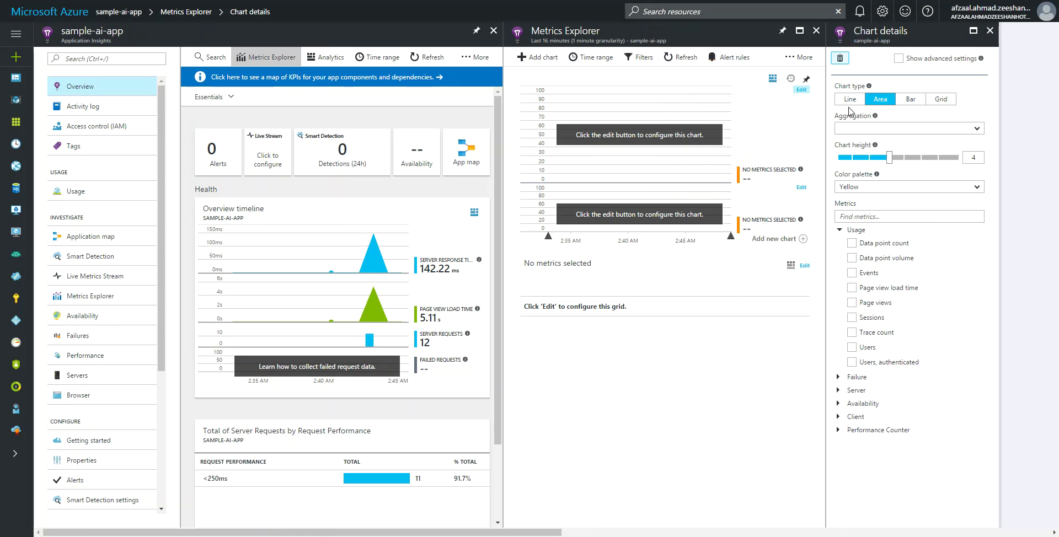
left_click(852, 303)
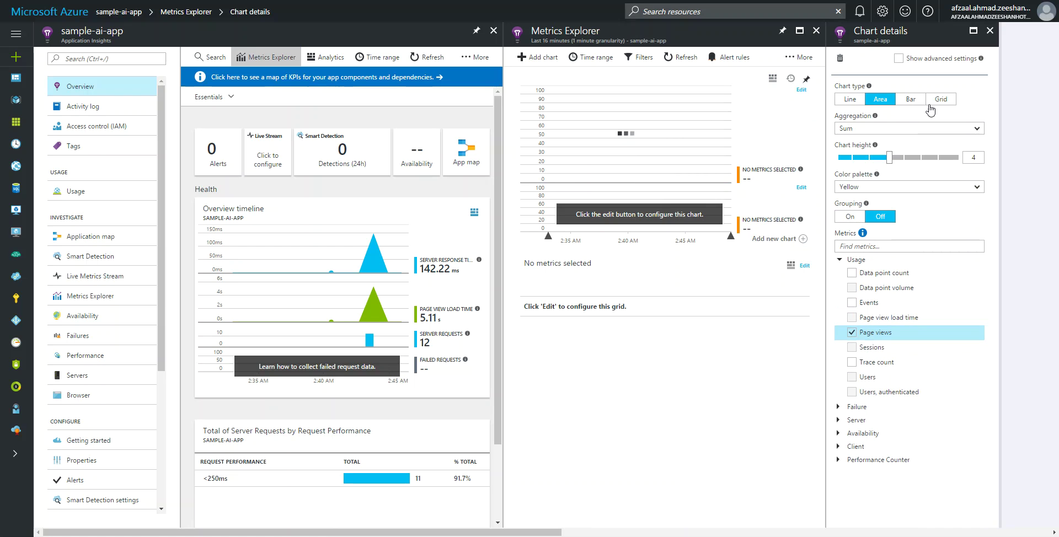
left_click(851, 102)
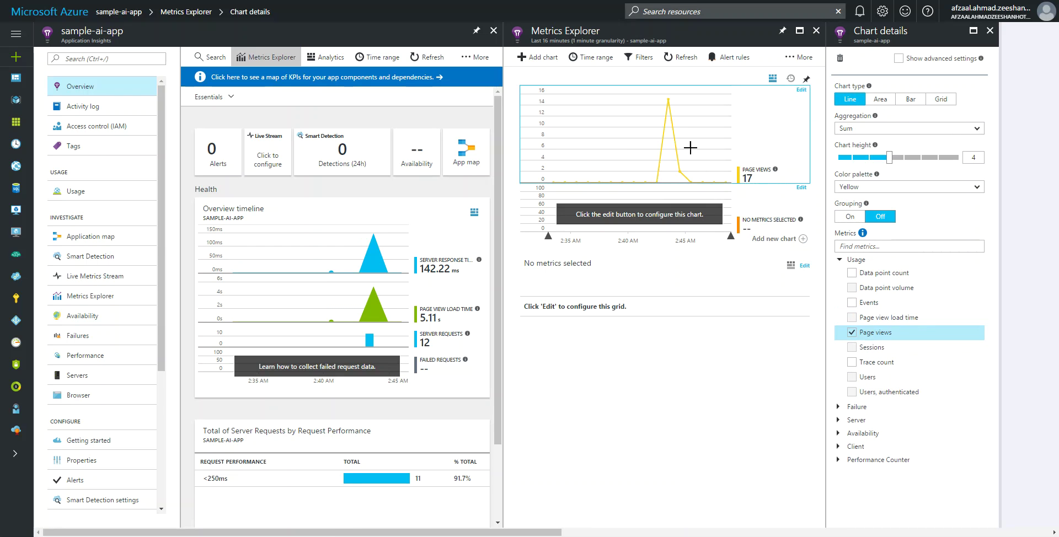
left_click(912, 101)
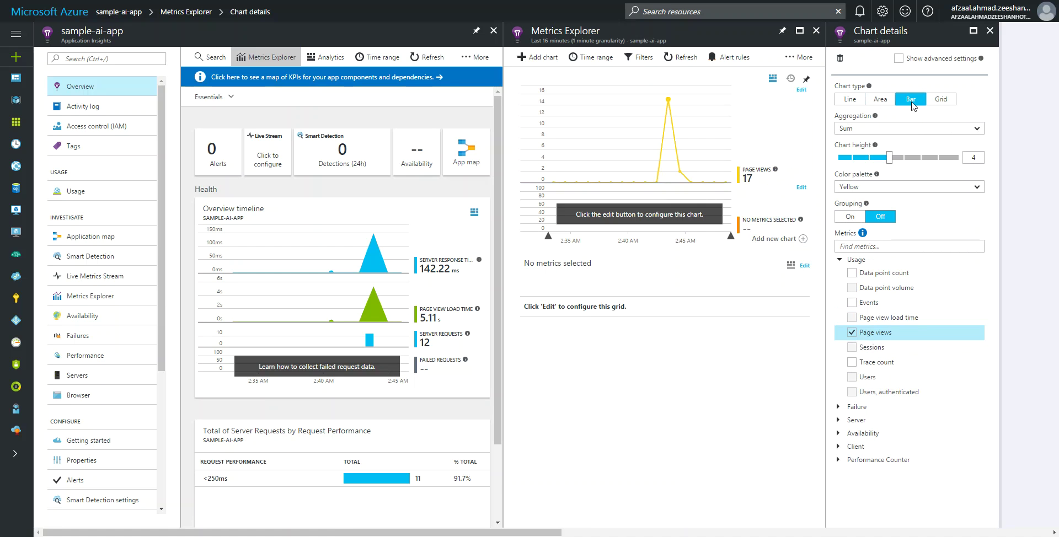
left_click(852, 103)
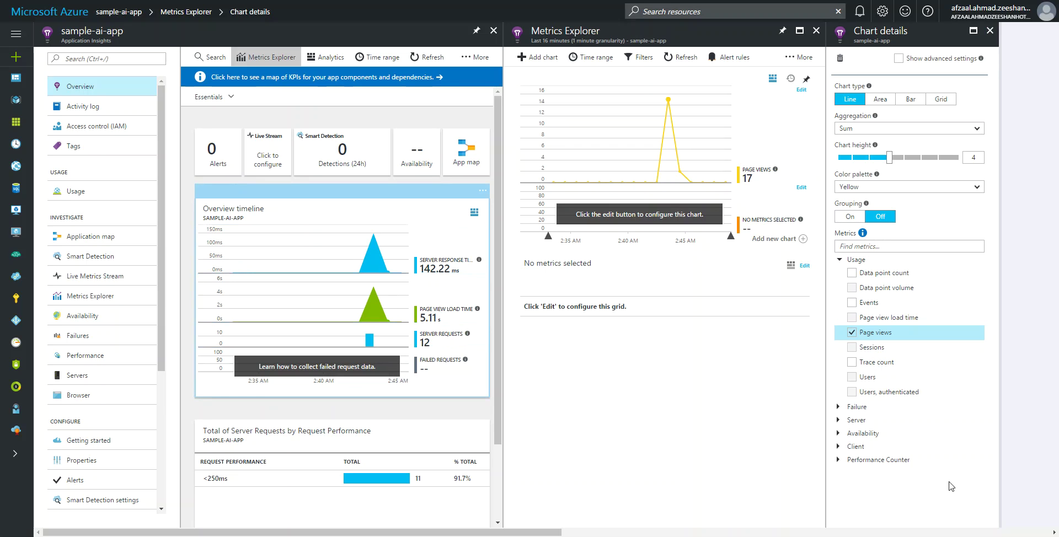
- Try adding the Server requests metric to the page views line chart and clear it again
left_click(839, 421)
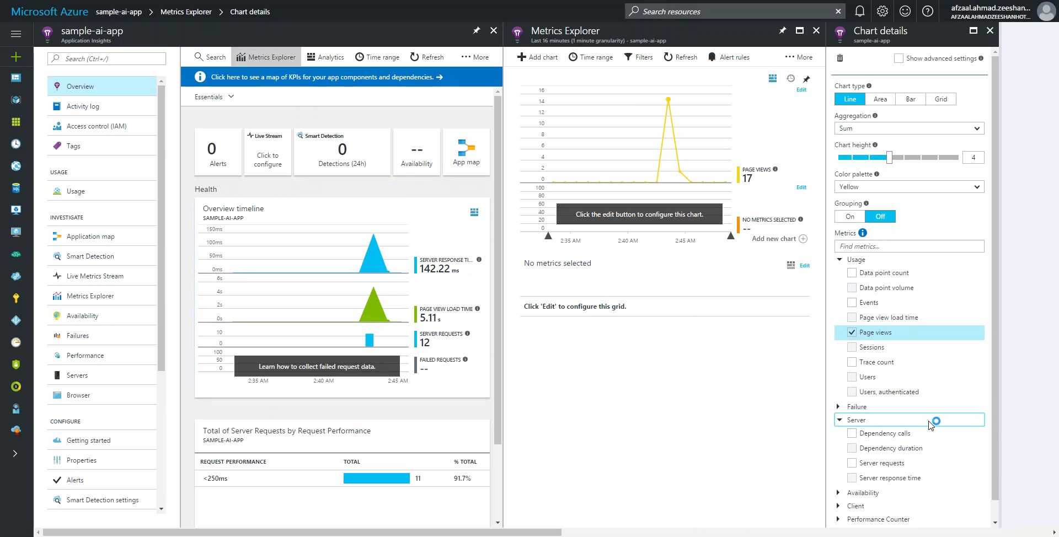
scroll(933, 425, "down", 1)
left_click(852, 443)
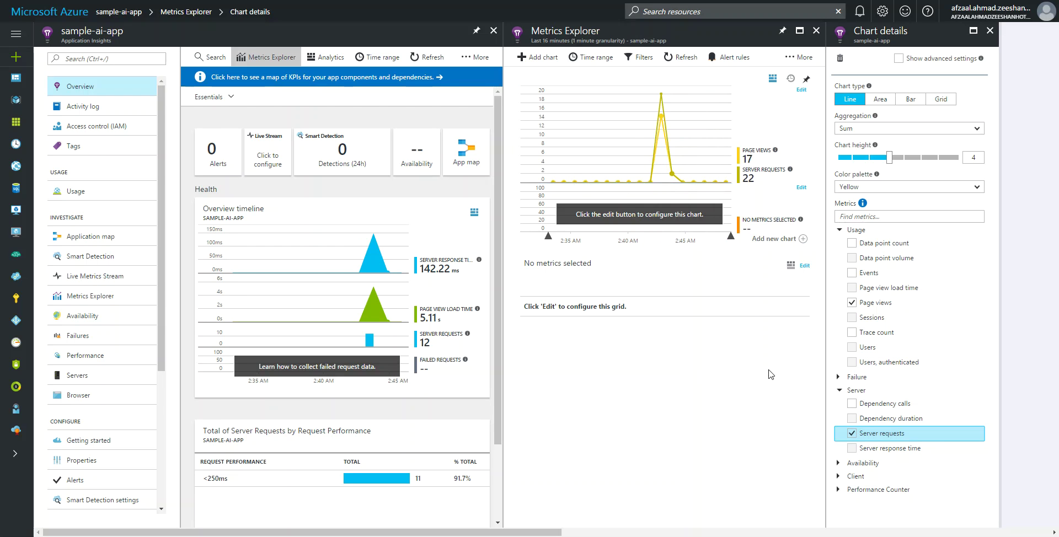
left_click(852, 433)
left_click(839, 420)
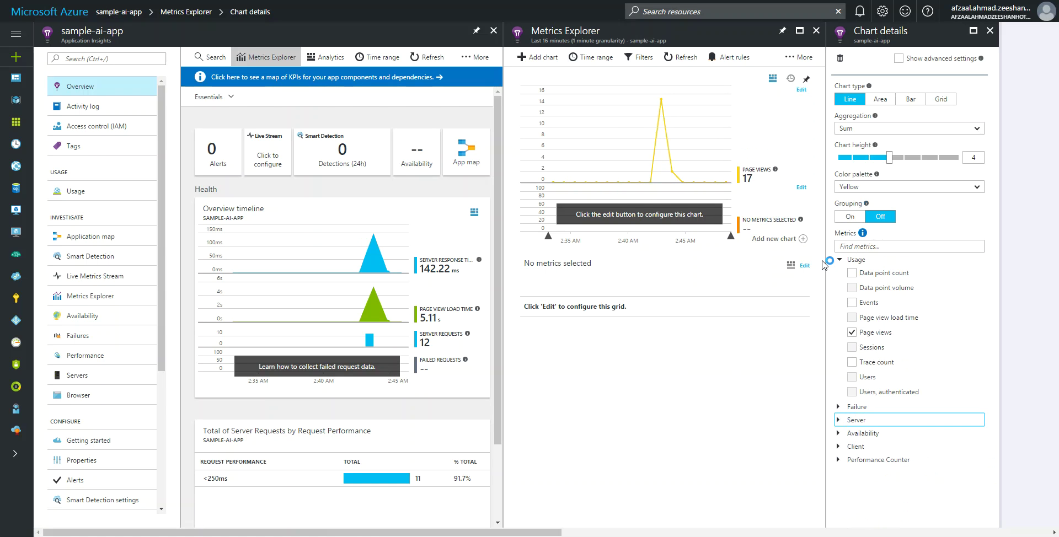
- Clear Page views from the line chart, collapse the Usage group, and close both metrics views
left_click(852, 332)
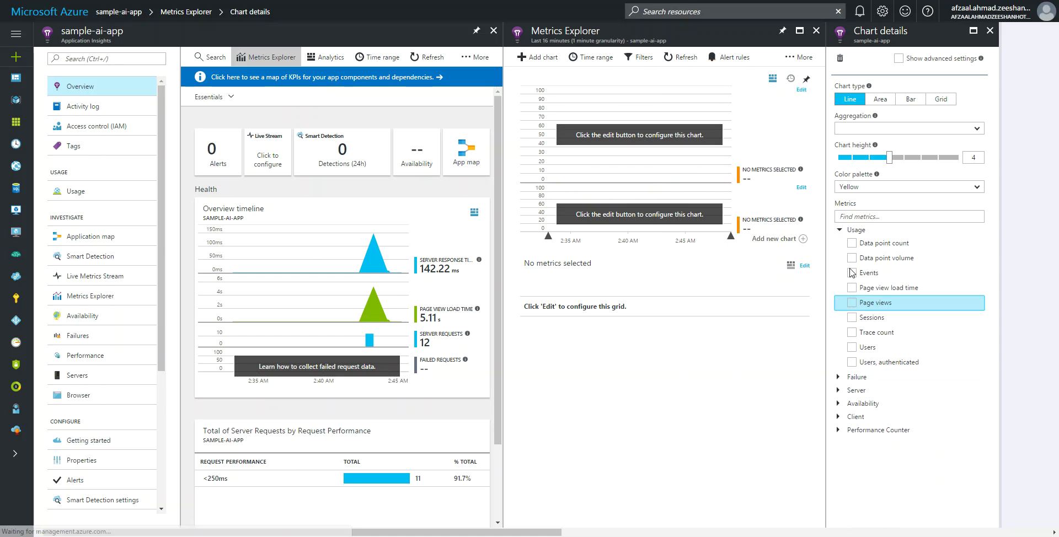
left_click(839, 230)
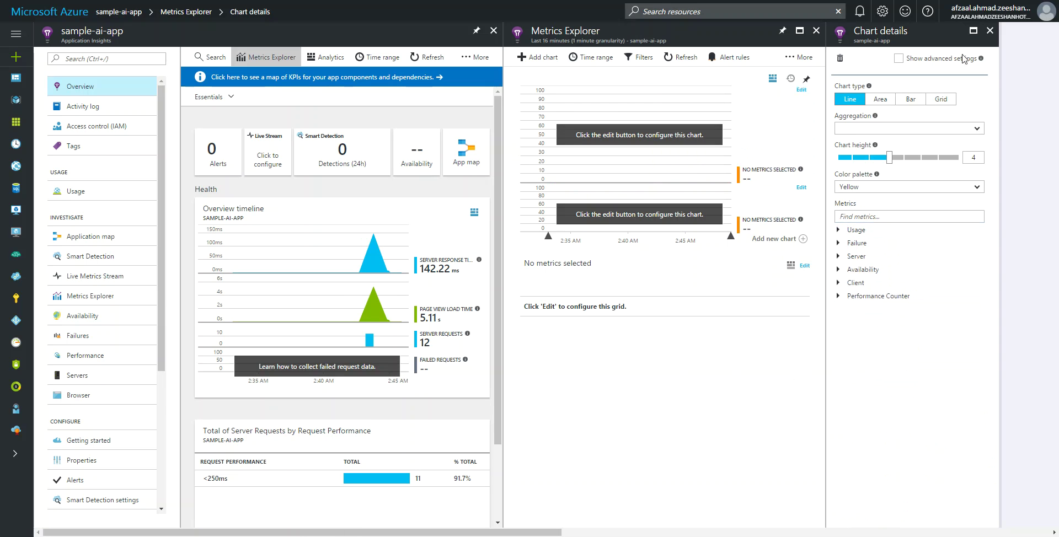
left_click(990, 30)
left_click(817, 32)
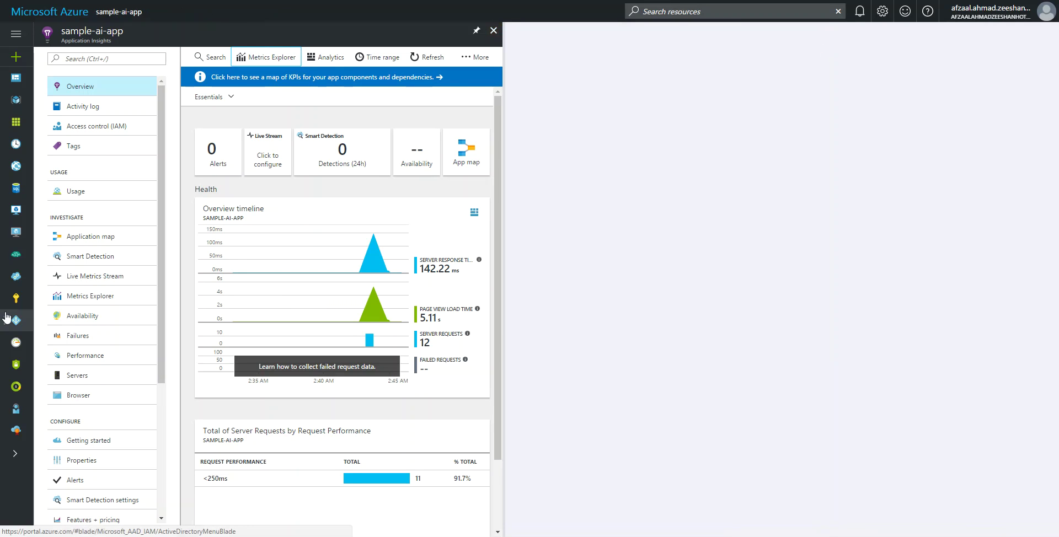
- Examine the Continuous export page and the resource's Investigate and Configure entries, and return to the Overview
scroll(98, 378, "down", 3)
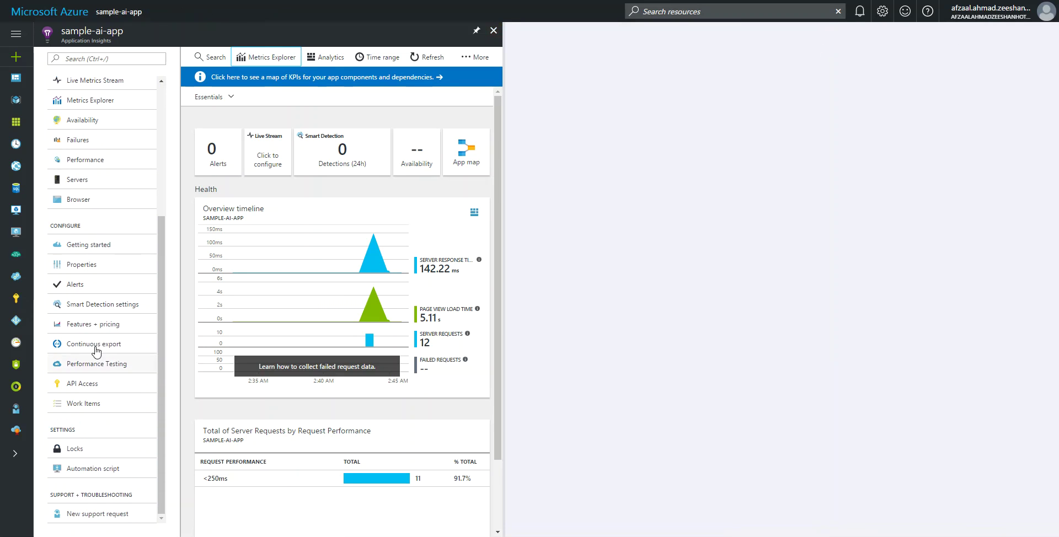
left_click(101, 350)
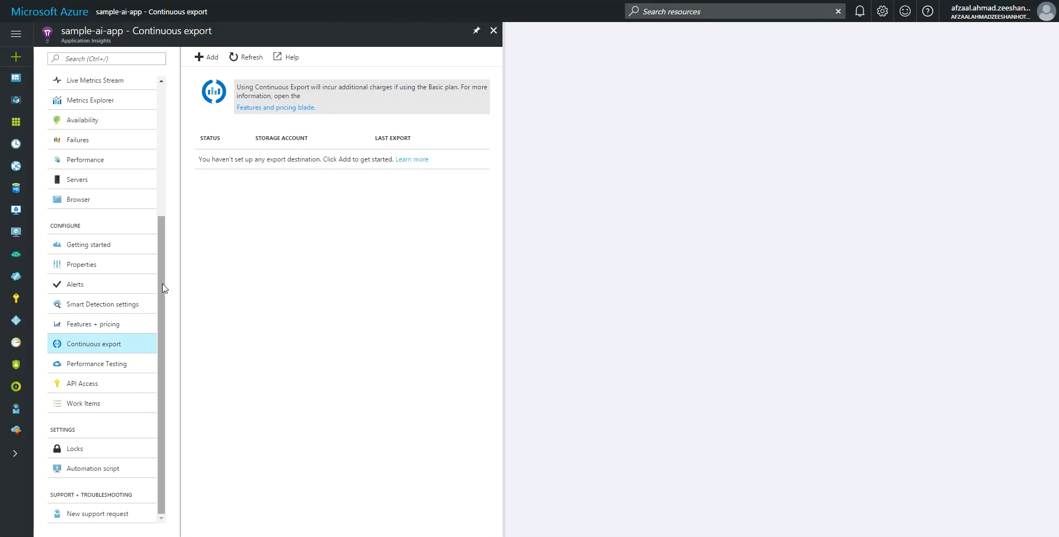
left_click_drag(163, 287, 162, 236)
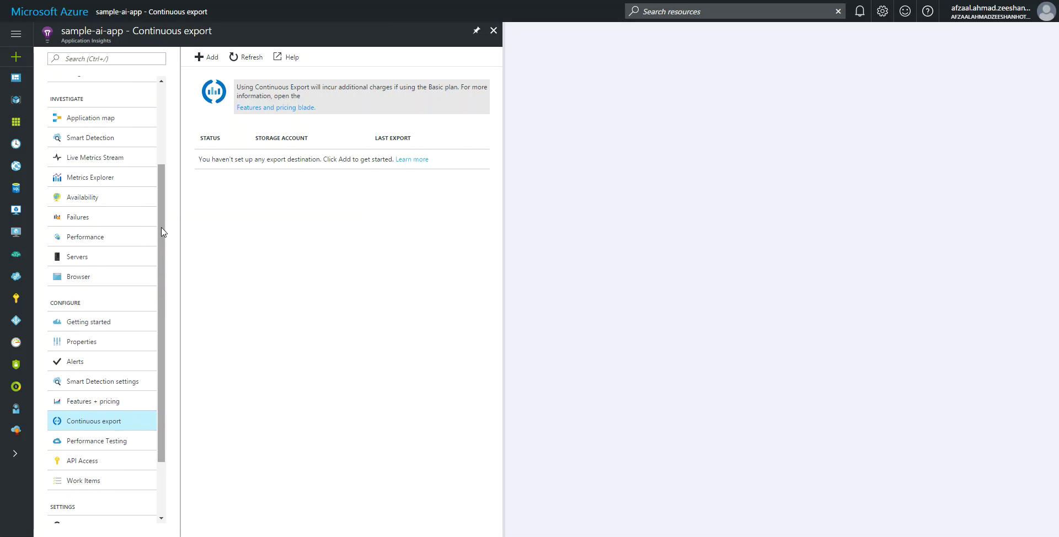
scroll(135, 213, "up", 2)
scroll(135, 213, "down", 3)
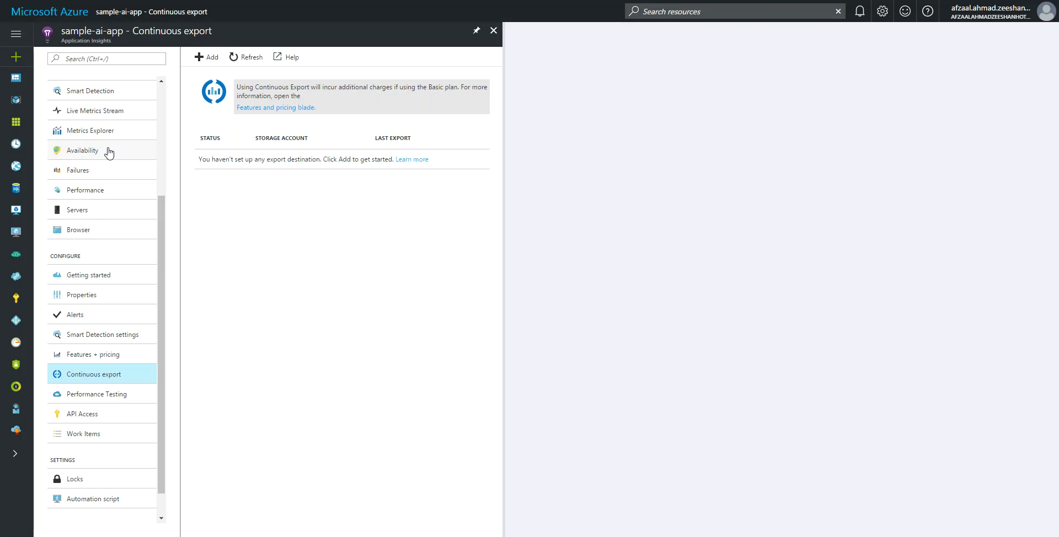
scroll(108, 202, "down", 1)
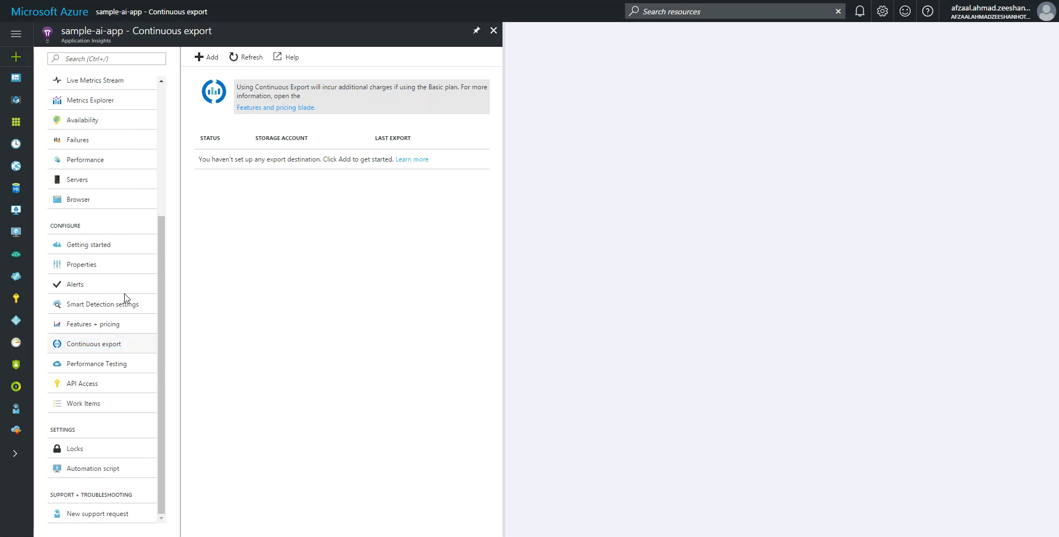
scroll(122, 284, "up", 4)
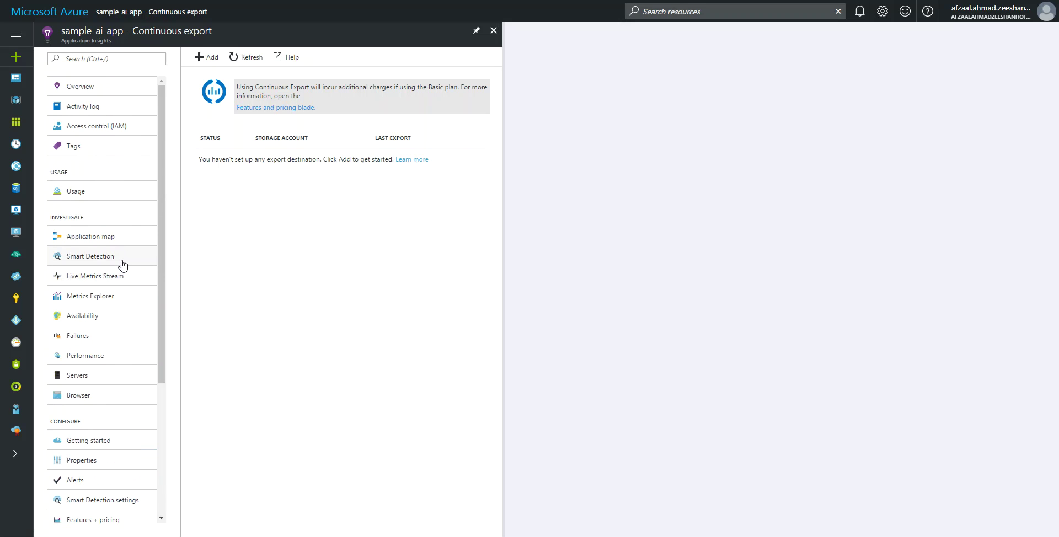
left_click(123, 86)
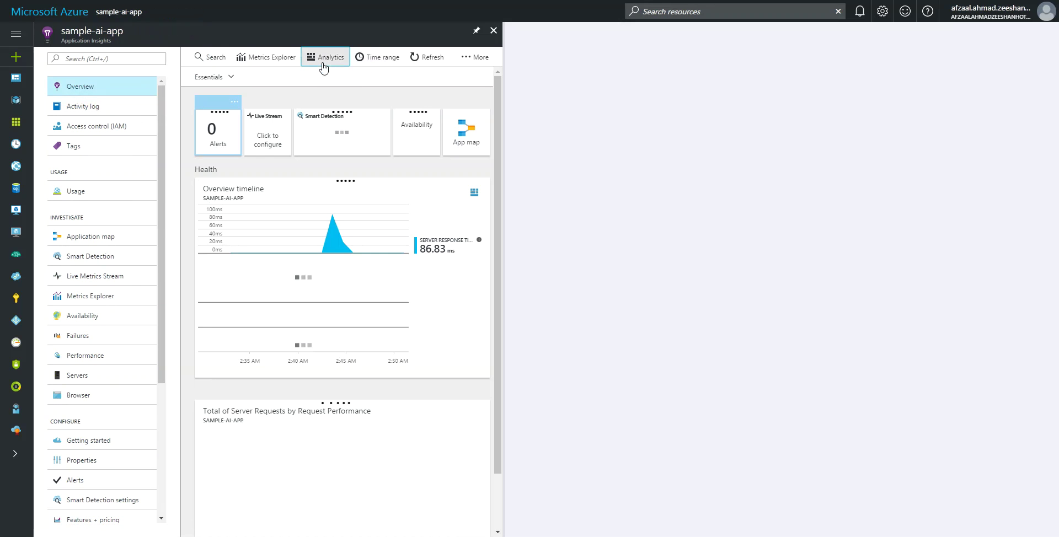
- Open Application Insights Analytics and examine the common queries and getting started sections on its home page
left_click(324, 56)
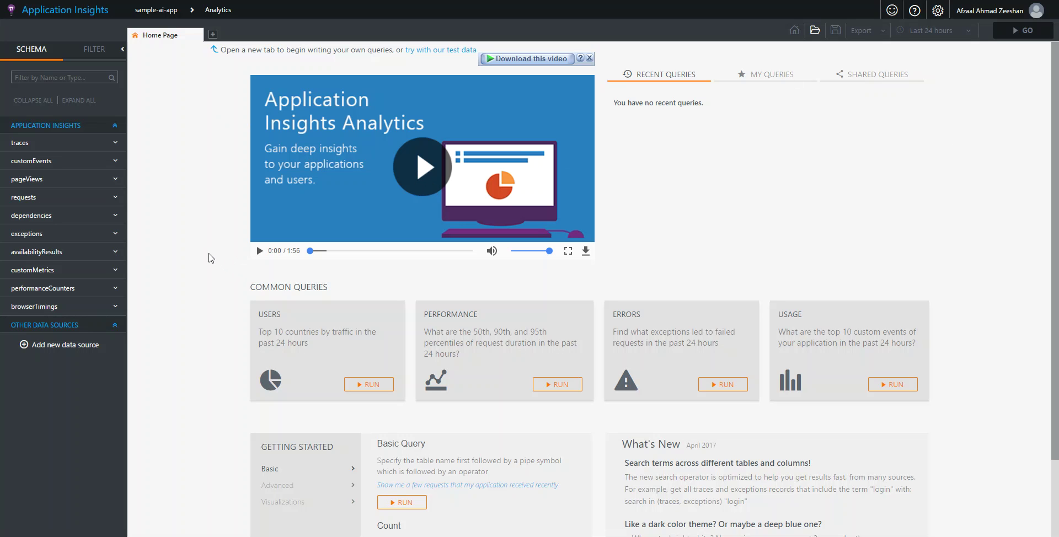
scroll(206, 243, "down", 2)
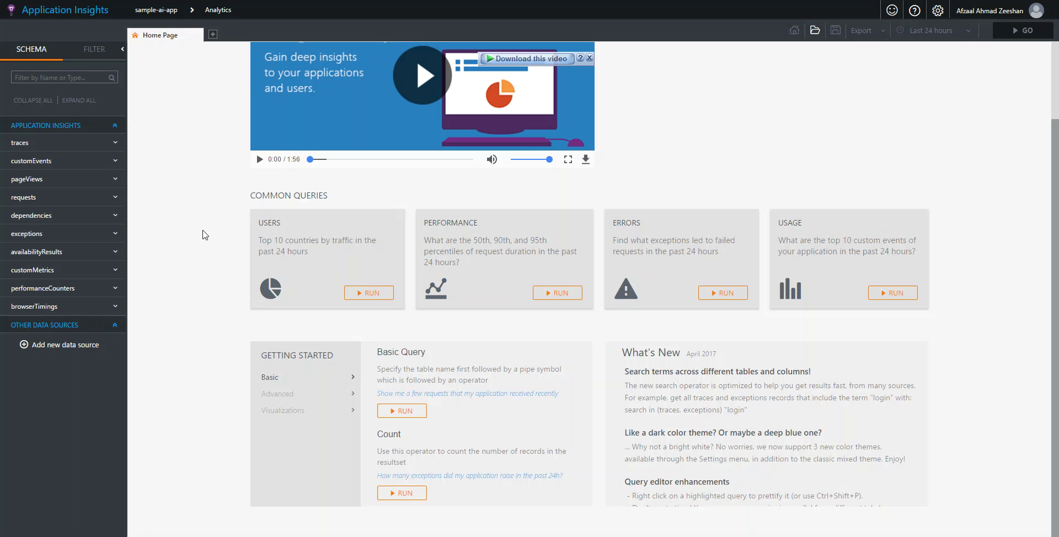
scroll(218, 229, "up", 2)
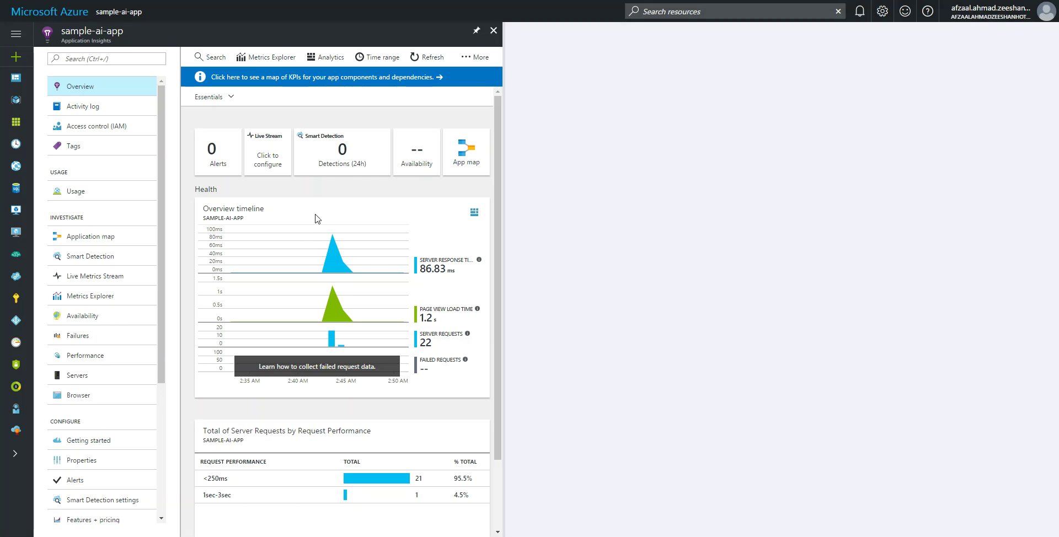
- Return to the sample-ai-app overview in the Azure portal, open Metrics Explorer and plot Page views in the first chart
left_click(269, 57)
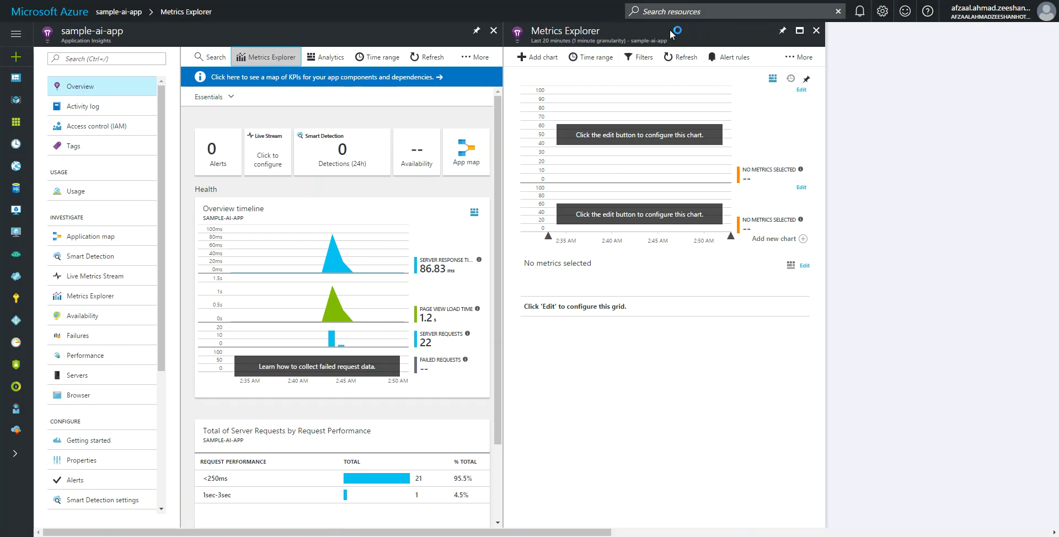
left_click(802, 89)
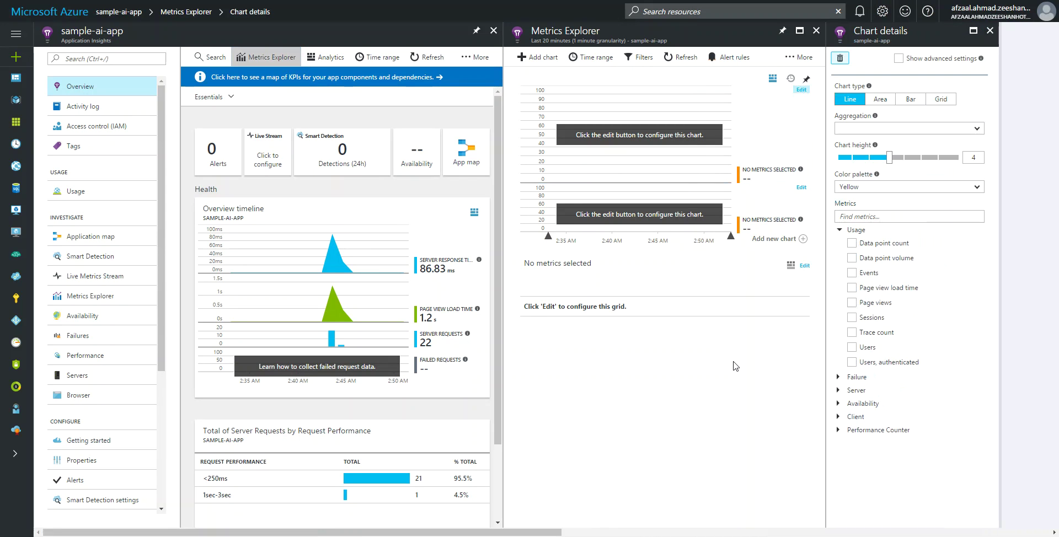
left_click(852, 303)
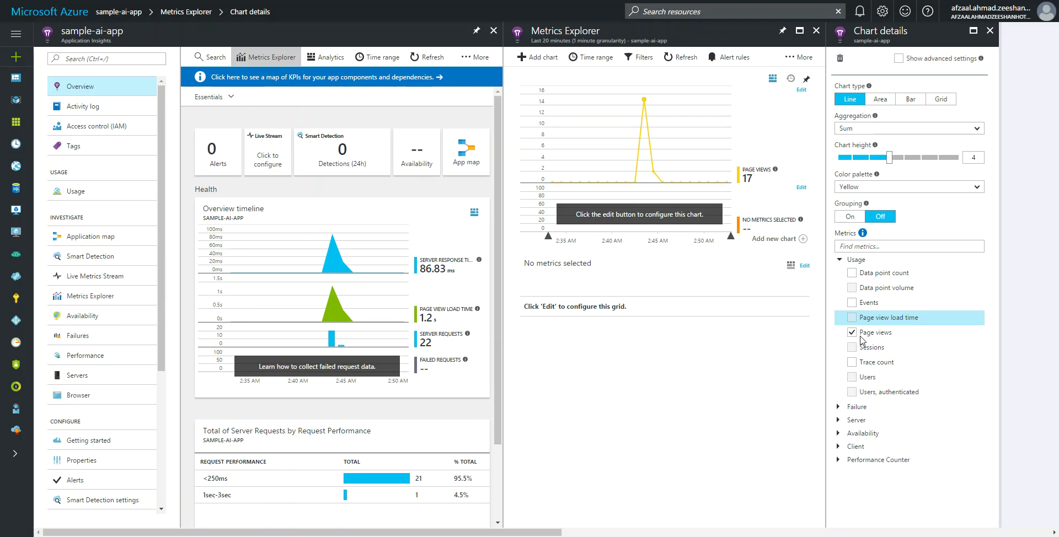
- Open the individual page views behind the chart's peak and examine the 2:43:29 AM Home/About page view's properties and related items
left_click(645, 113)
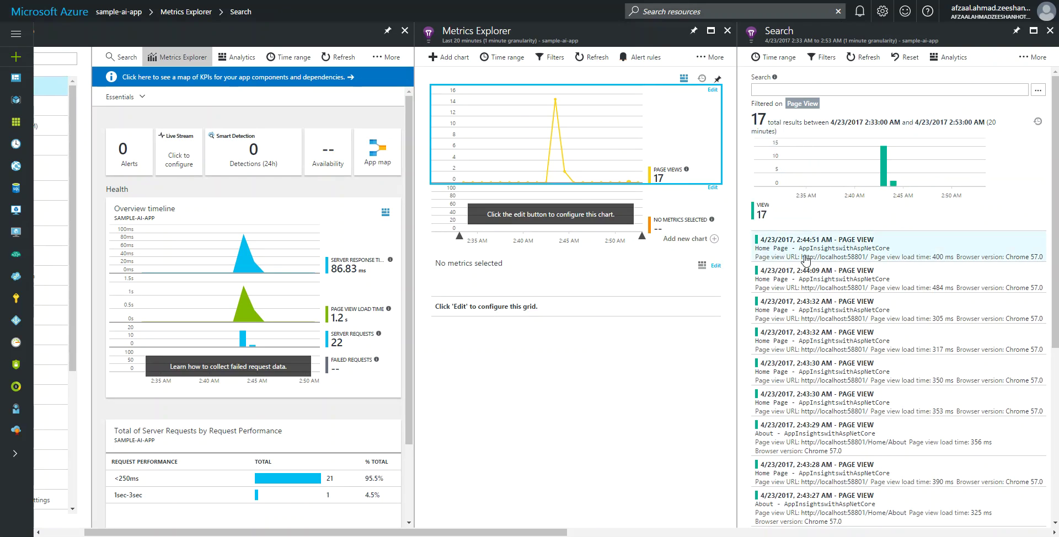
scroll(809, 271, "down", 1)
scroll(809, 270, "down", 3)
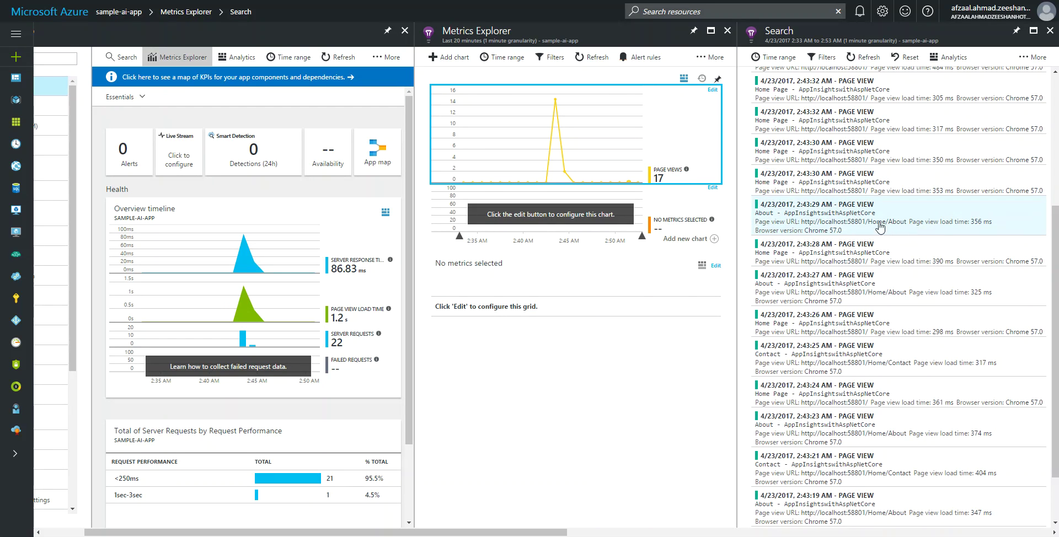
left_click(849, 224)
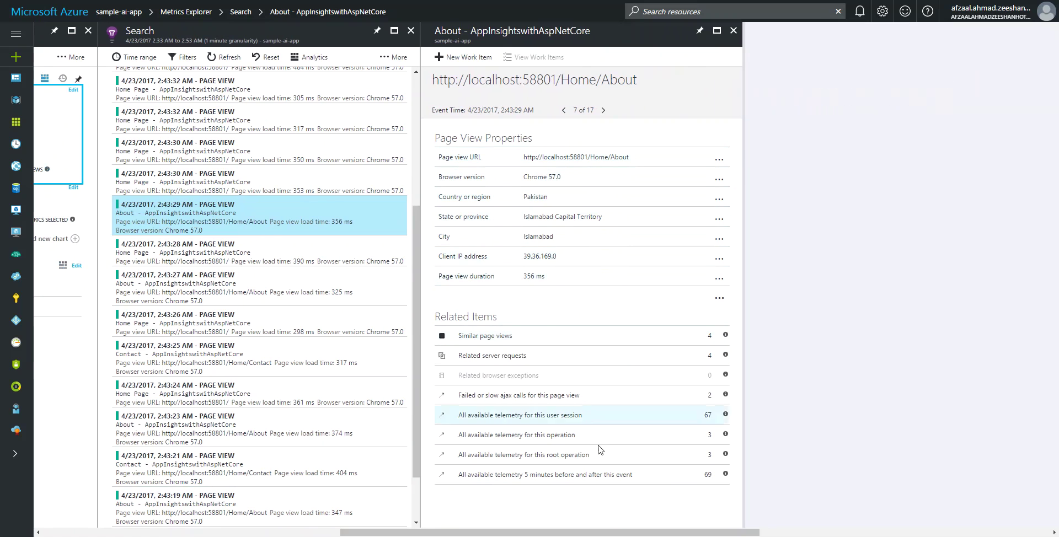
left_click_drag(616, 533, 379, 503)
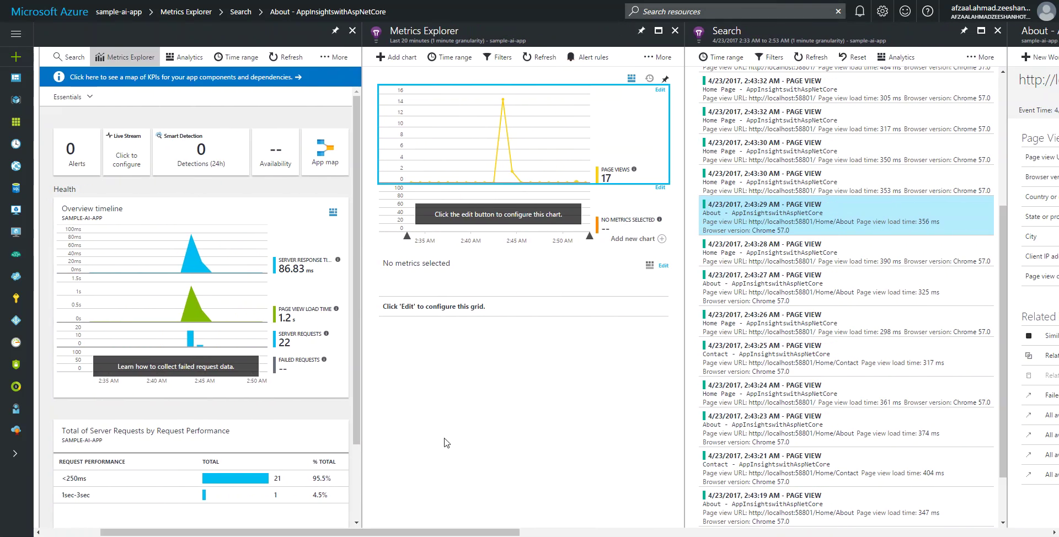
- Switch to Application Insights Analytics and open a new blank query
left_click(171, 0)
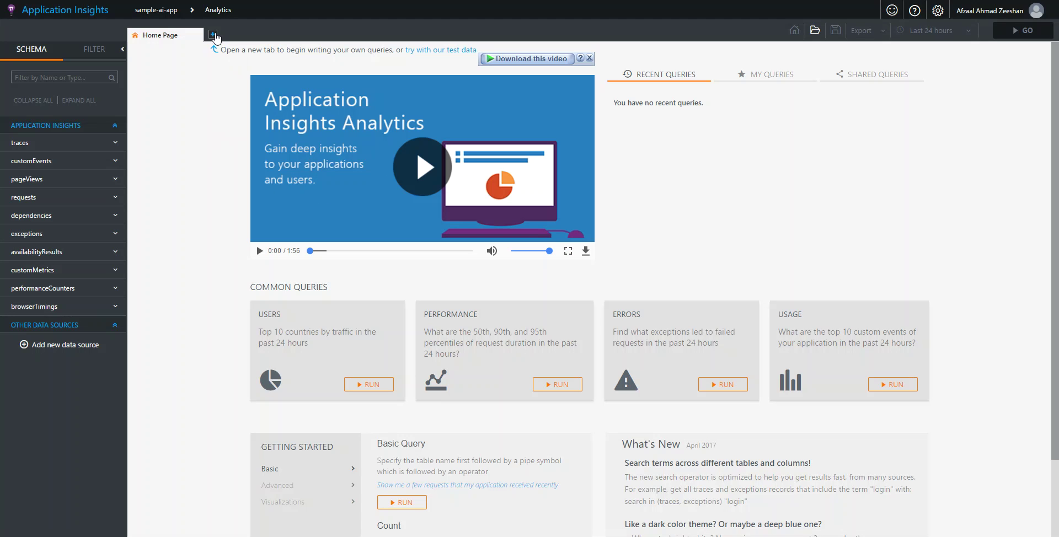
left_click(212, 35)
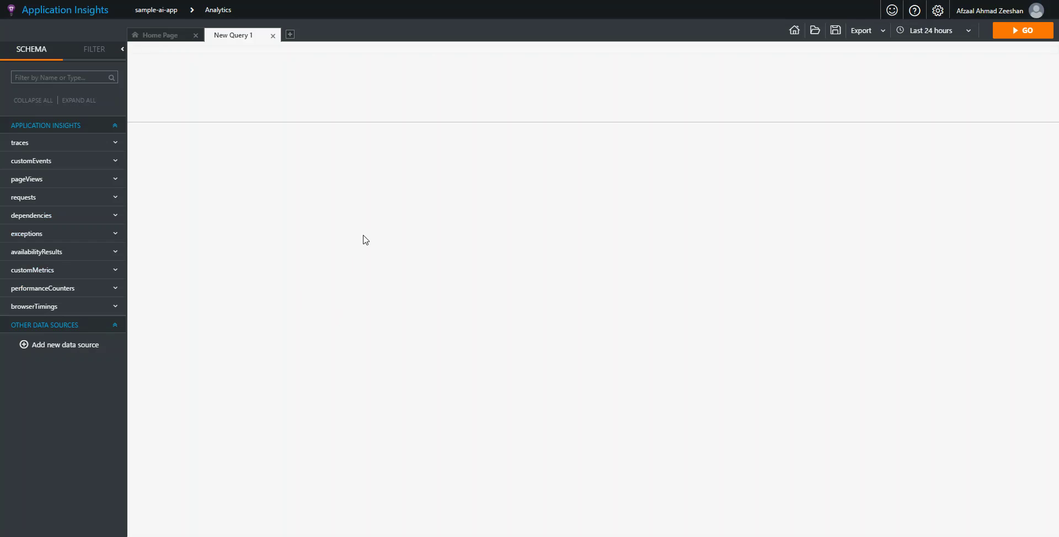
- Start the query with the pageViews table name and a pipe on the following line
left_click(258, 52)
type("page")
key("Tab")
key("BackSpace")
key("BackSpace")
key("BackSpace")
type("ews")
key("BackSpace")
key("BackSpace")
key("BackSpace")
key("BackSpace")
type("iews")
key("Return")
key("Escape")
key("BackSpace")
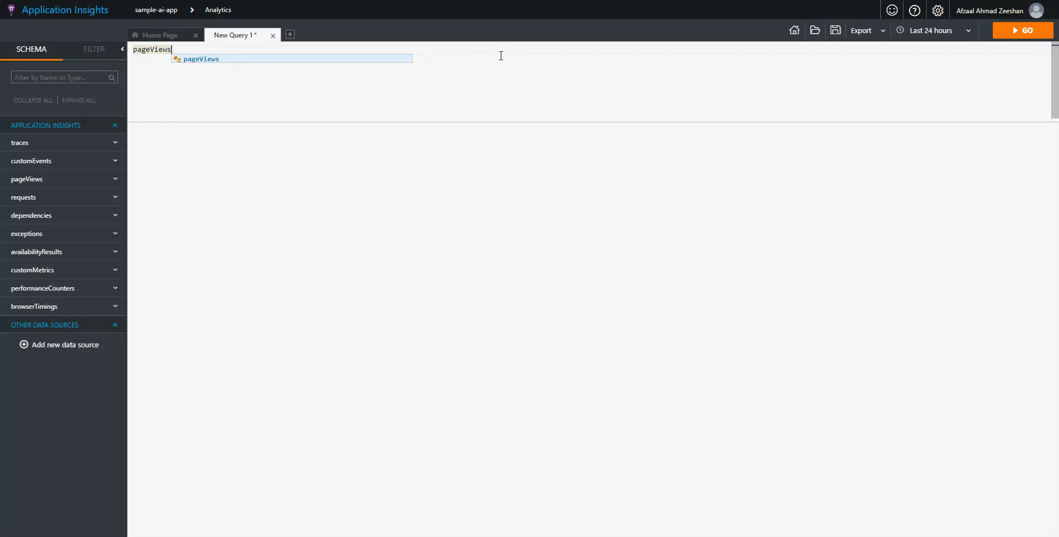
key("Return")
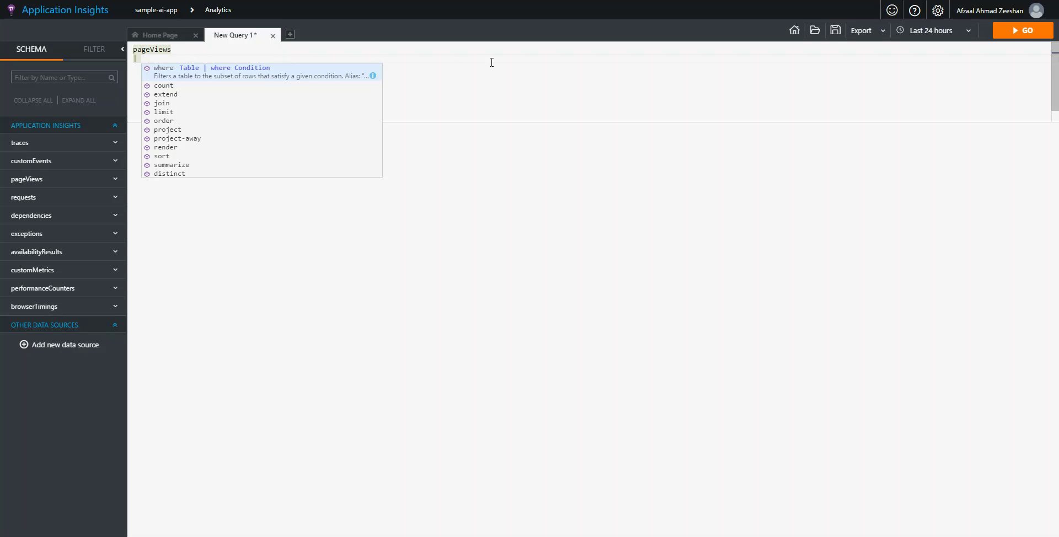
- Replace the query with the SQL equivalent SELECT * FROM pageViews and clear the editor
key("BackSpace")
key("BackSpace")
key("BackSpace")
key("ctrl+a")
type("SELECT * FRO")
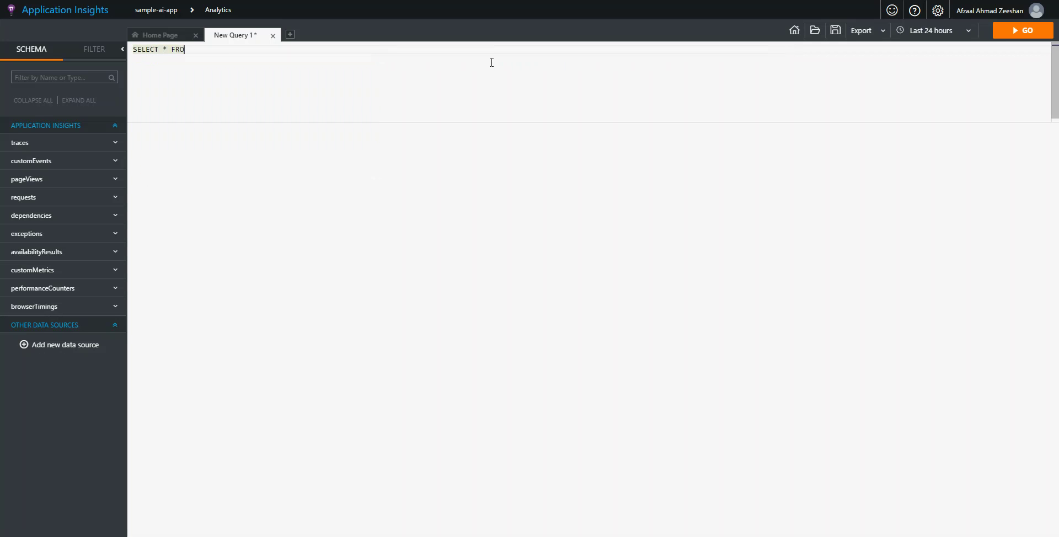
type("M pageViews")
key("ctrl+a")
key("BackSpace")
- Write a query on the pageViews table that returns five rows with the operator take 5
type("pageViews")
key("Return")
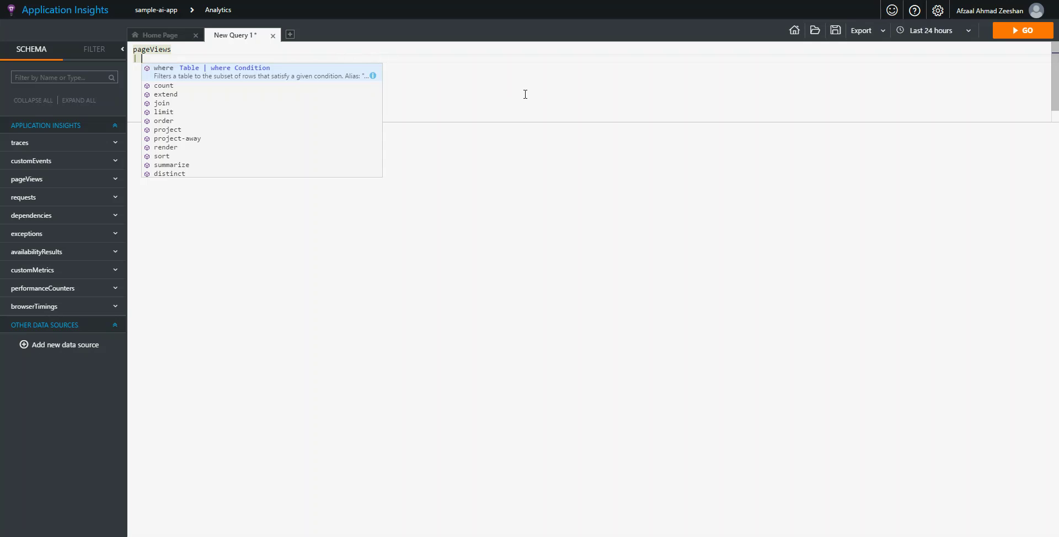
type("| take 10")
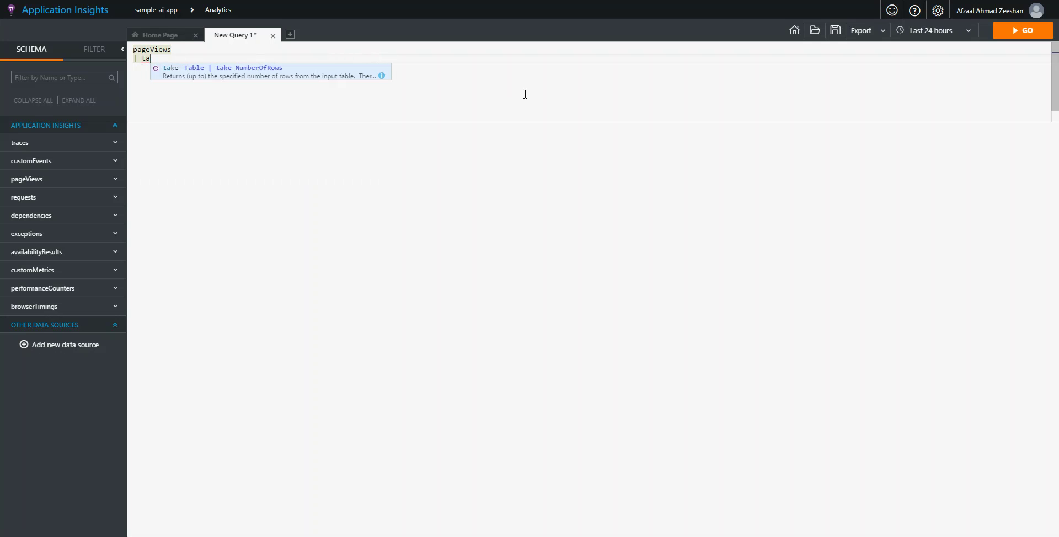
key("BackSpace")
key("BackSpace")
type("5")
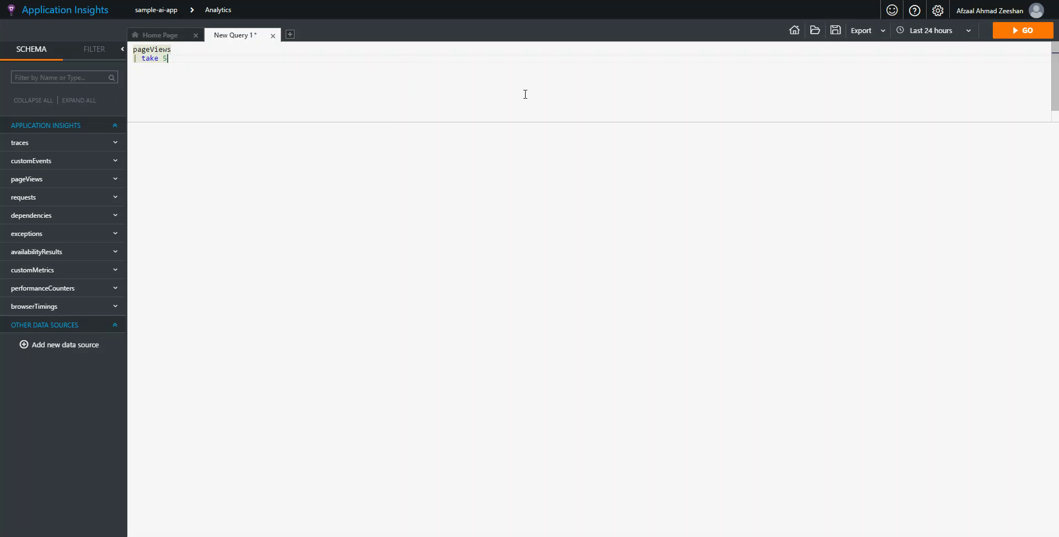
- Write the SQL comparison SELECT TOP 5 below the query and undo that addition
key("Return")
key("Return")
type("S")
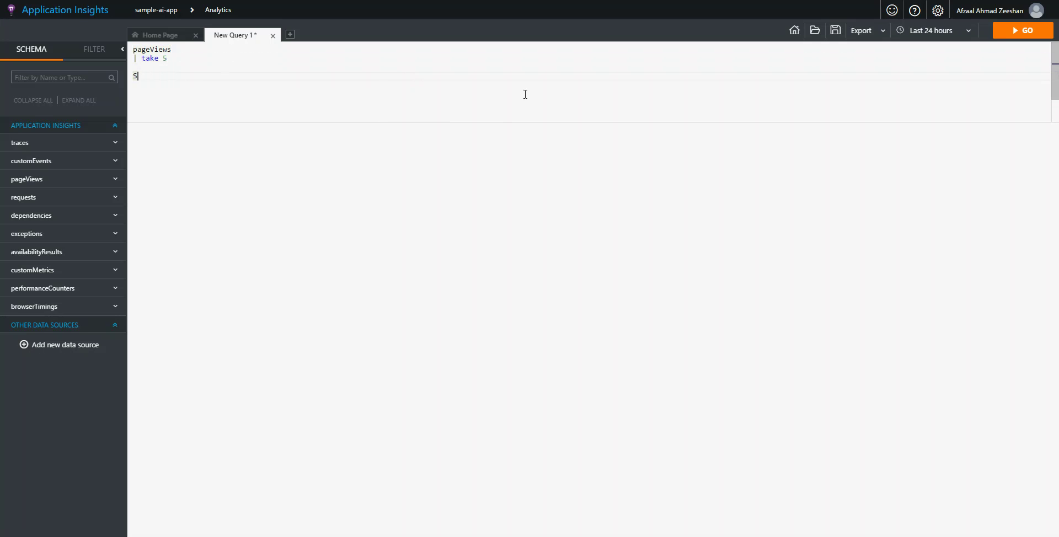
type("ELECT TOP 5 ...")
key("ctrl+z")
key("ctrl+z")
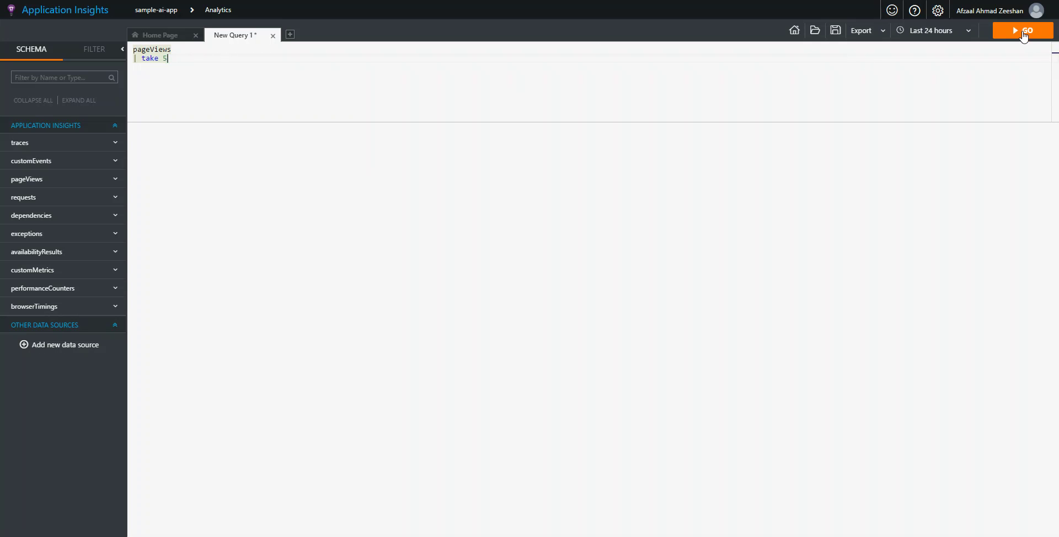
- Run the five-row query and insert the clause order by duration desc before the take line
left_click(1019, 39)
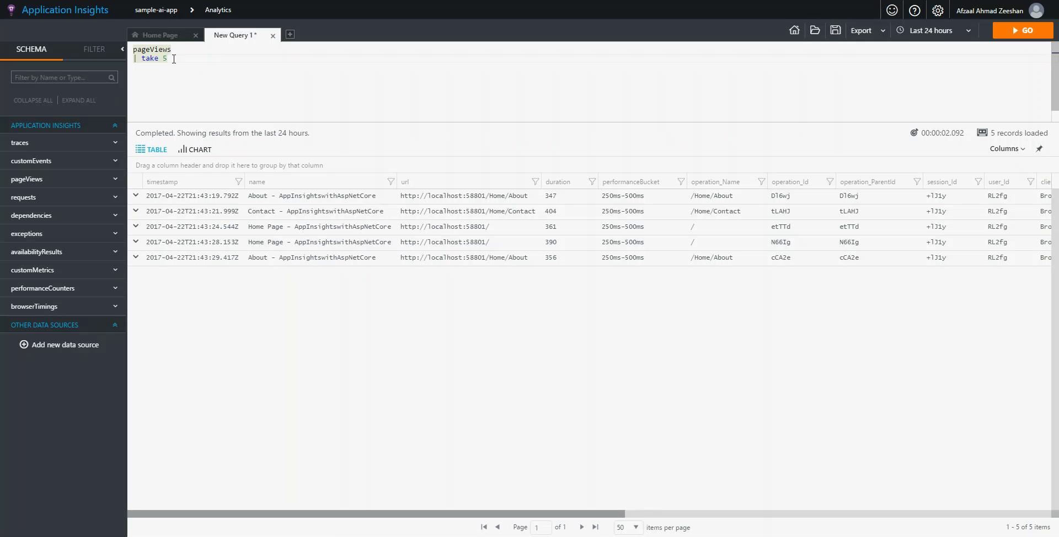
left_click(182, 50)
key("Return")
type("| o")
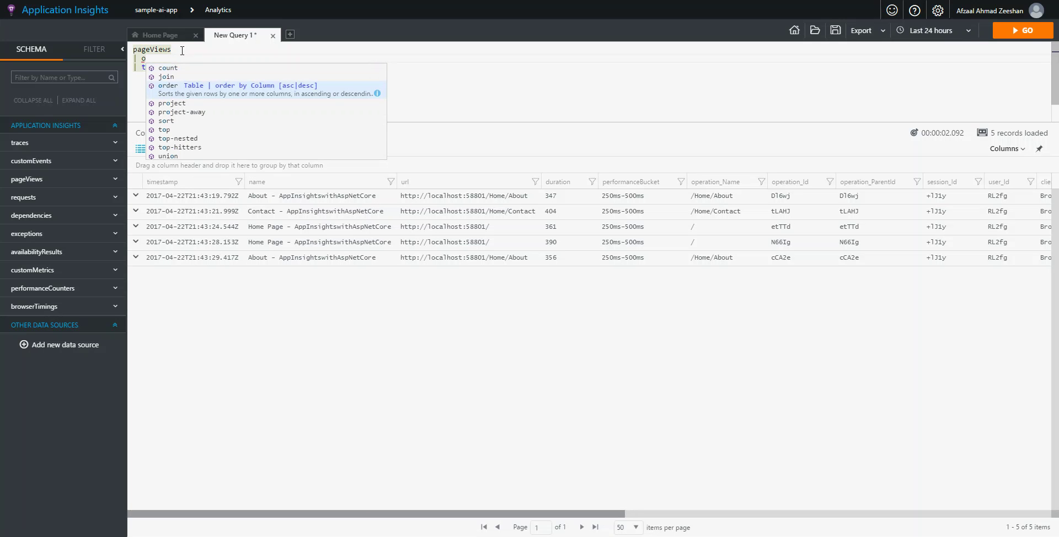
key("Tab")
key("Tab")
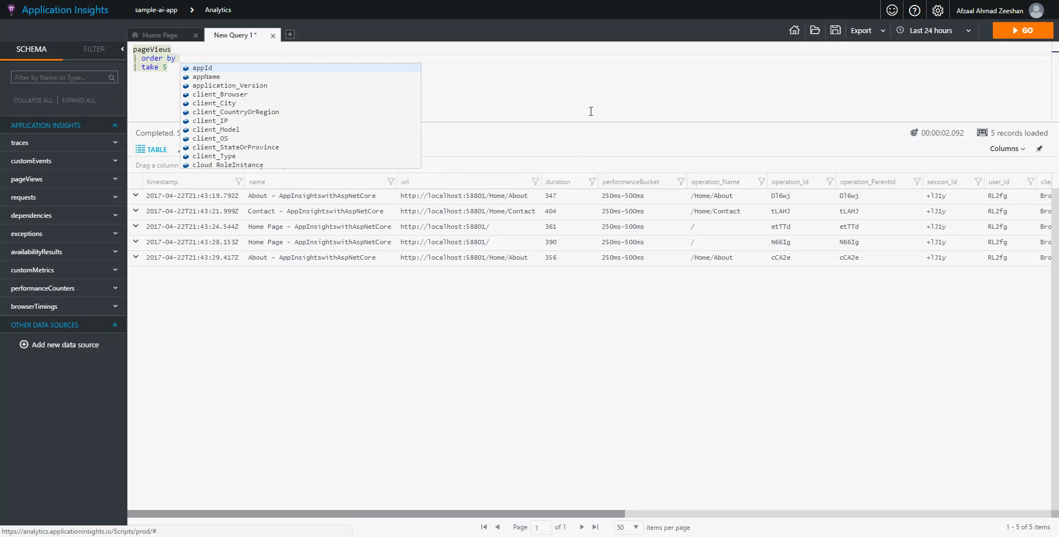
type("duration")
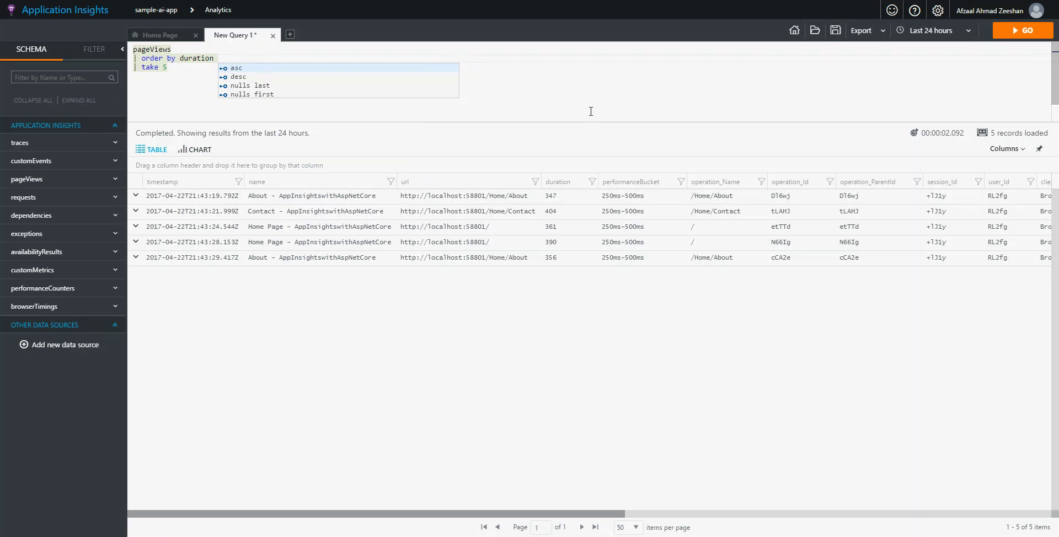
key("Down")
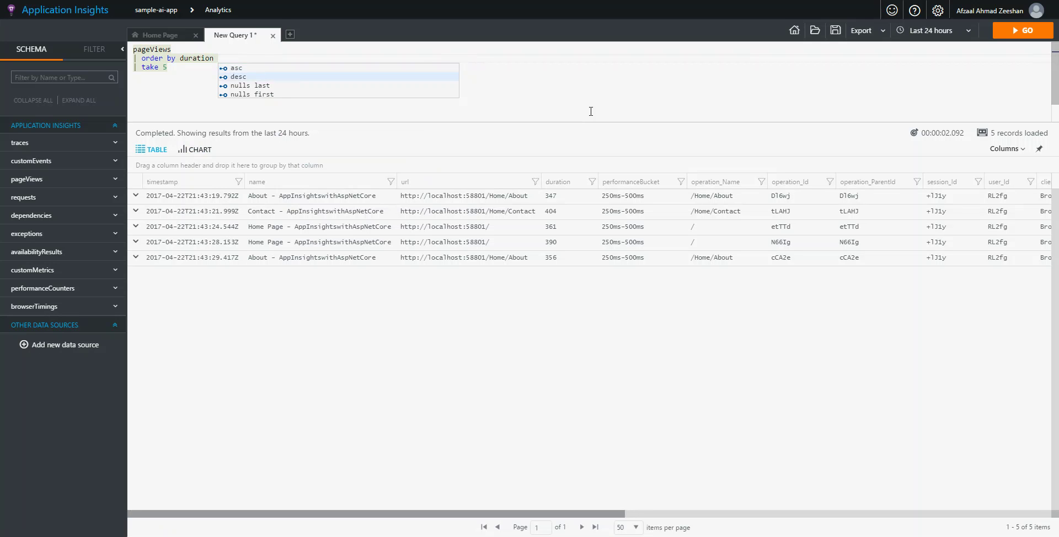
key("Return")
left_click(556, 115)
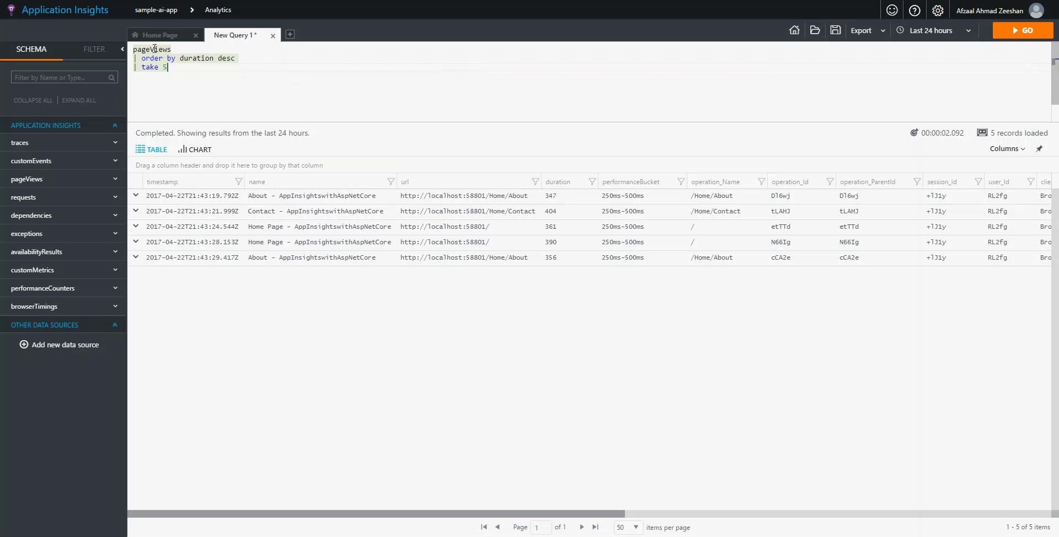
- Run the sorted pageViews query and review the duration column of the returned rows
left_click_drag(141, 58, 215, 59)
double_click(226, 57)
left_click_drag(140, 71, 173, 66)
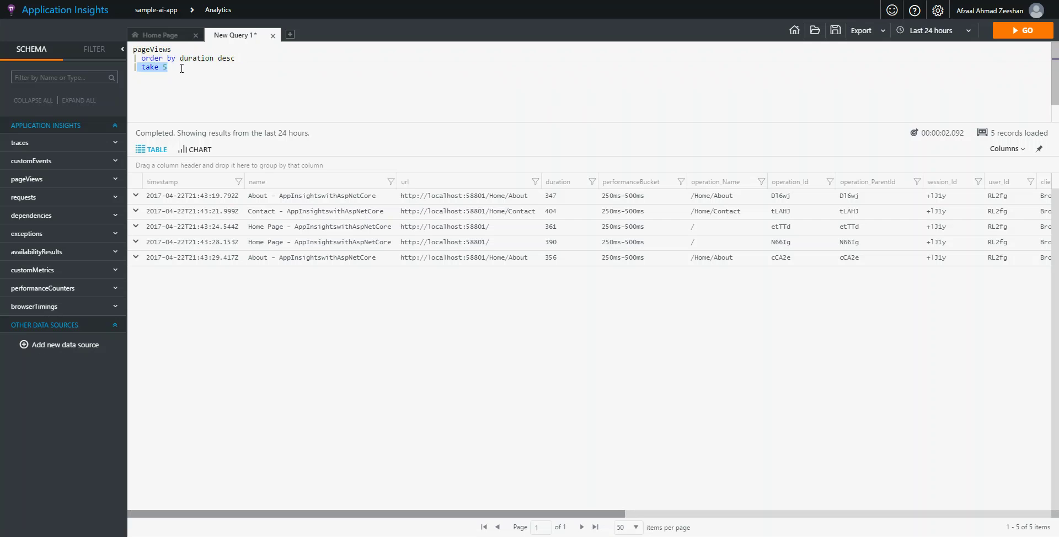
left_click(1021, 30)
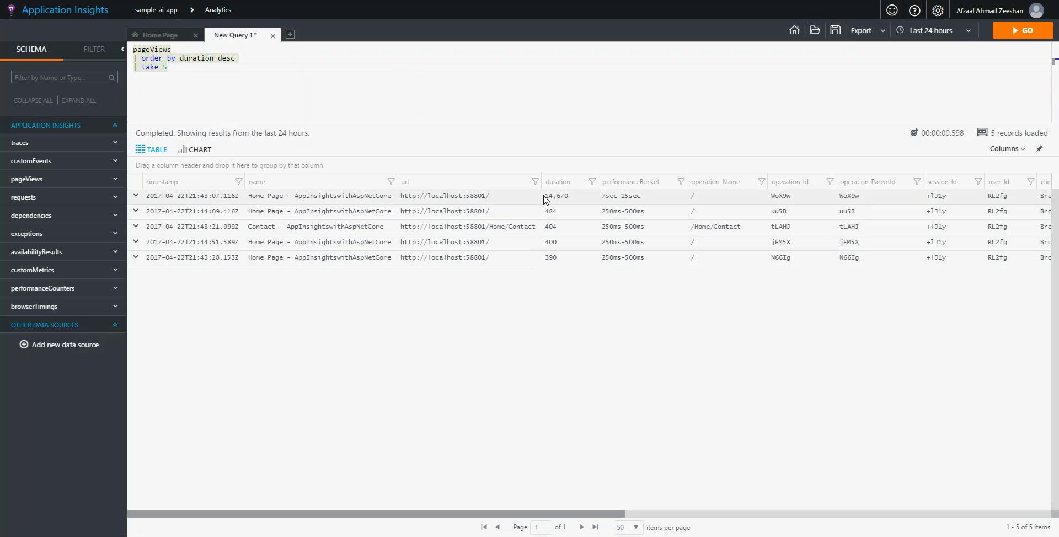
left_click_drag(547, 196, 553, 258)
left_click(583, 264)
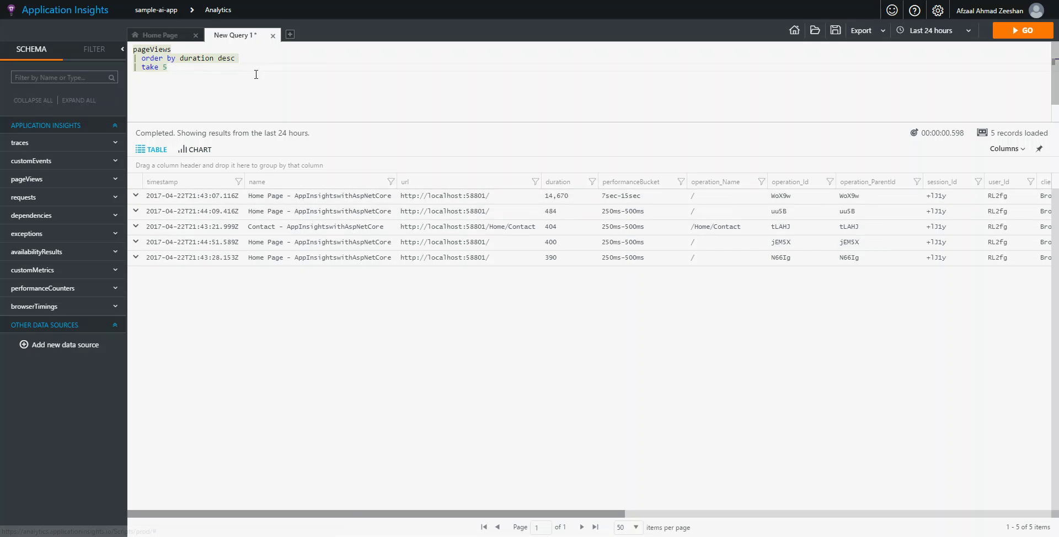
- Browse the suggested operators and try to add a group by clause after the take line
key("Return")
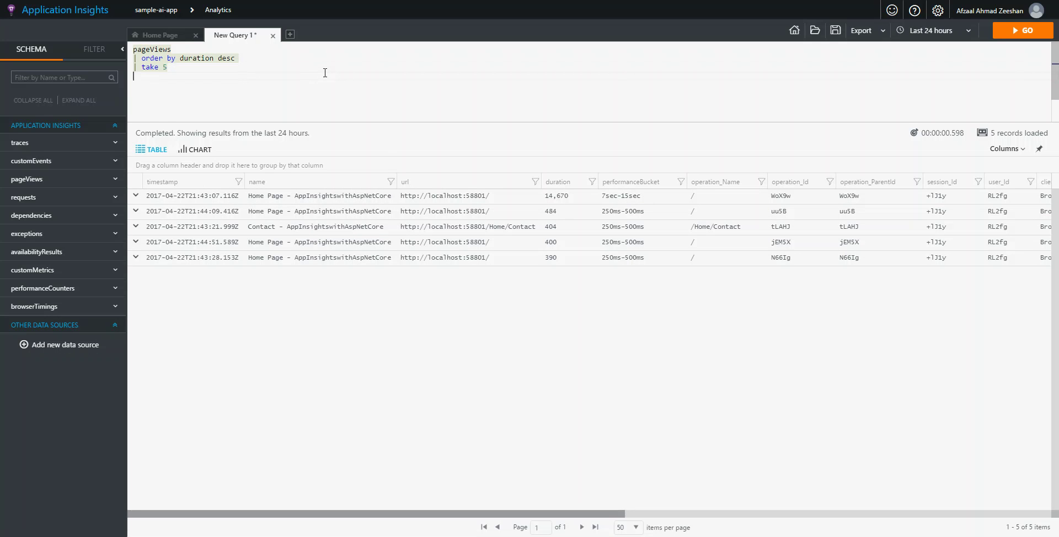
type("|")
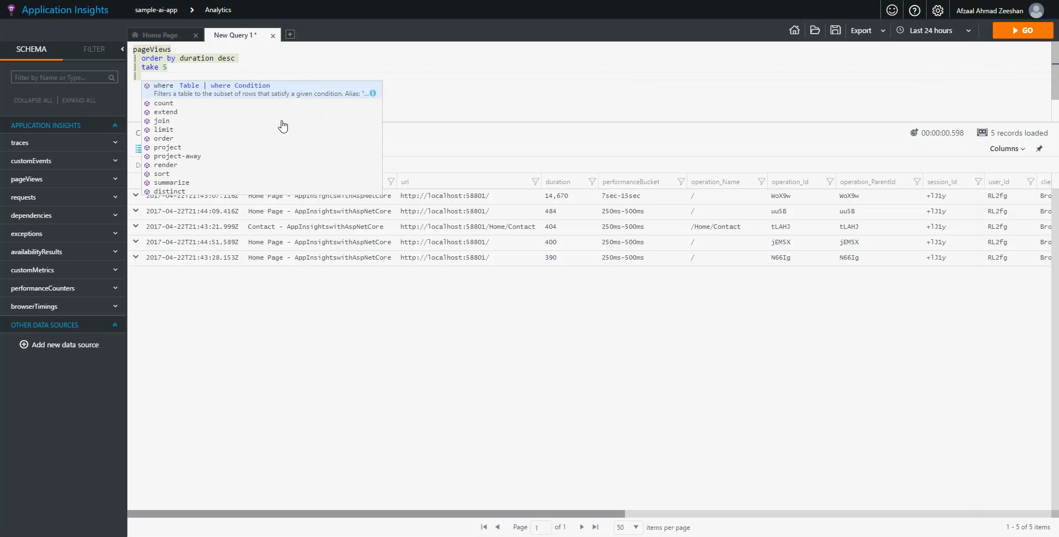
scroll(273, 117, "down", 1)
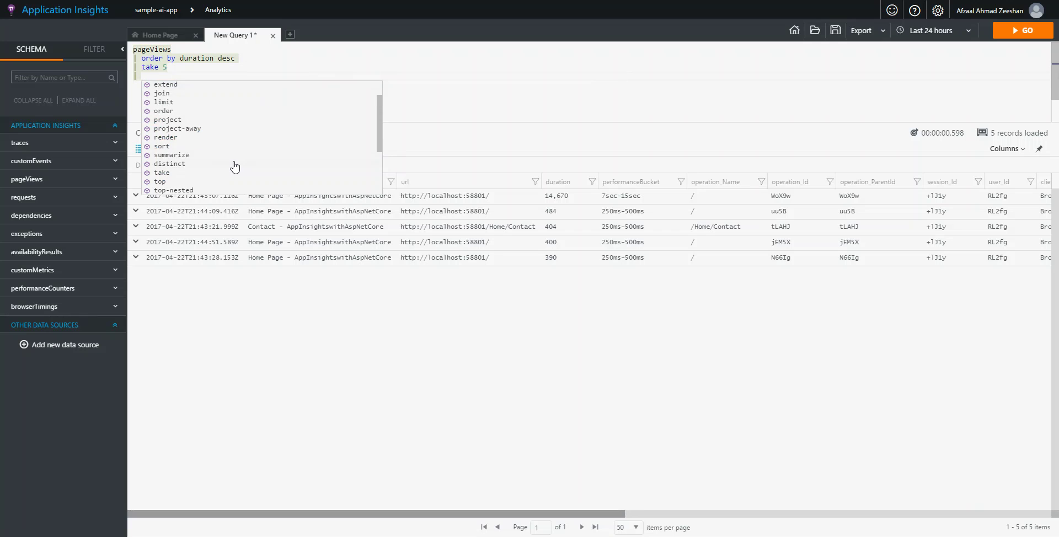
scroll(235, 166, "down", 1)
scroll(227, 149, "up", 1)
type("g")
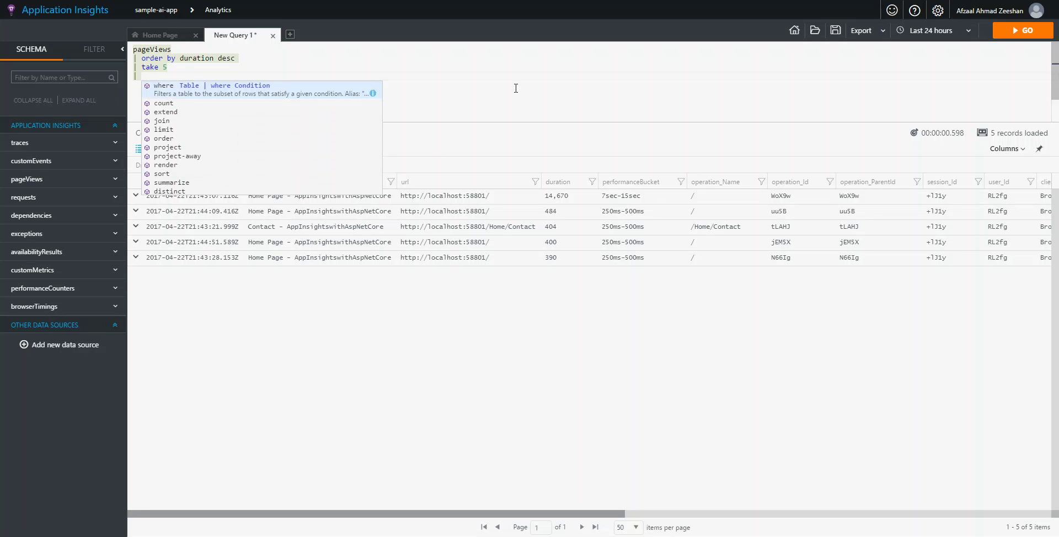
type("roup by")
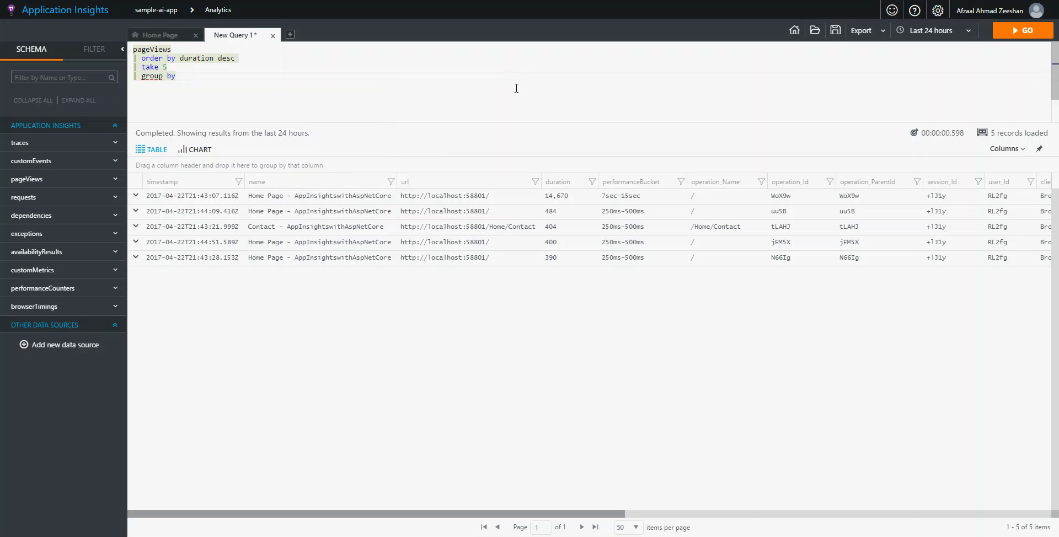
key("shift+Home")
key("BackSpace")
- Examine the full list of operators offered after a new pipe below the take line, and remove the pipe
type("|")
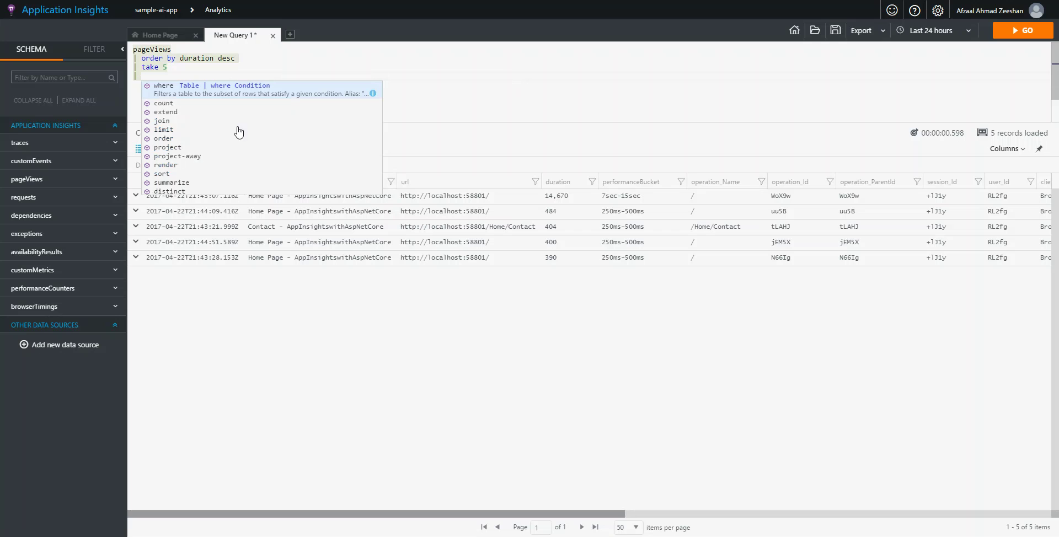
scroll(214, 168, "down", 1)
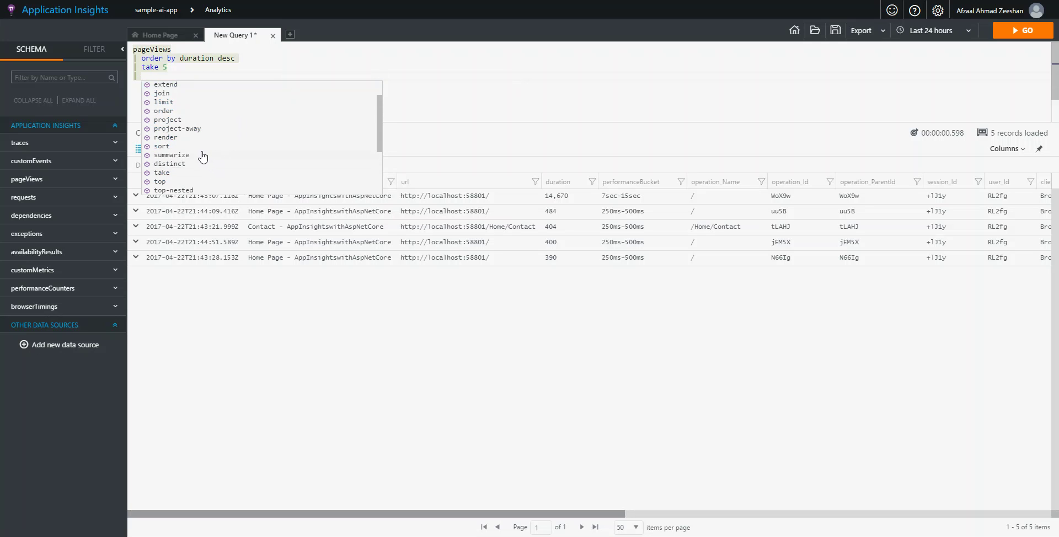
scroll(214, 159, "down", 4)
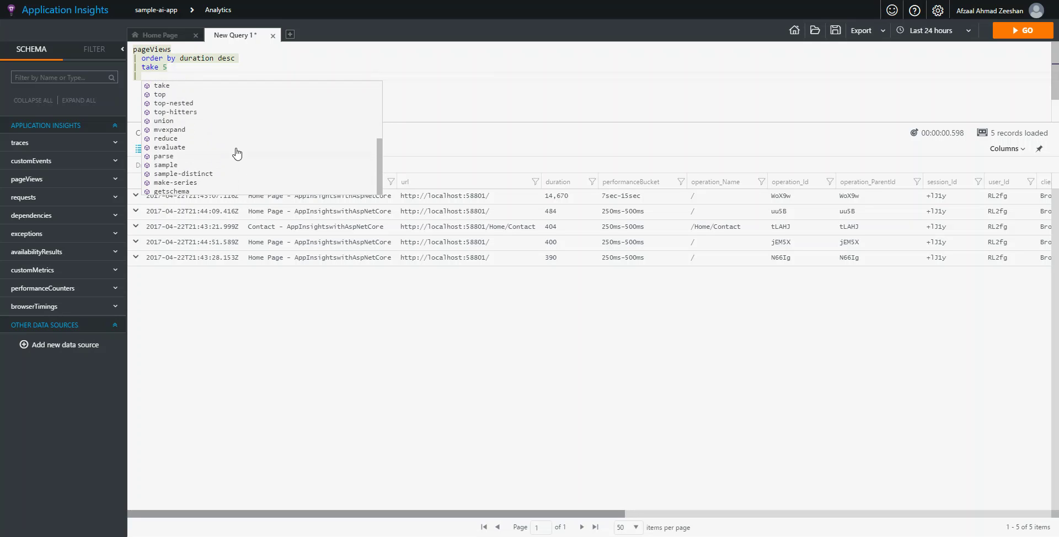
scroll(260, 149, "up", 3)
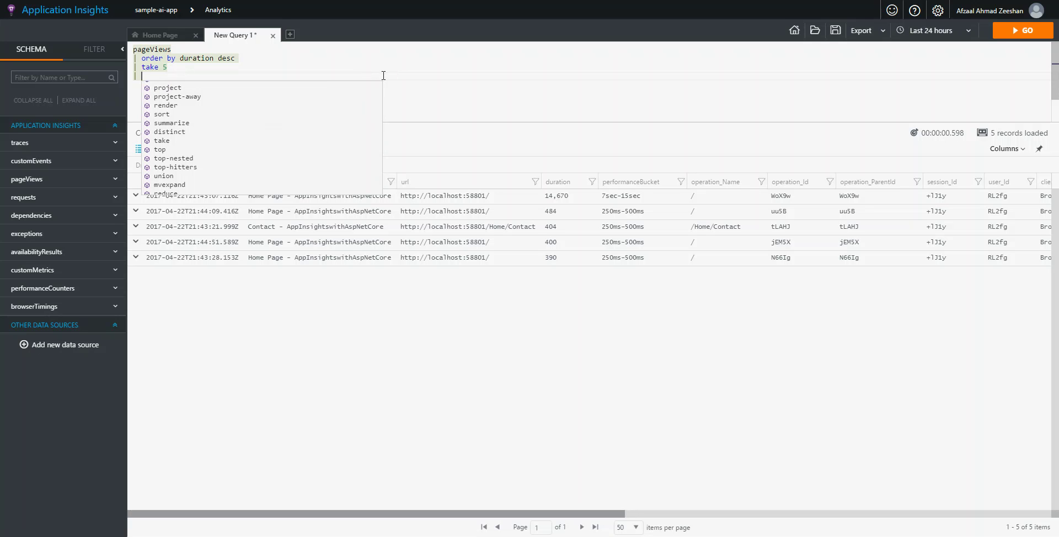
key("Escape")
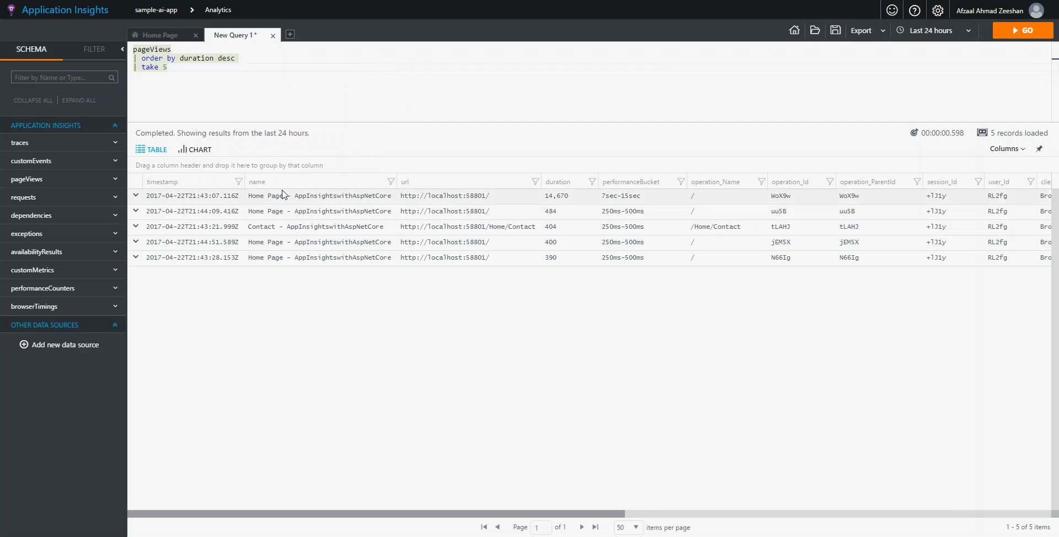
- Examine the filter conditions offered for the timestamp column and the filter of the url column
left_click(239, 182)
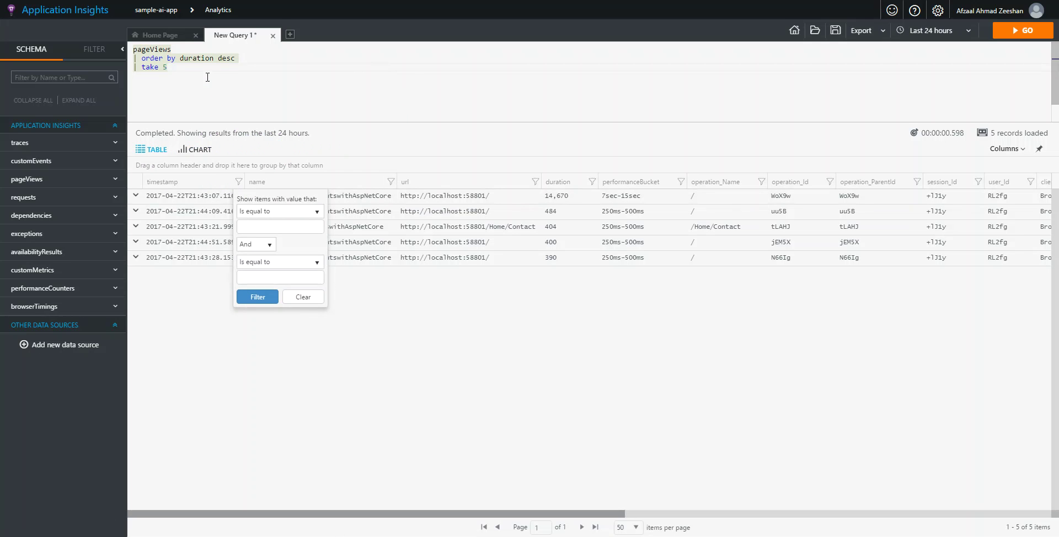
left_click(316, 212)
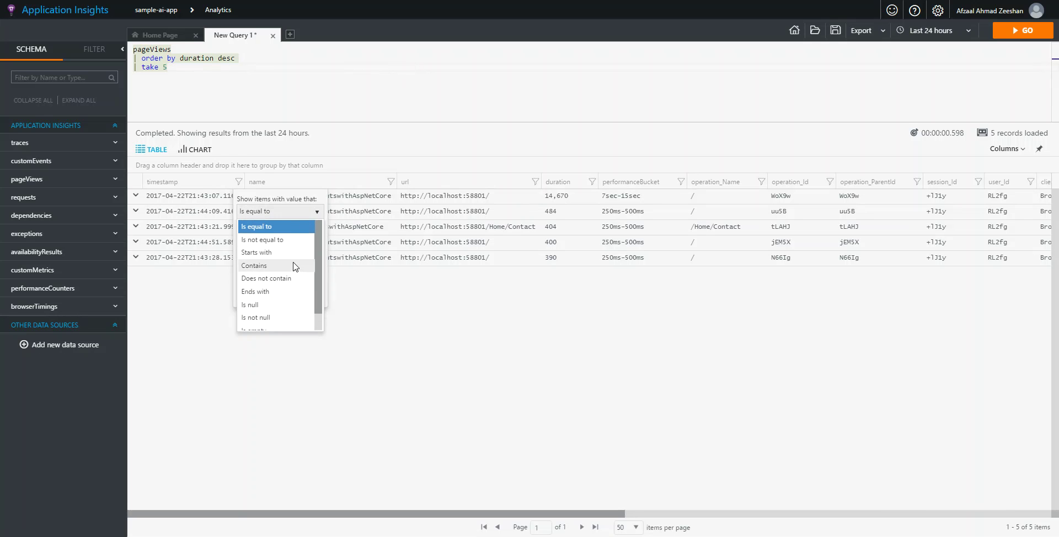
left_click(185, 319)
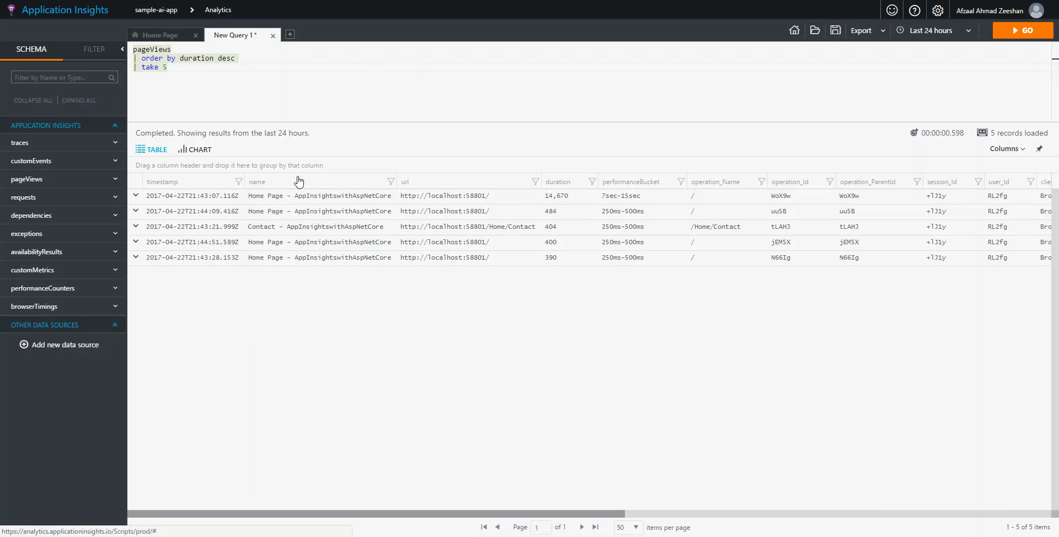
left_click(535, 183)
left_click(599, 297)
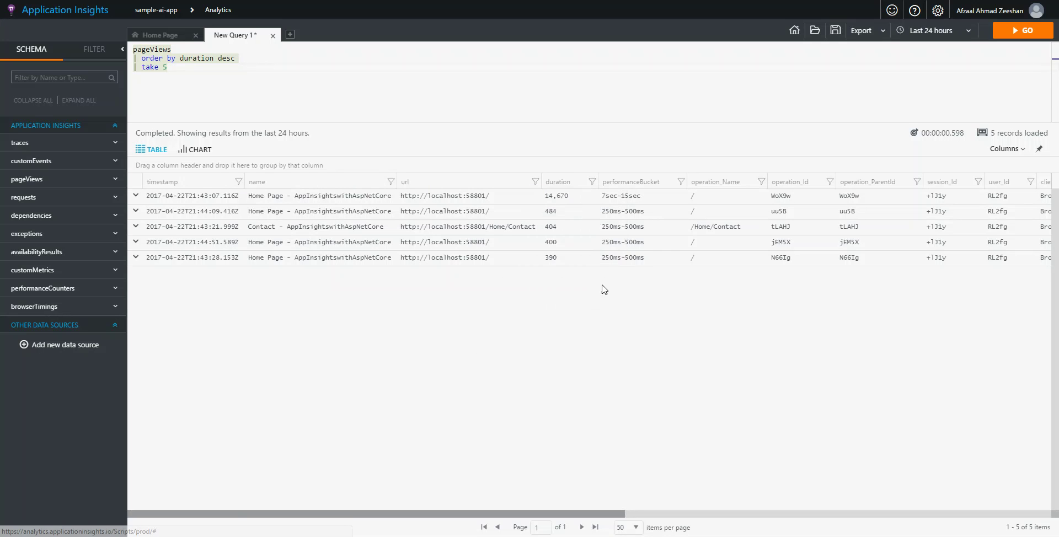
- Filter the results table to rows whose duration is less than 500
left_click(593, 182)
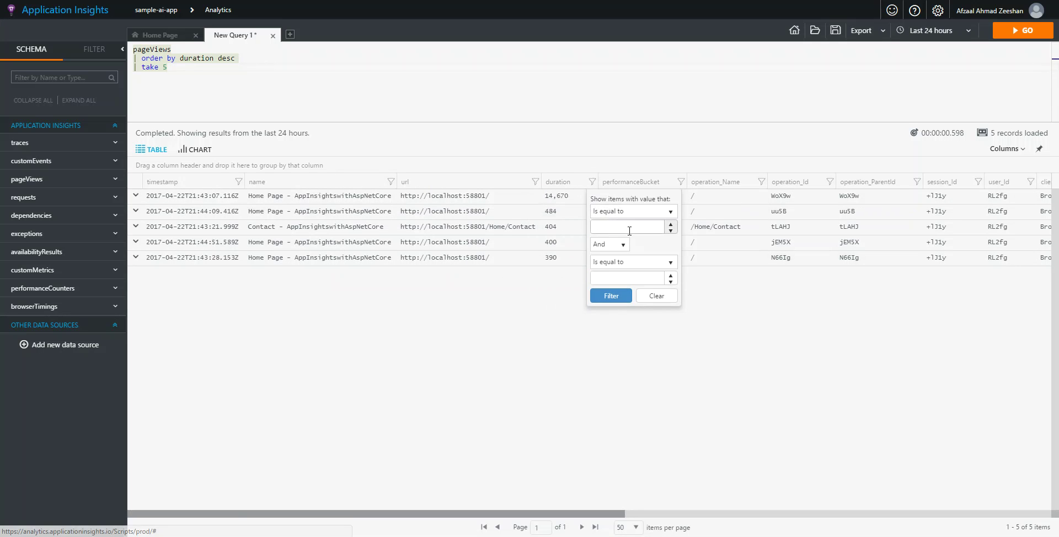
left_click(669, 213)
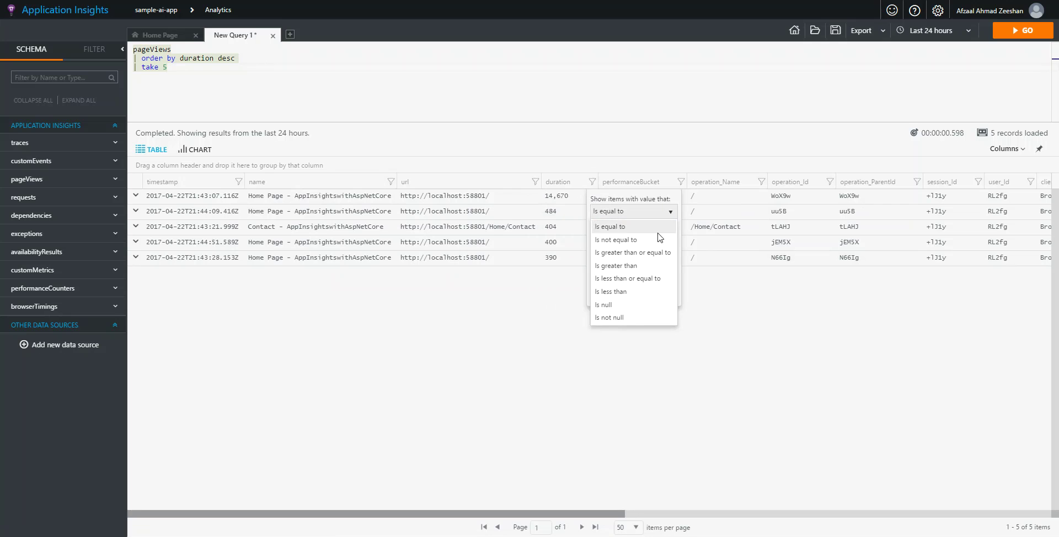
left_click(639, 296)
left_click(647, 228)
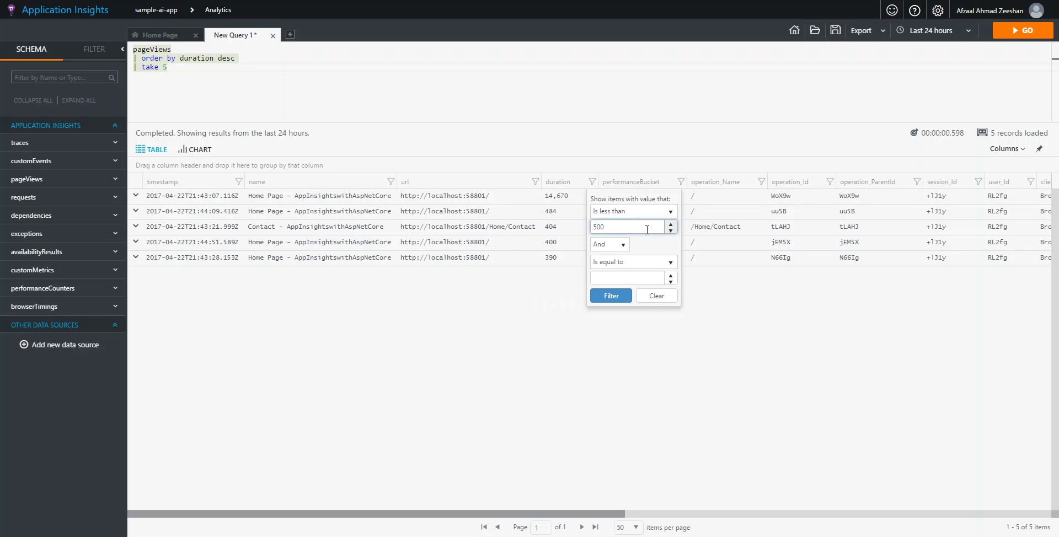
left_click(612, 295)
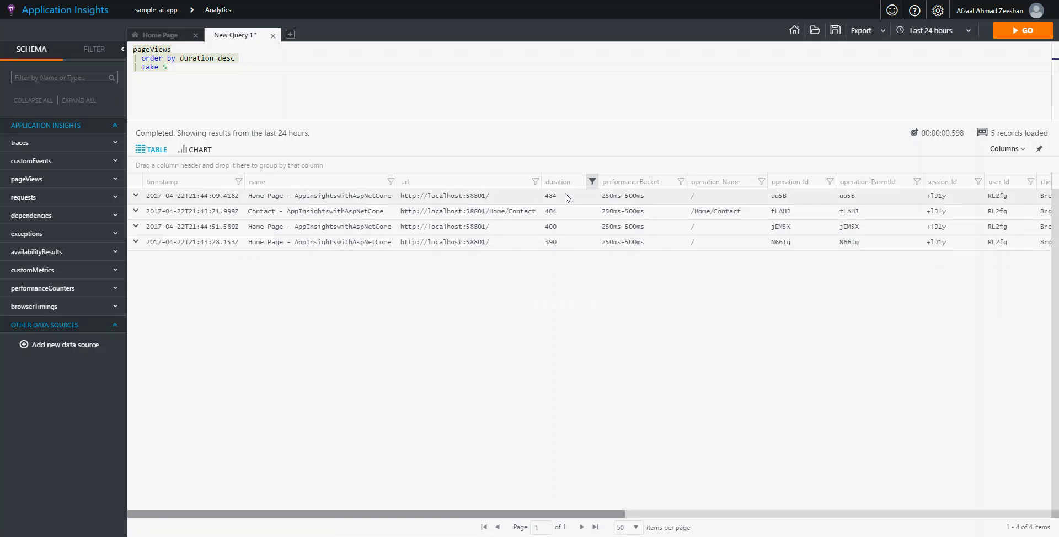
- Clear the filter on the duration column of the results table
key("ctrl+a")
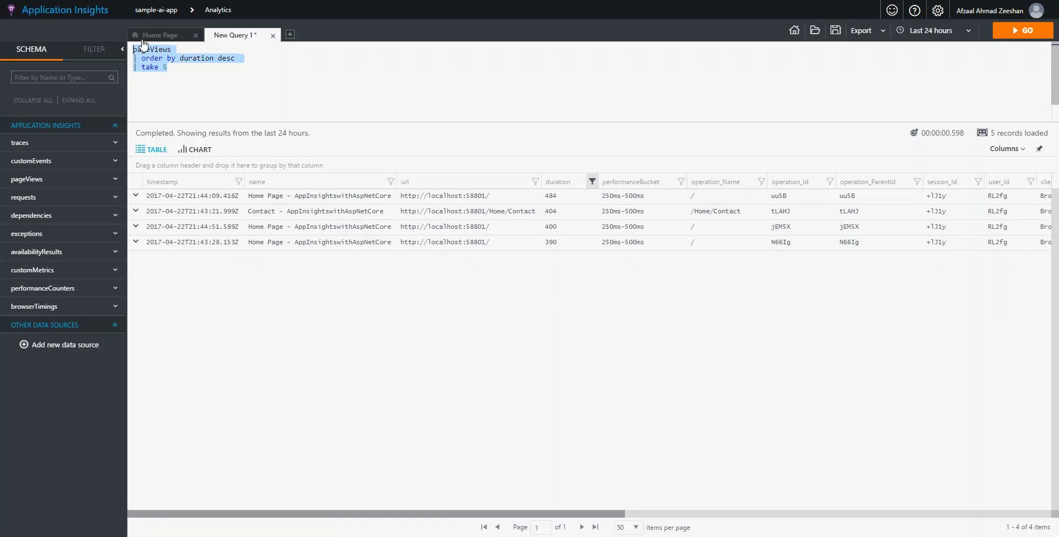
left_click(592, 185)
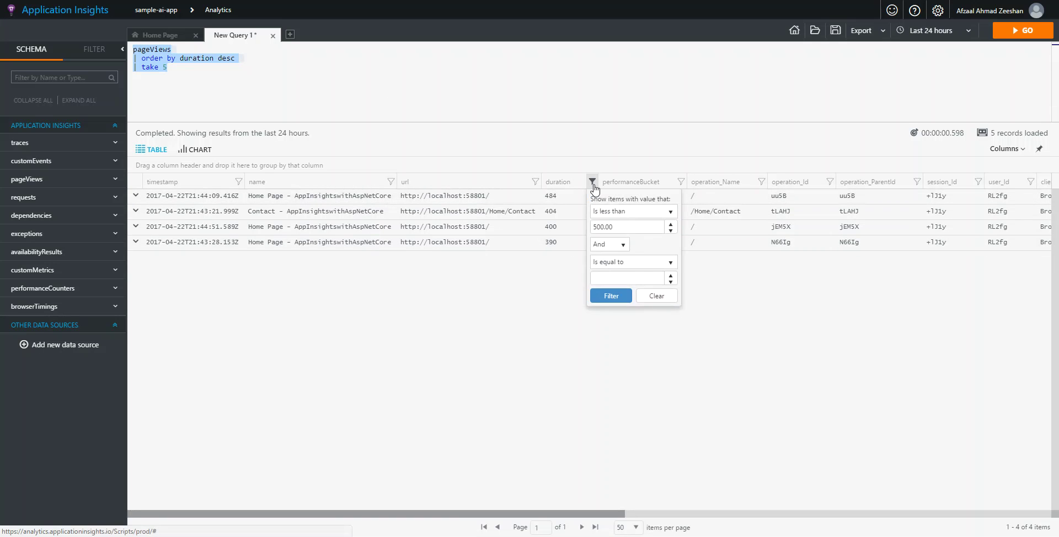
left_click(657, 299)
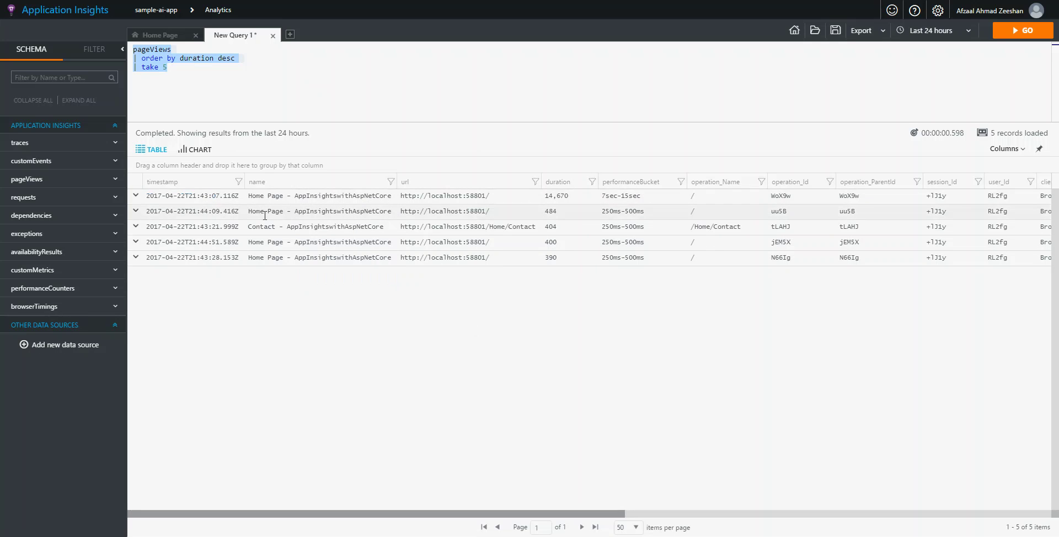
- Remove the take 5 line from the pageViews query and run it with only the order by clause
left_click(296, 103)
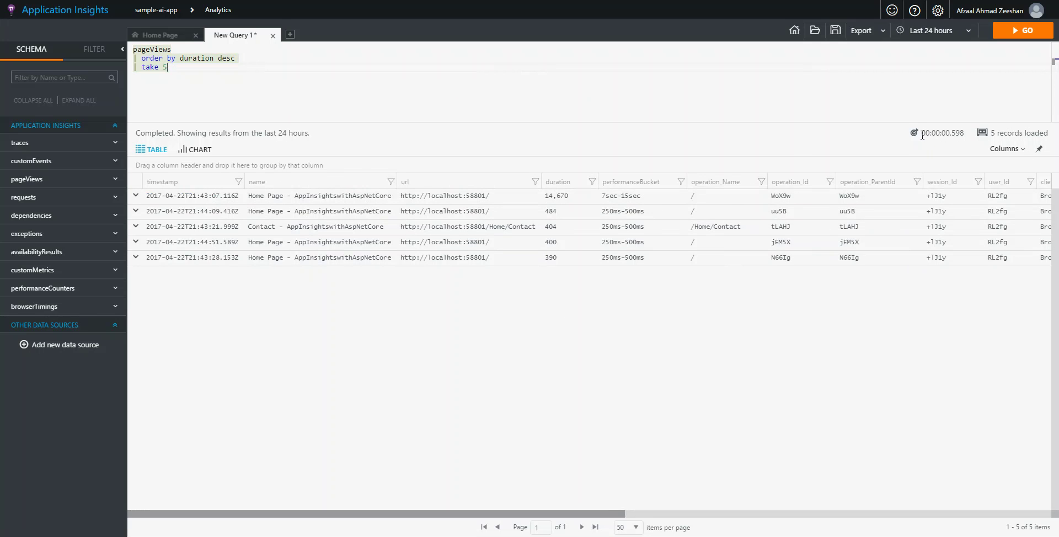
left_click_drag(951, 134, 961, 135)
left_click(994, 142)
key("shift+Up")
key("shift+End")
key("BackSpace")
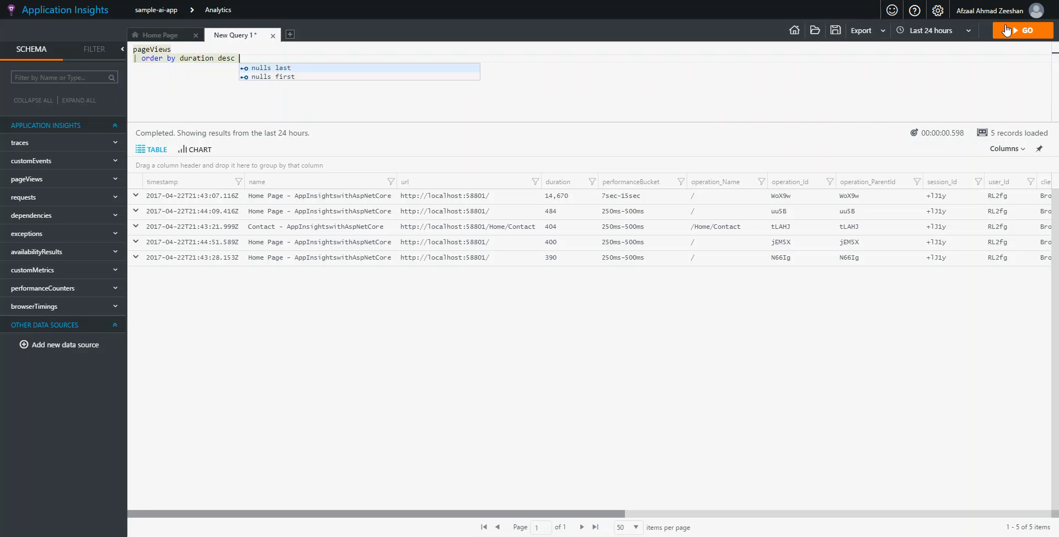
key("shift+Return")
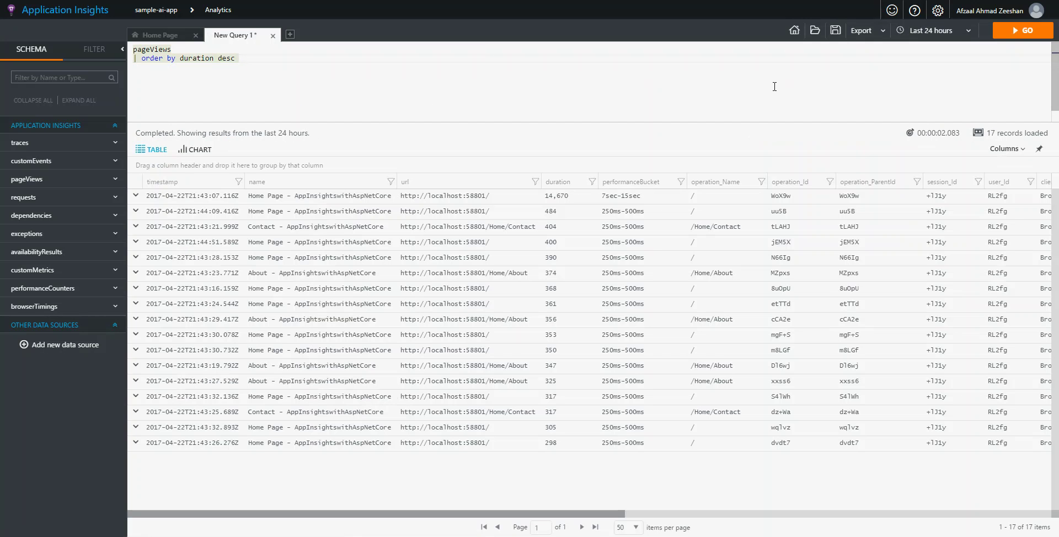
- Add a take 5 line below the order by clause again and rerun the query
left_click_drag(987, 133, 1008, 133)
left_click(1007, 132)
key("Return")
key("ctrl+shift+Left")
key("ctrl+shift+Left")
key("BackSpace")
type("take ")
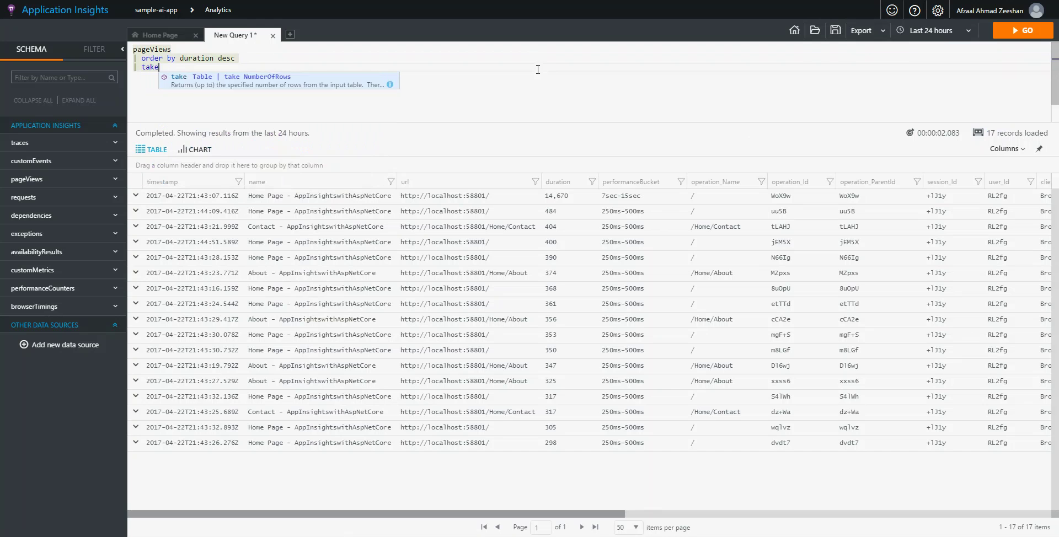
type("5")
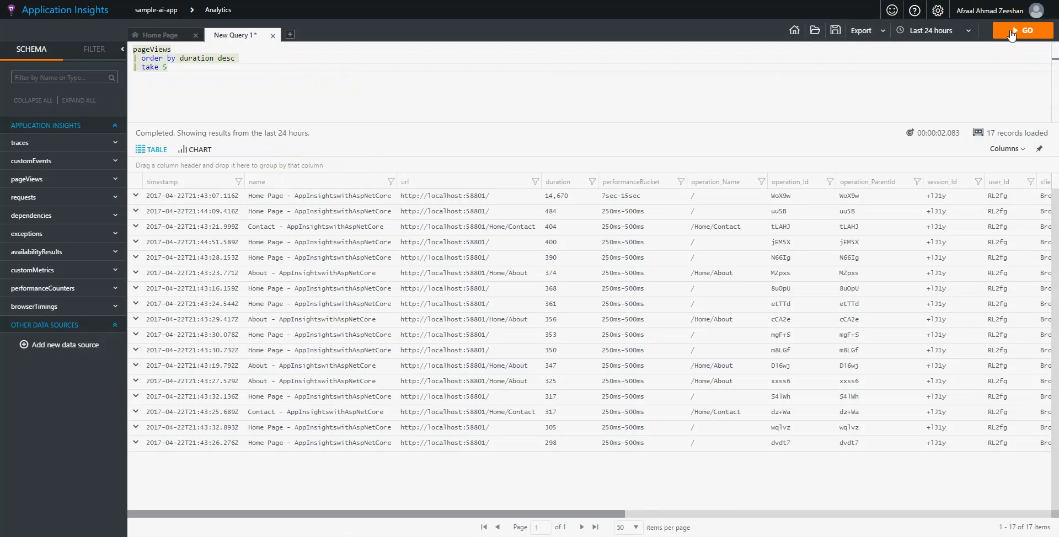
left_click(1021, 31)
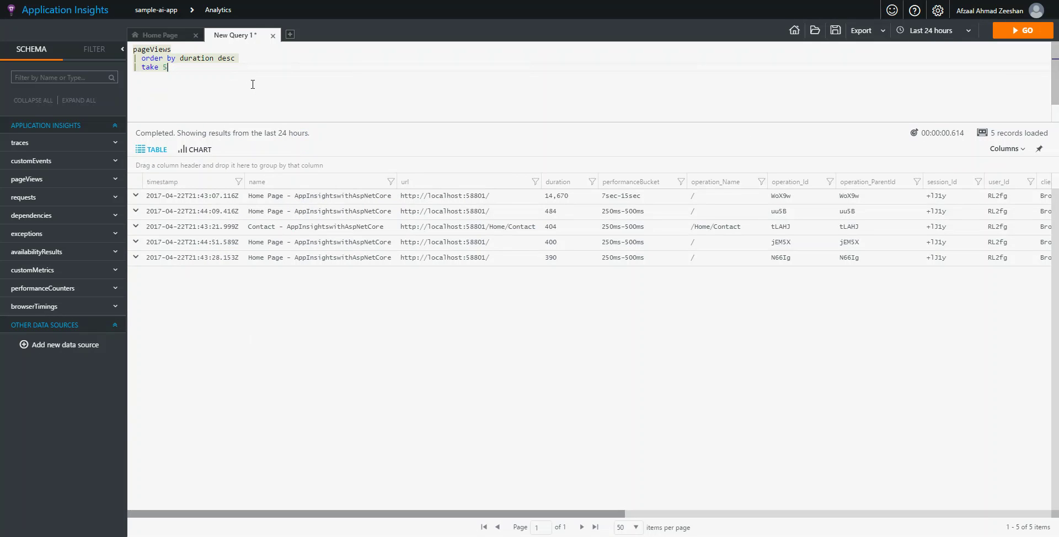
- Replace the take line with render piechart and run the query
key("shift+Home")
key("BackSpace")
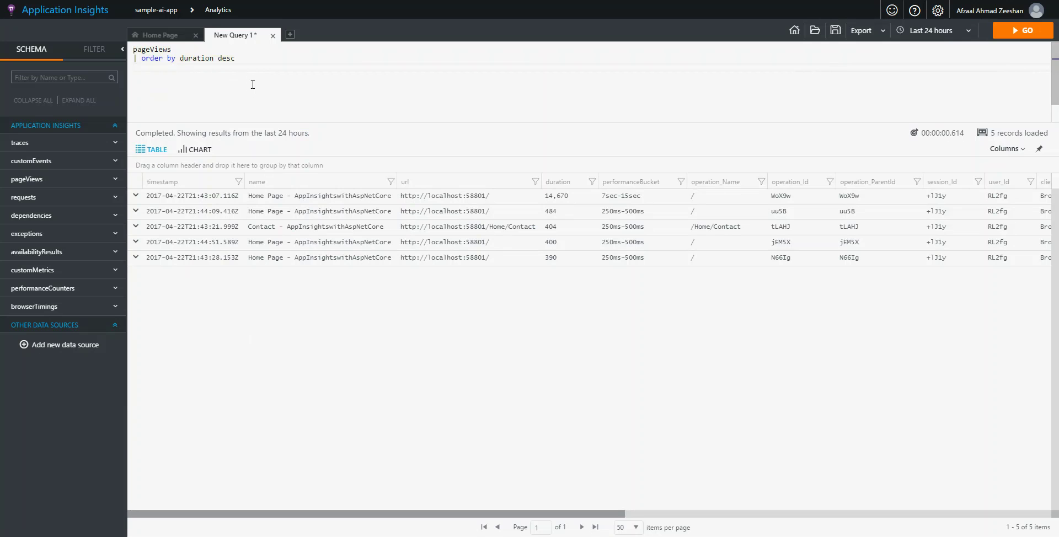
type("| ")
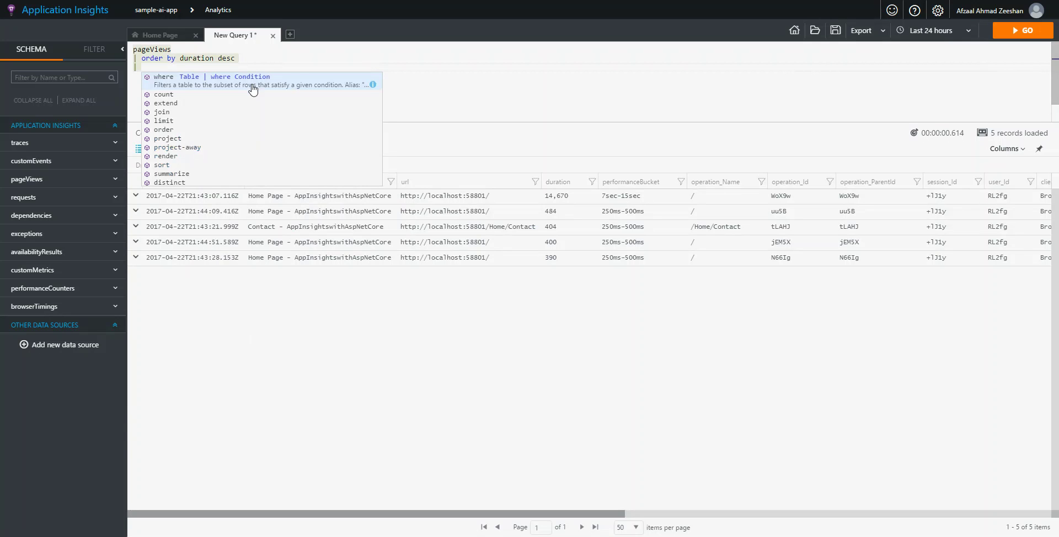
type("render")
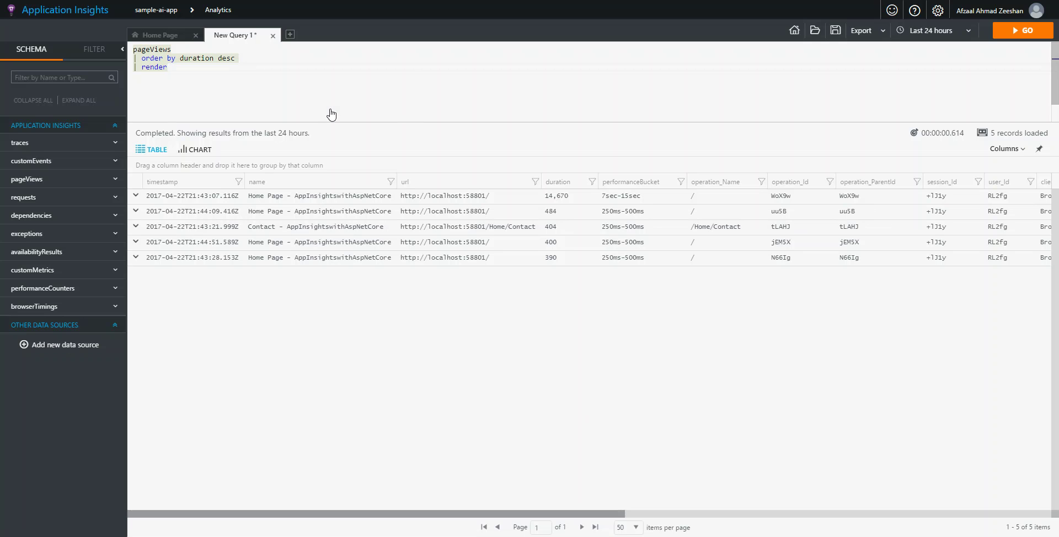
key("Down")
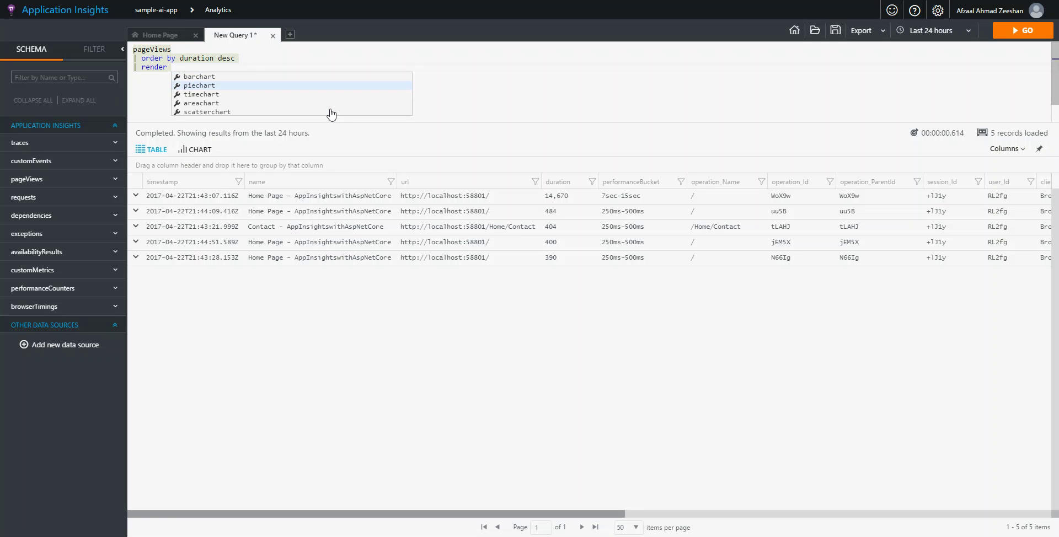
key("Return")
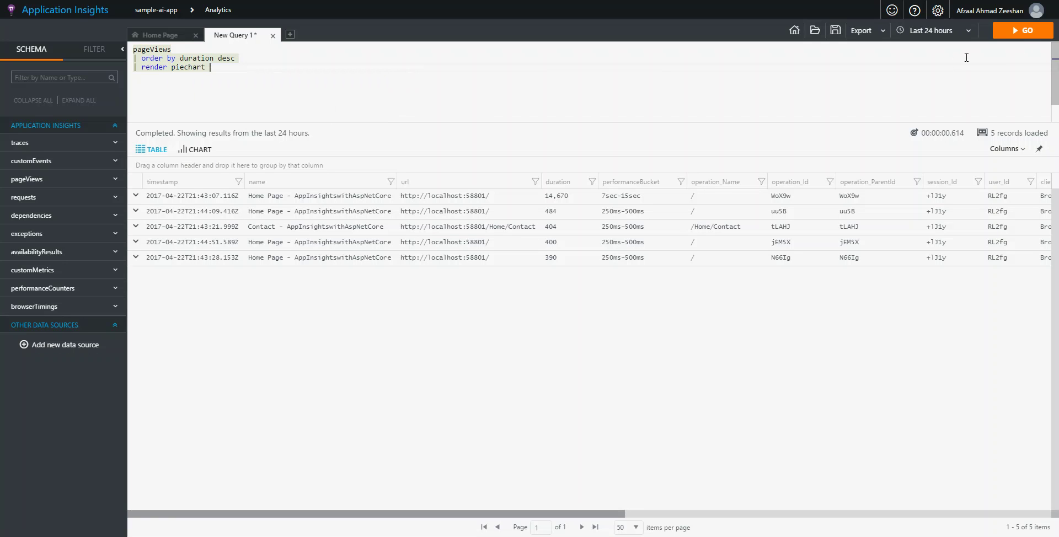
left_click(1029, 31)
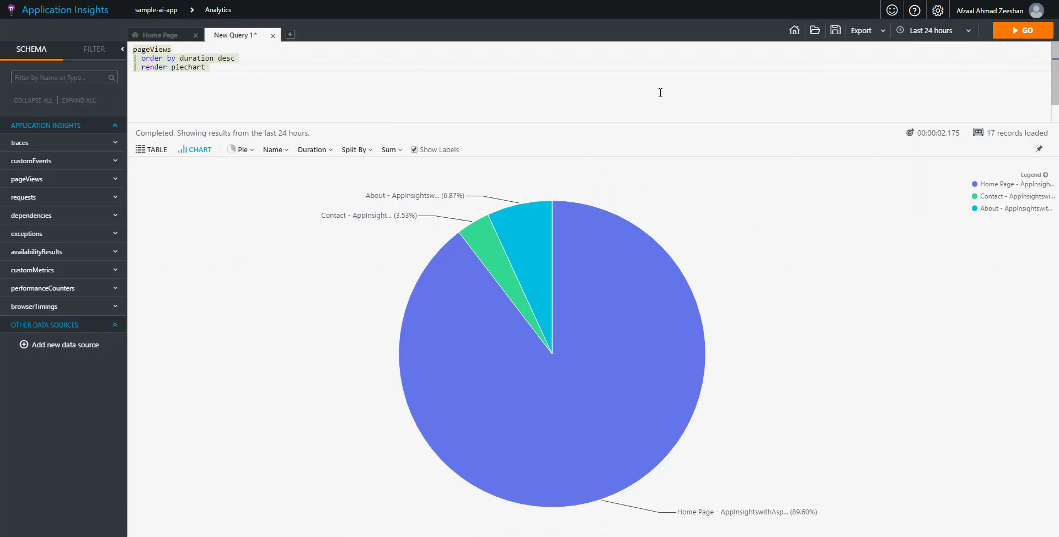
- Examine the duration share of each page's slice in the pie chart and the number of records loaded
mouse_move(617, 296)
mouse_move(651, 343)
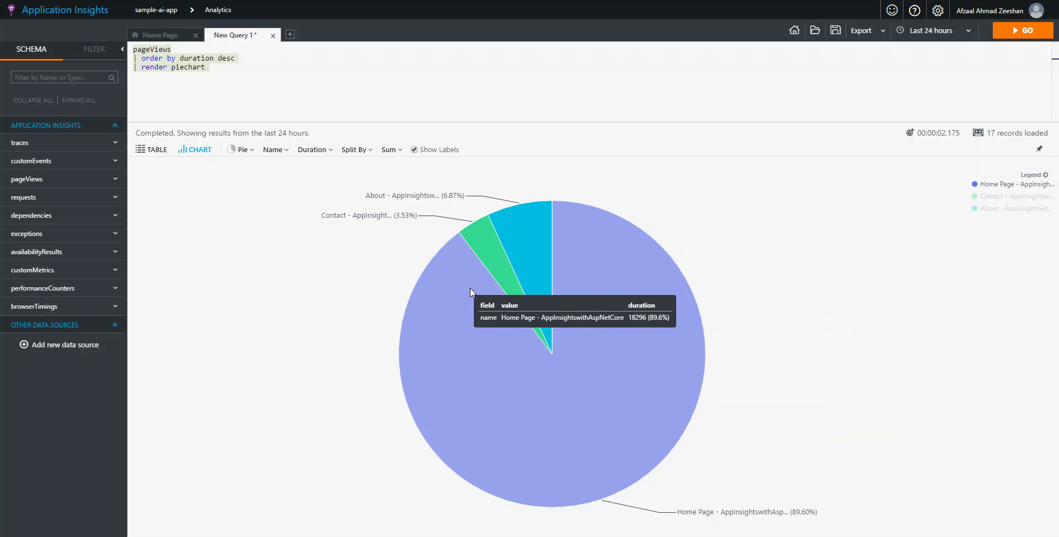
mouse_move(535, 251)
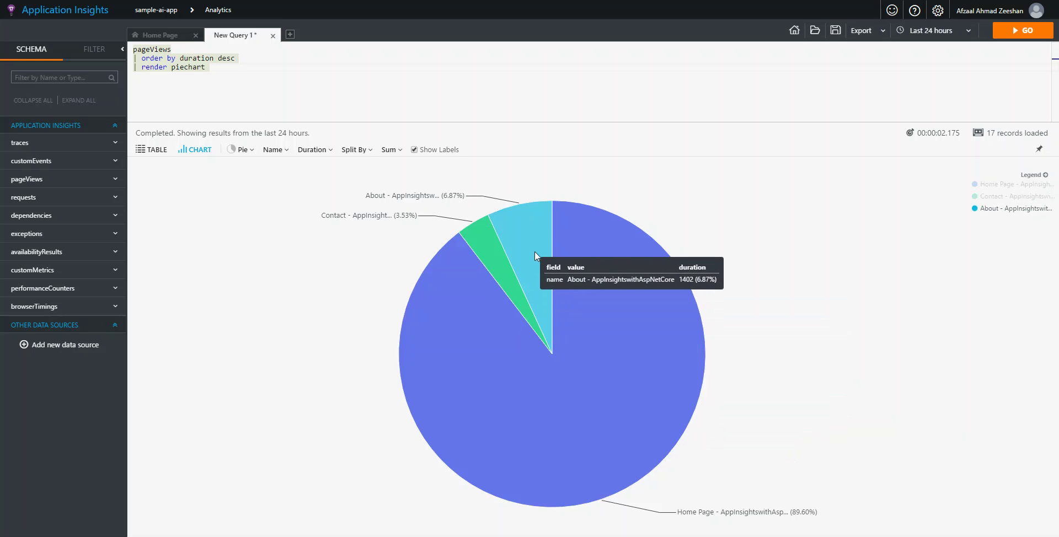
mouse_move(492, 249)
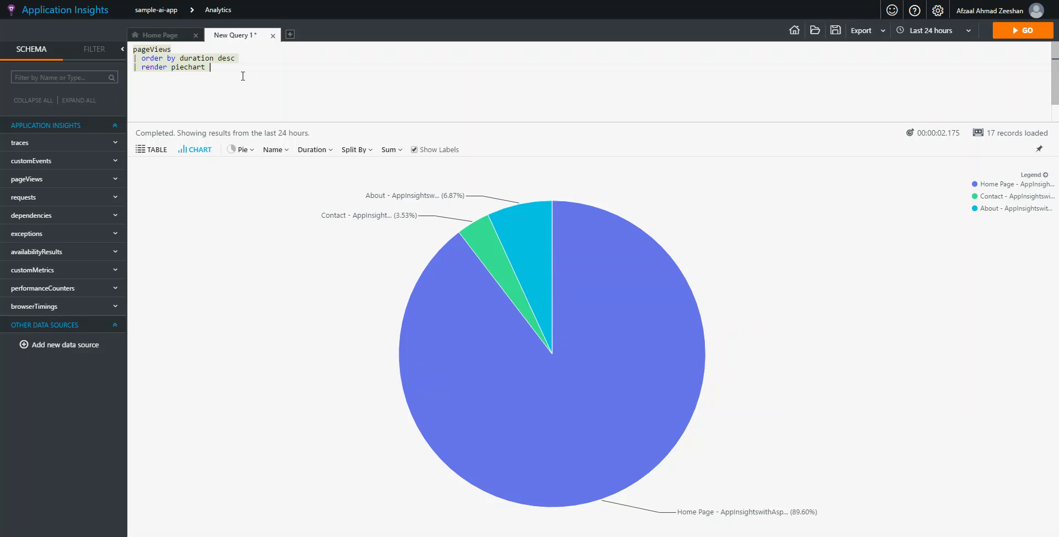
double_click(989, 133)
left_click(1008, 134)
- Change the chart type to Stacked Area and then to Line to compare the page durations
left_click(246, 152)
mouse_move(456, 314)
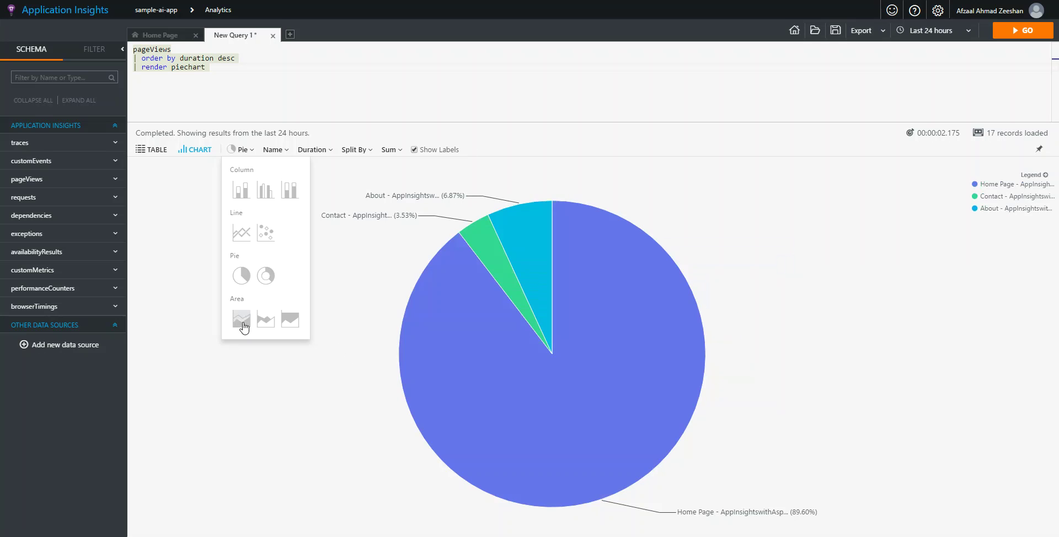
left_click(241, 321)
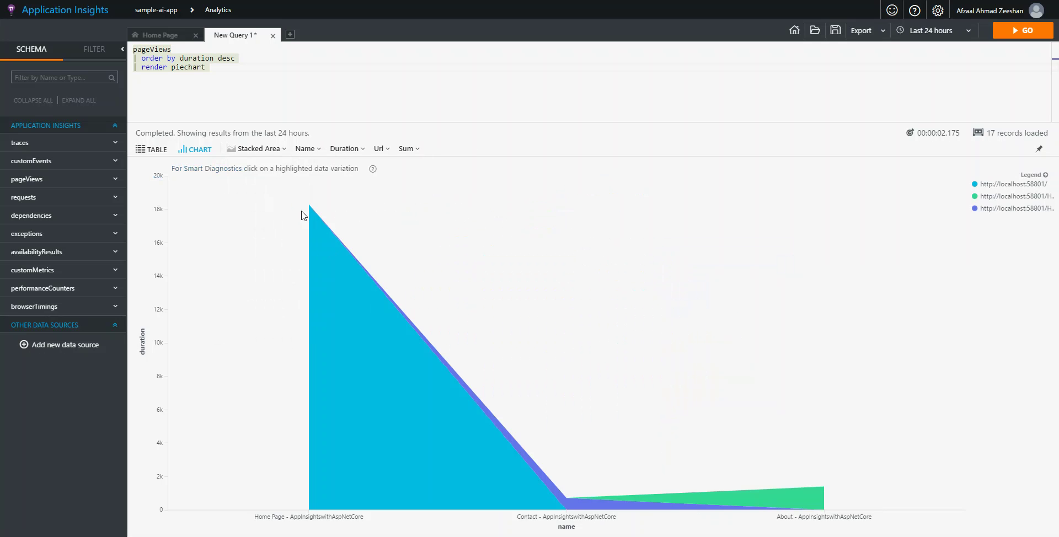
left_click(246, 150)
left_click(242, 232)
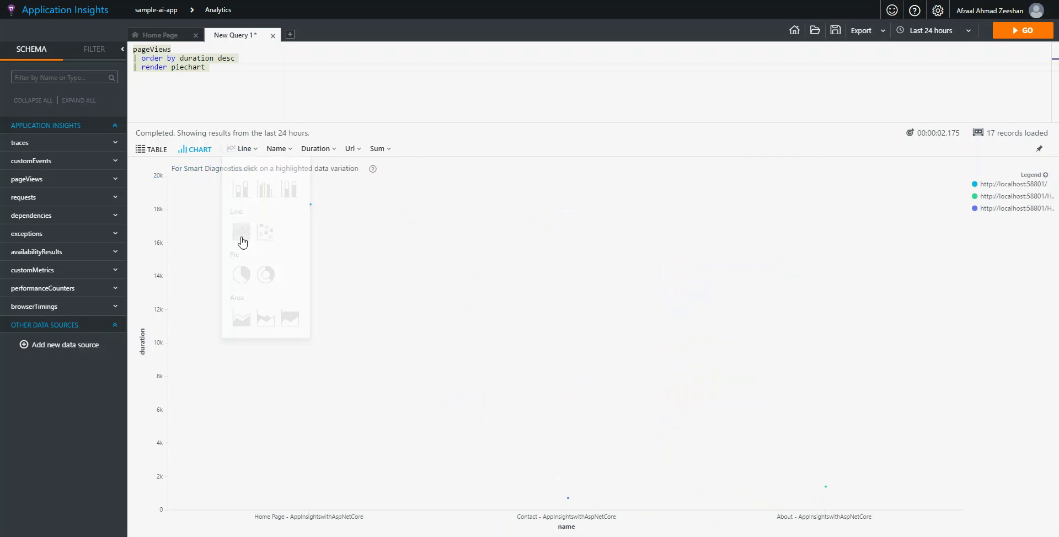
mouse_move(310, 205)
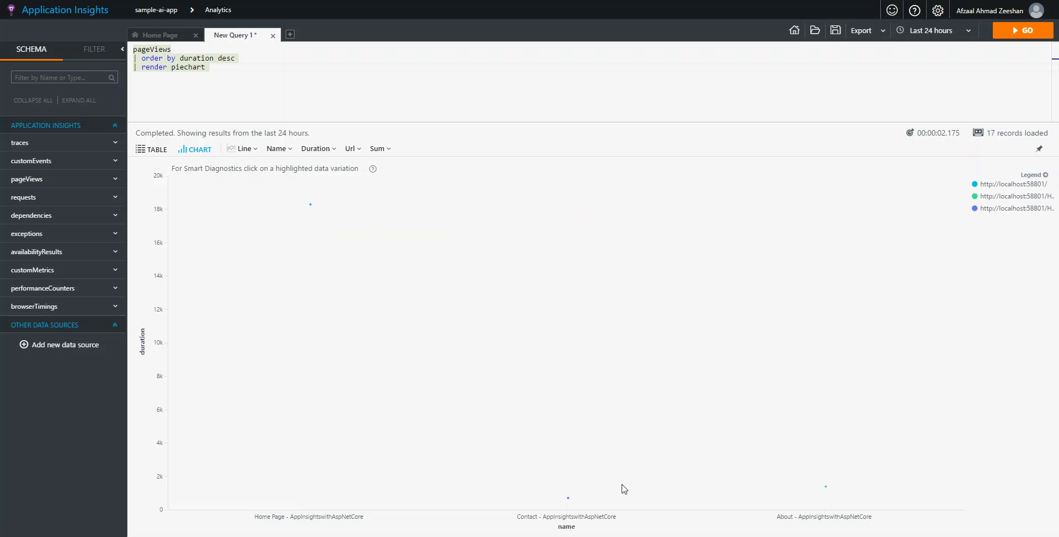
- Change the chart type to Doughnut and point out the query that produces it
left_click(251, 149)
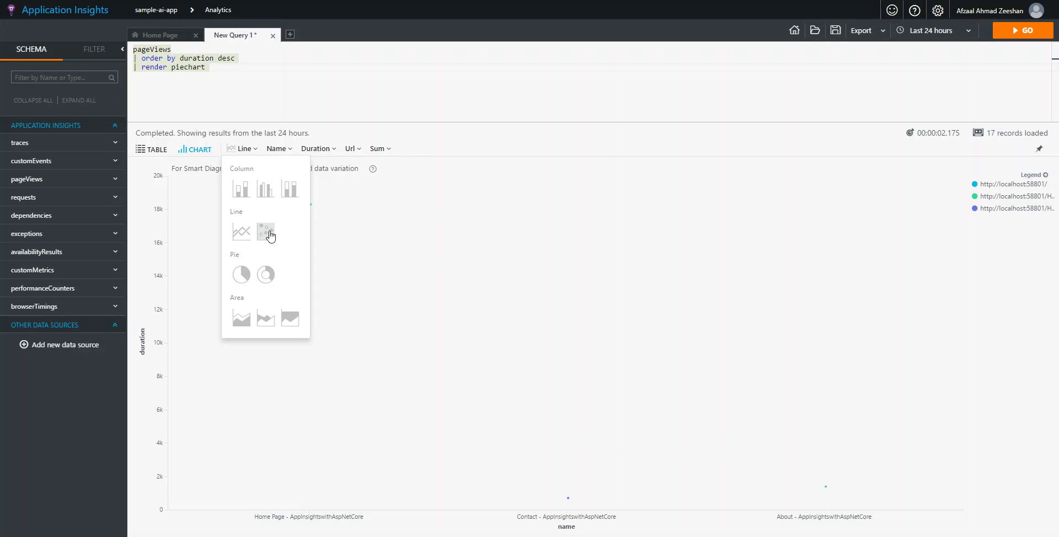
left_click(269, 276)
mouse_move(486, 238)
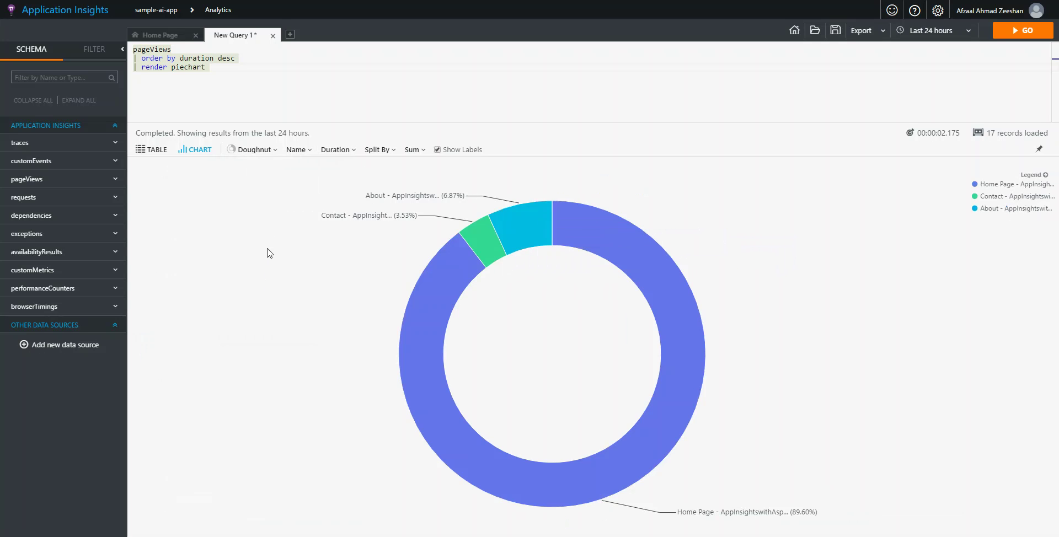
left_click_drag(243, 69, 133, 49)
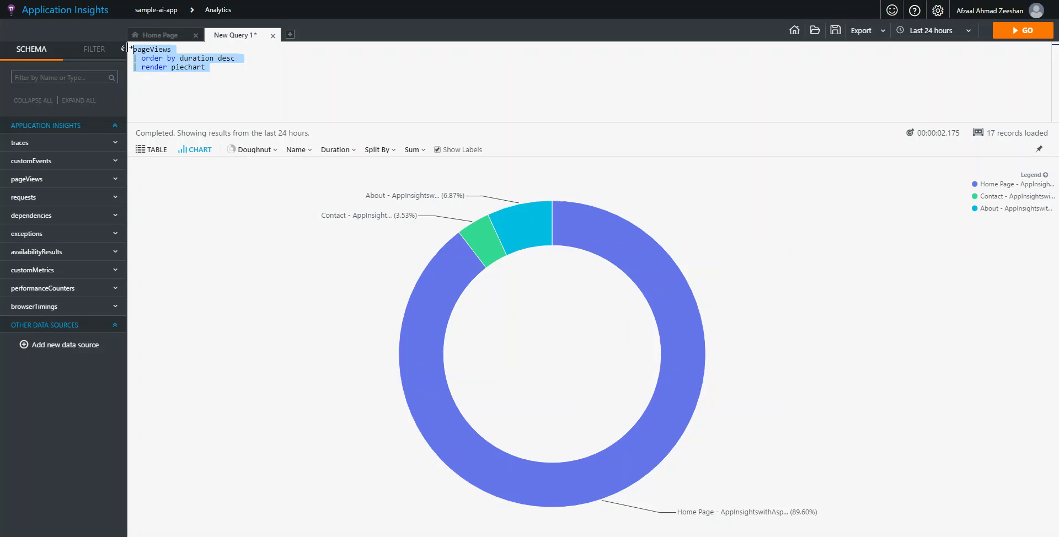
left_click(834, 92)
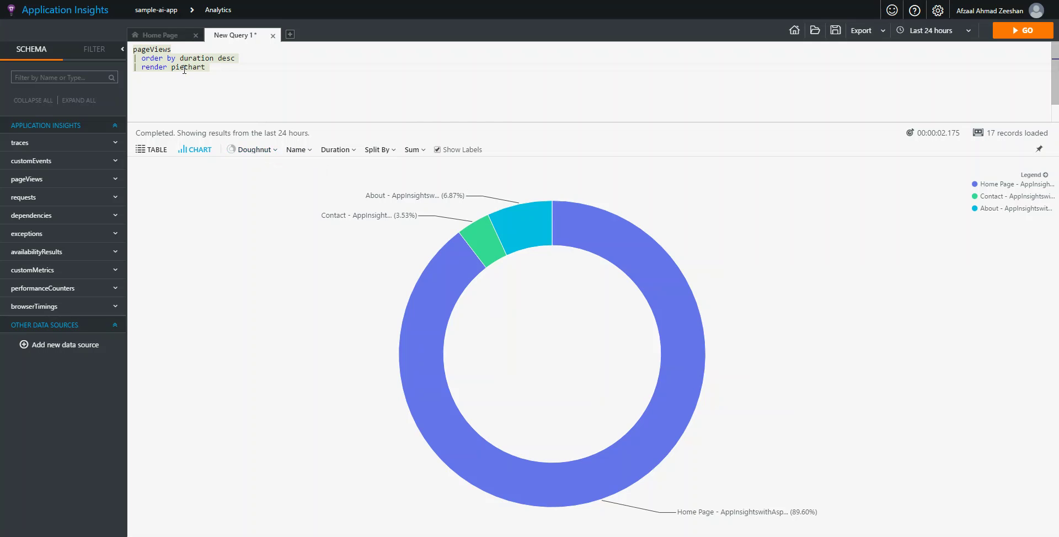
- Change the chart type to Stacked Column and compare it with the table view of the results
left_click(254, 150)
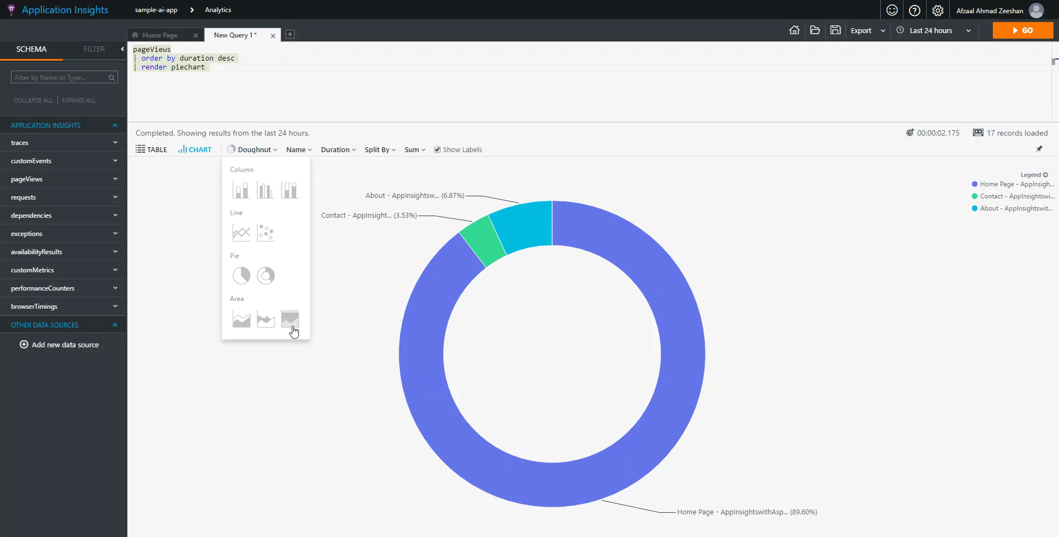
left_click(240, 196)
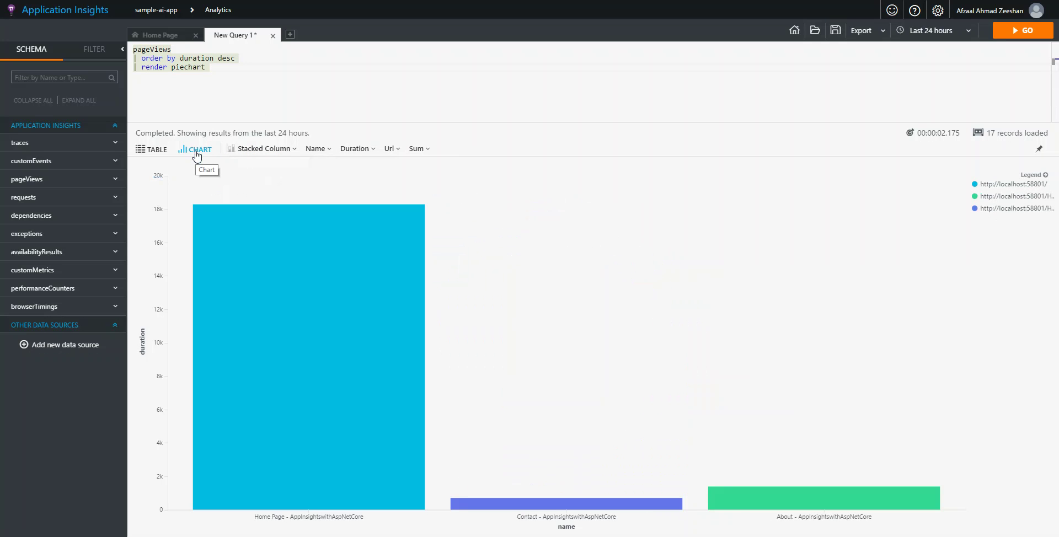
mouse_move(322, 328)
left_click(156, 149)
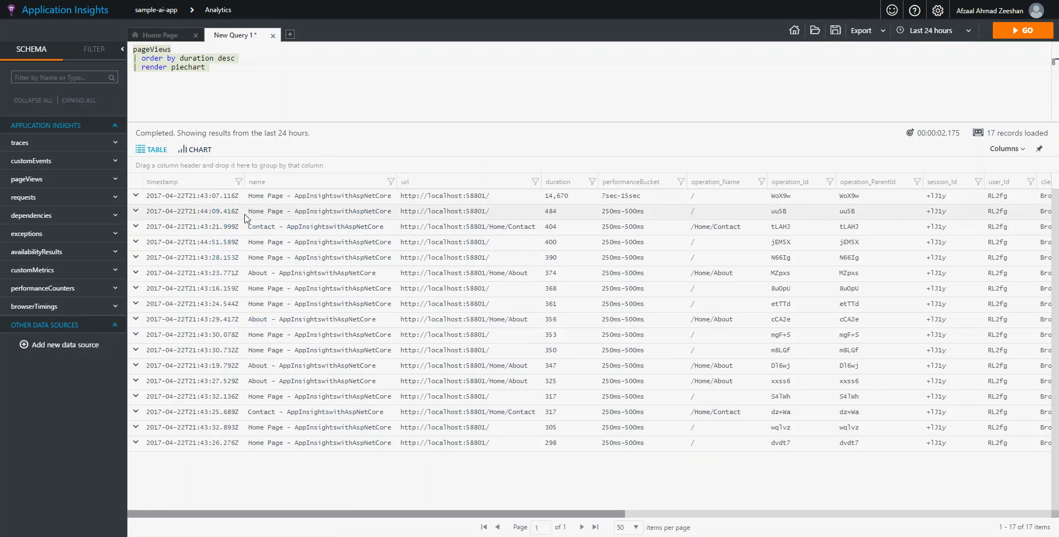
left_click(197, 149)
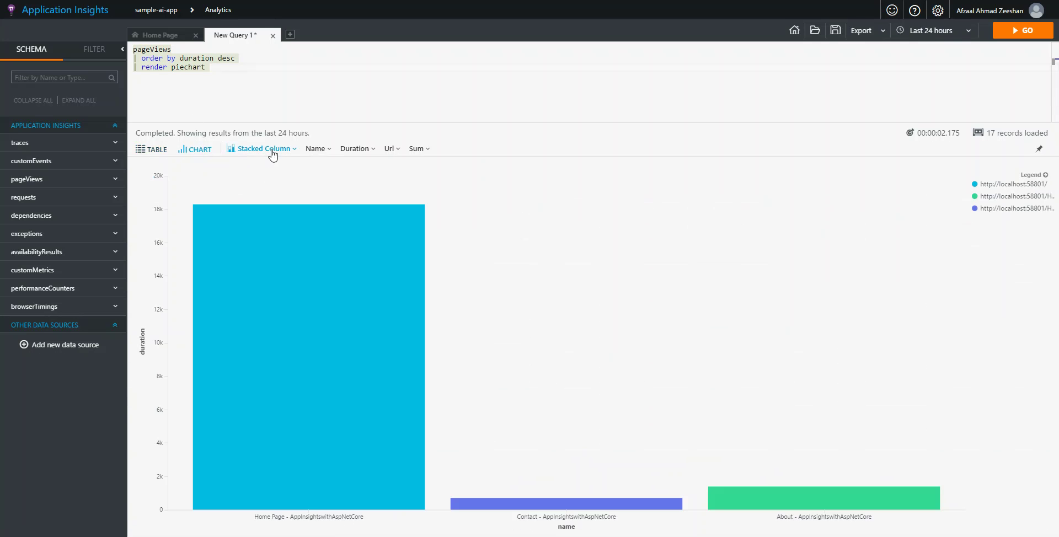
- Set the chart type back to Pie, and return from the Visual Studio project to the Analytics query
left_click(272, 150)
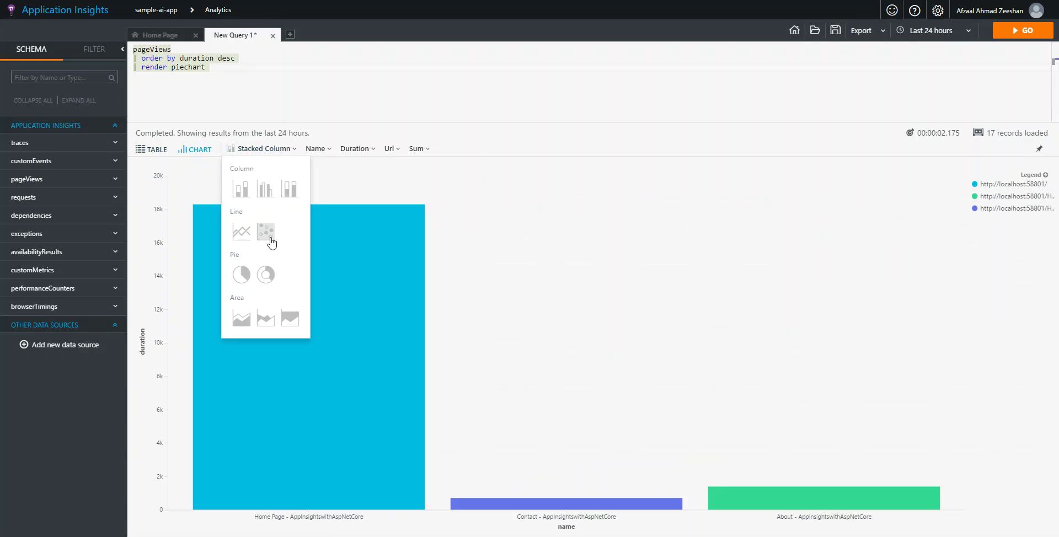
left_click(241, 274)
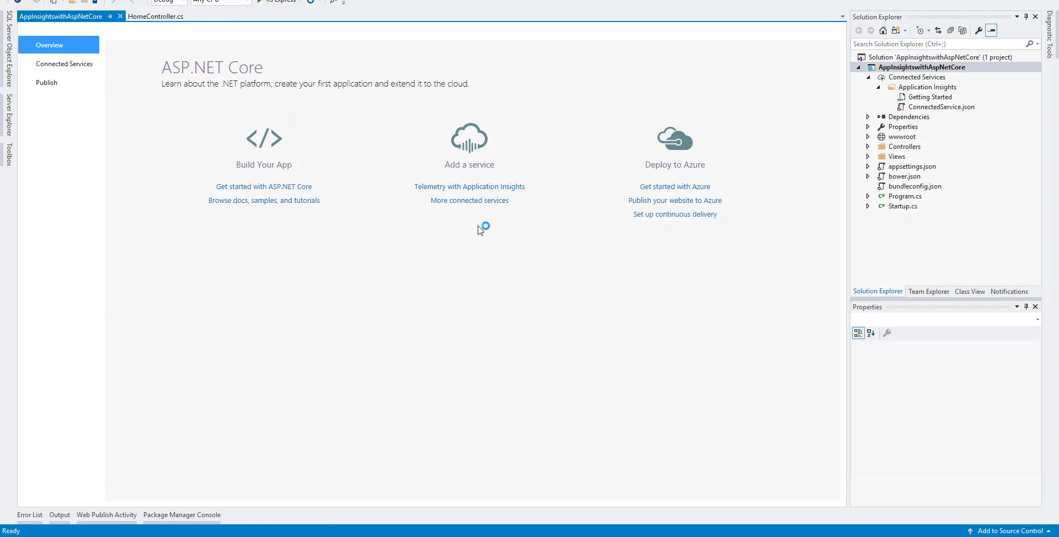
right_click(256, 536)
left_click(597, 290)
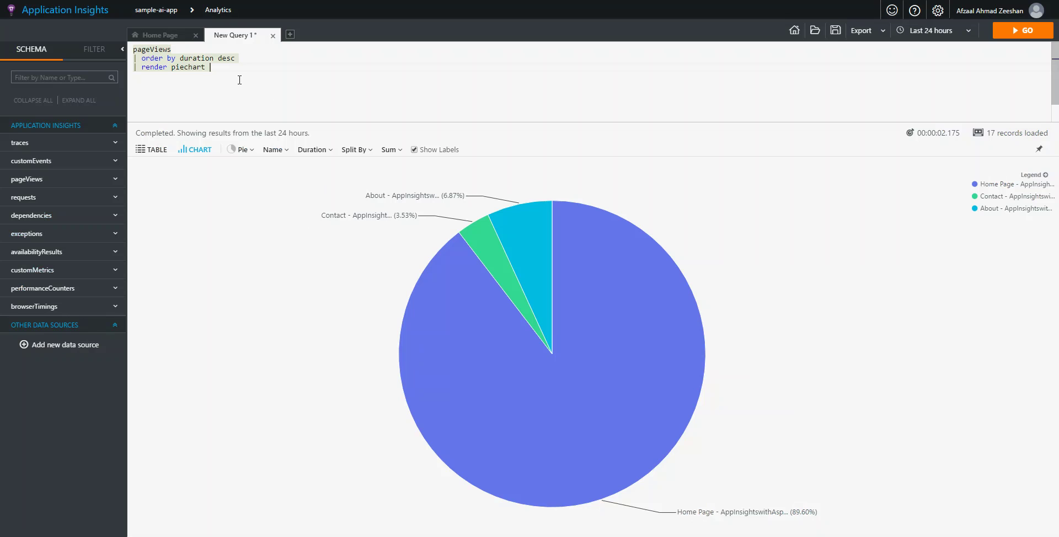
- Replace the query with pageViews followed by a pipe, and look through the suggested query operators
key("ctrl+a")
key("BackSpace")
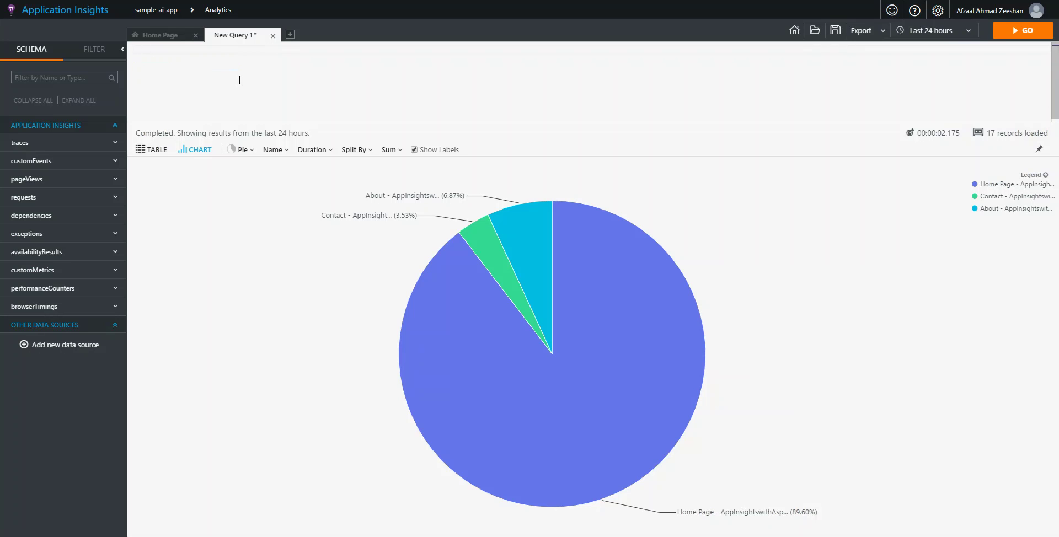
type("page")
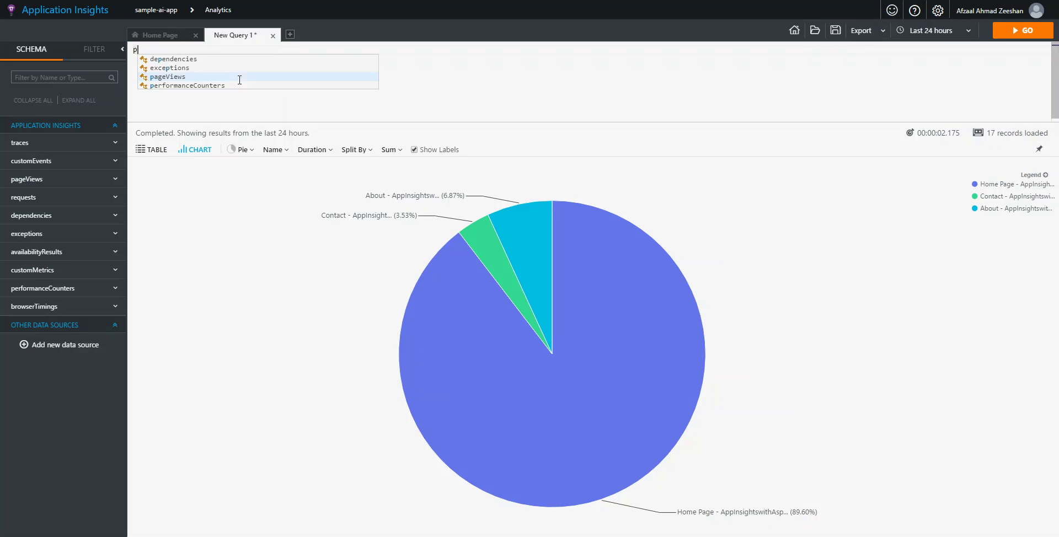
key("Return")
key("Return")
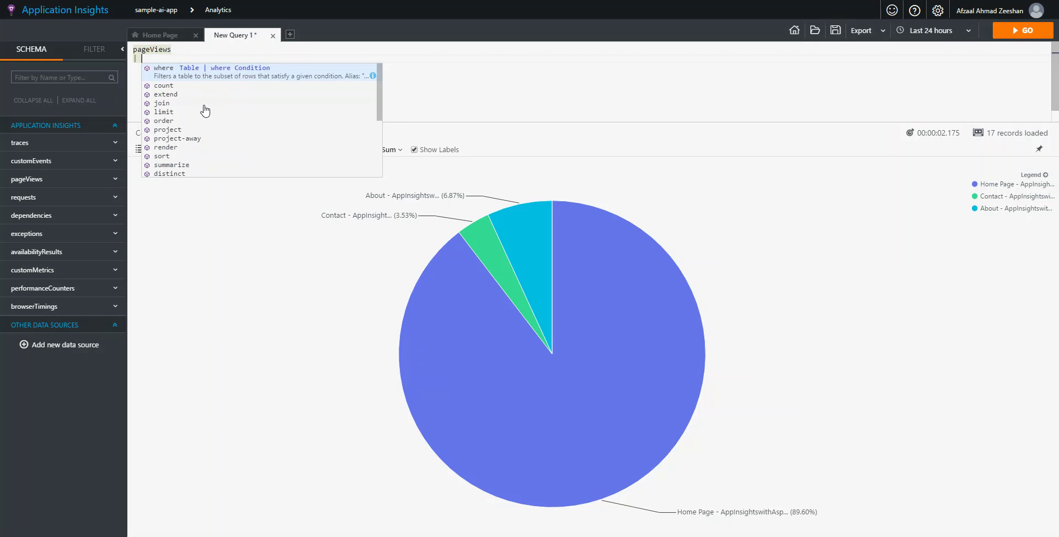
scroll(230, 121, "down", 4)
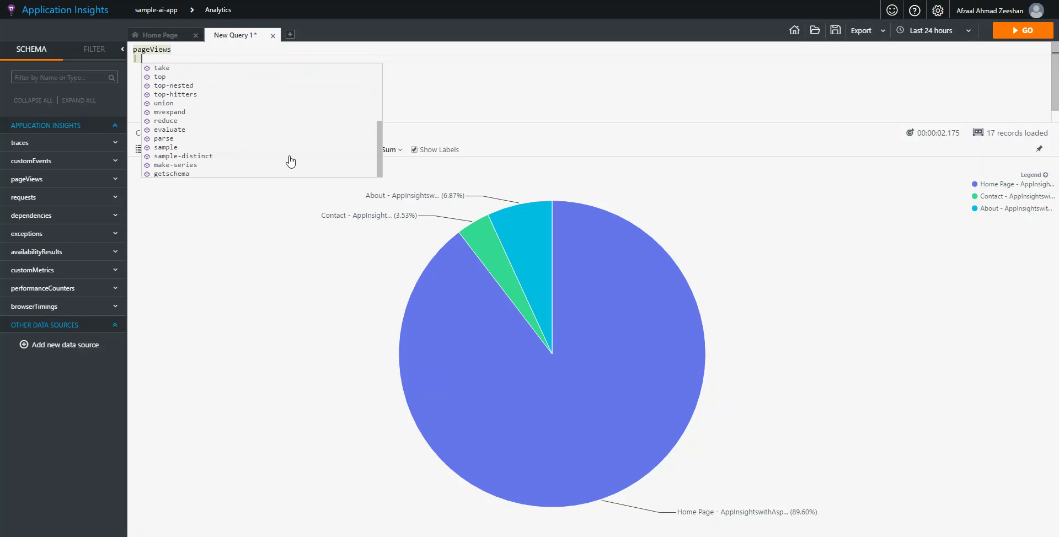
scroll(283, 133, "up", 4)
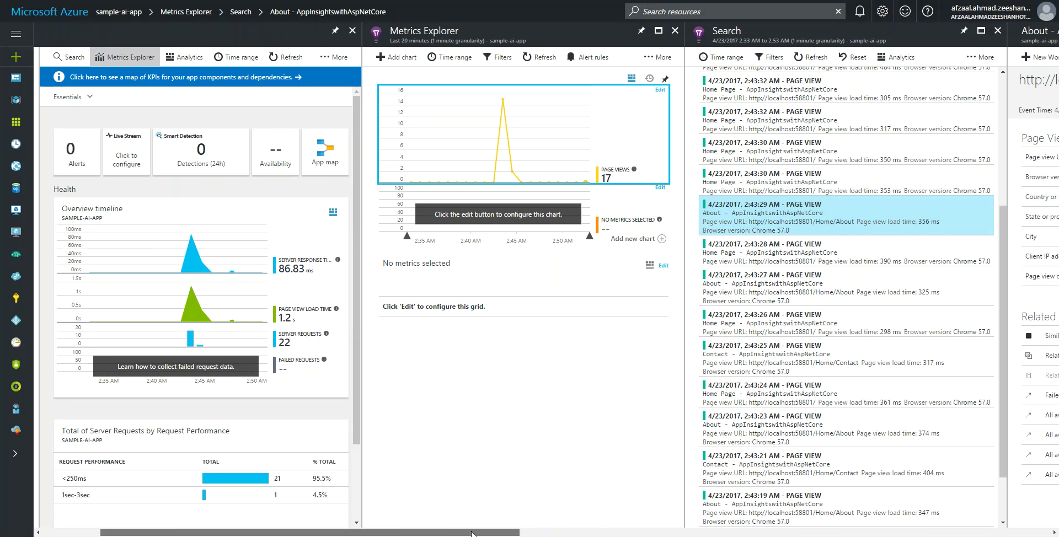
- Switch to the Azure portal, look over the sample-ai-app settings, and close the Search blade listing the page views
left_click_drag(486, 532, 424, 532)
scroll(133, 366, "down", 4)
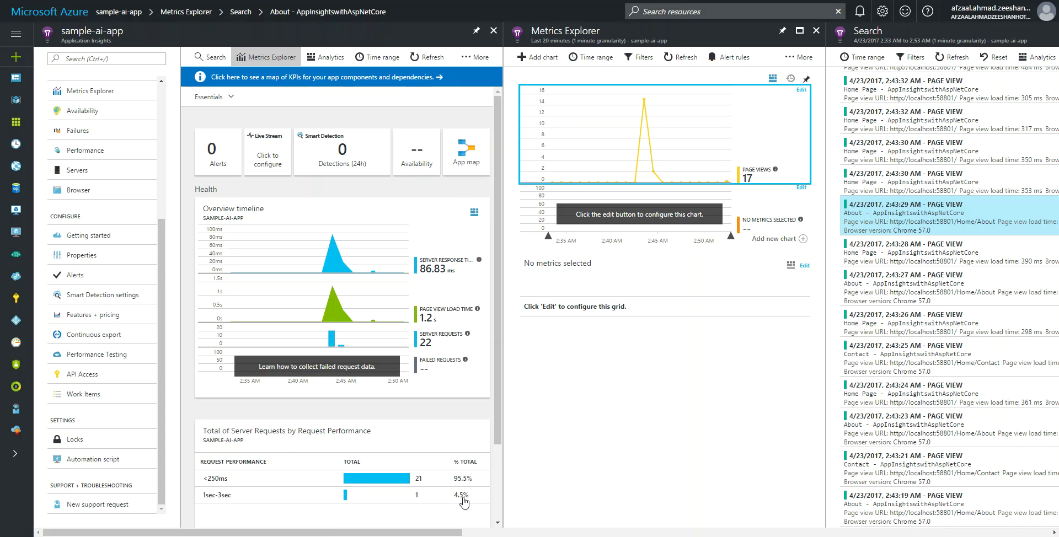
left_click_drag(441, 533, 473, 534)
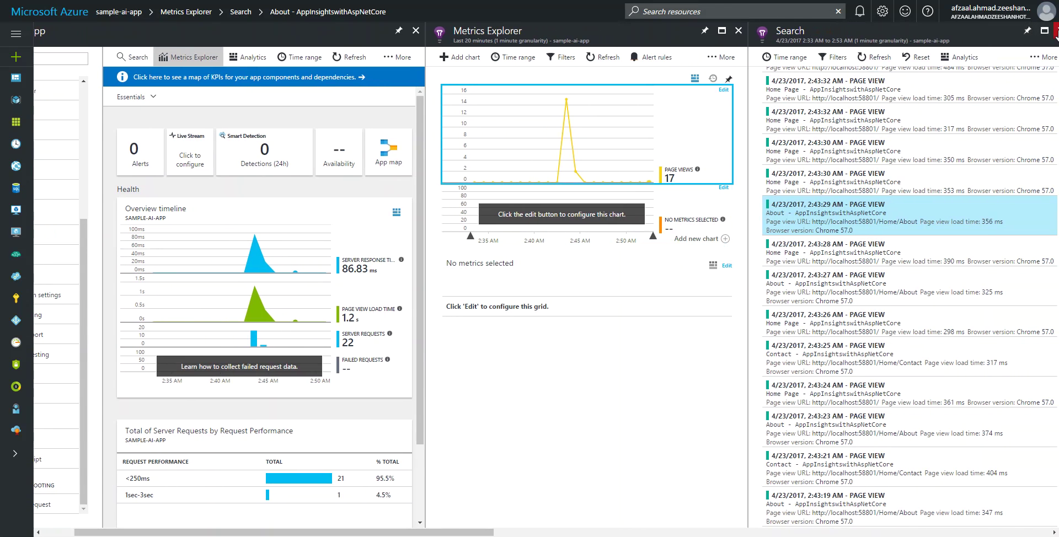
left_click(1057, 32)
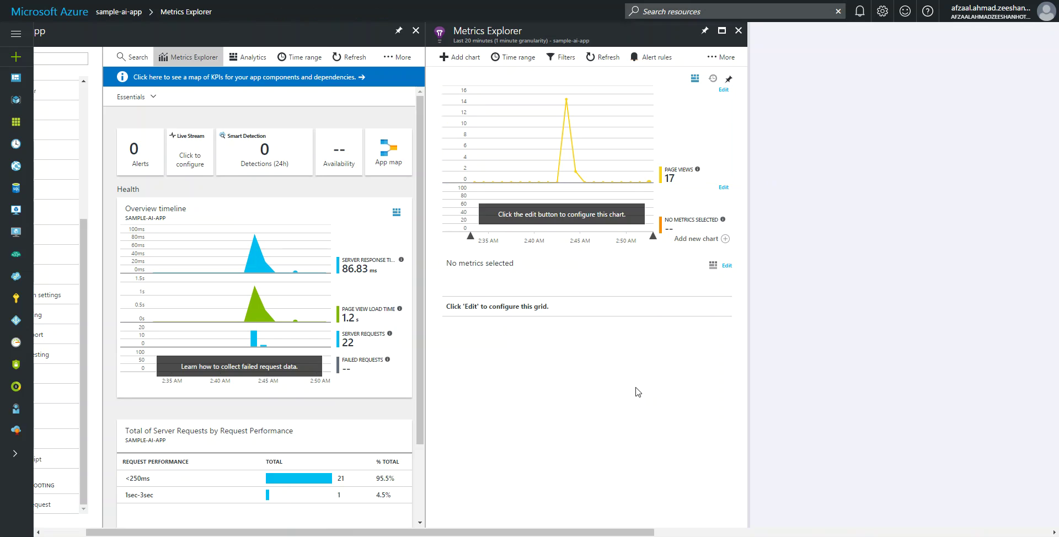